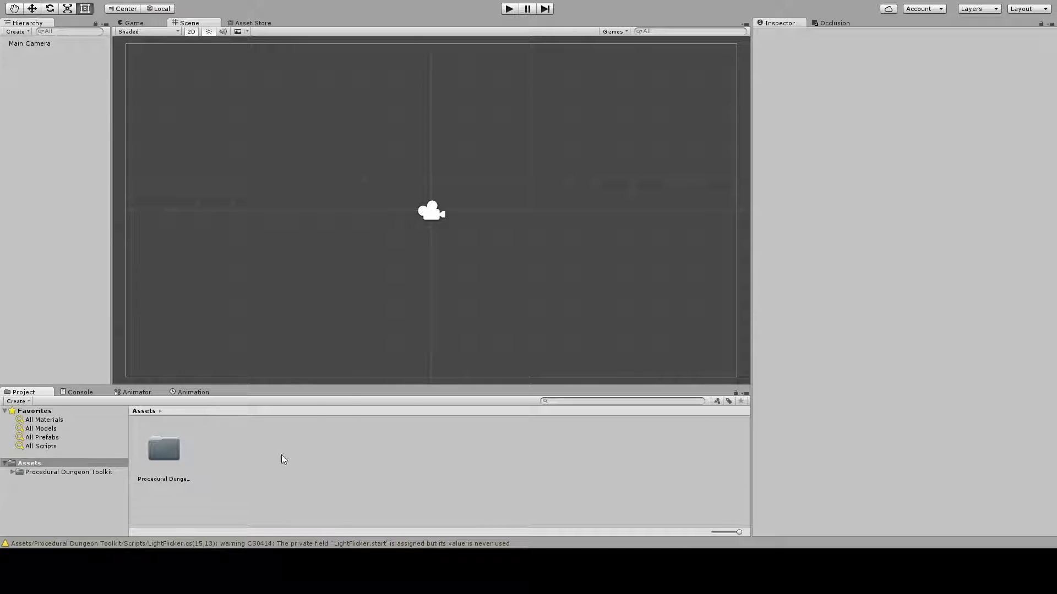
Step: Open the Procedural Dungeon Toolkit folder in the Project panel
click(167, 450)
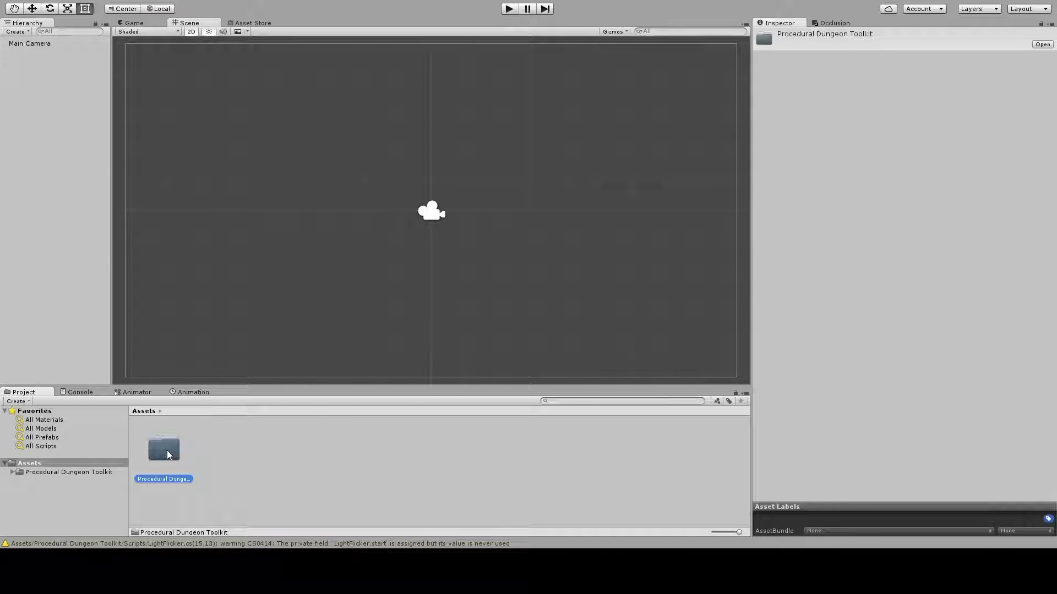
click(248, 454)
double_click(170, 457)
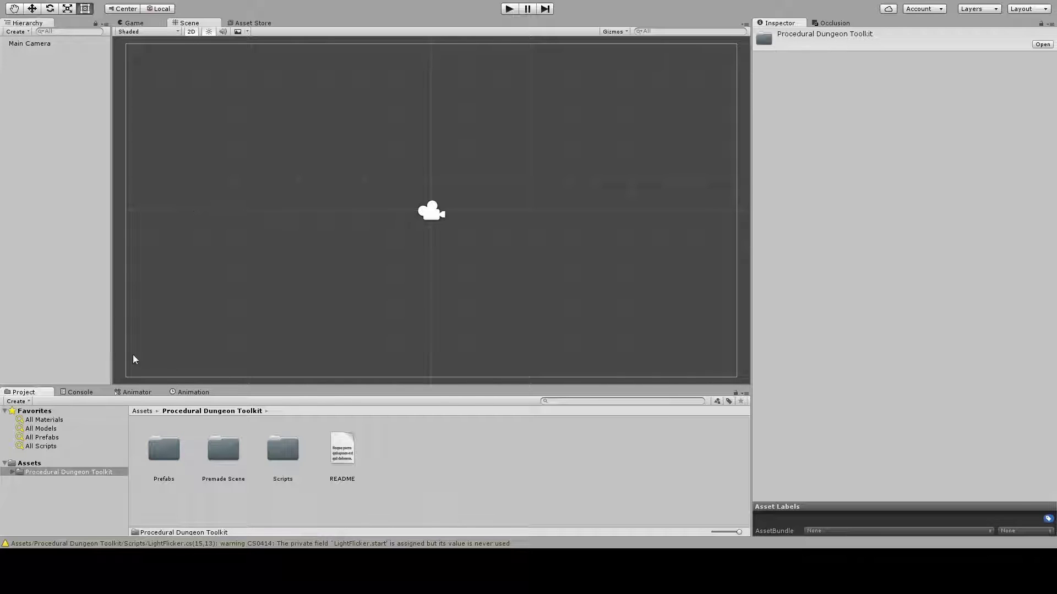
Step: Preview the Game view, then fly around the Scene view toward the camera object
click(134, 22)
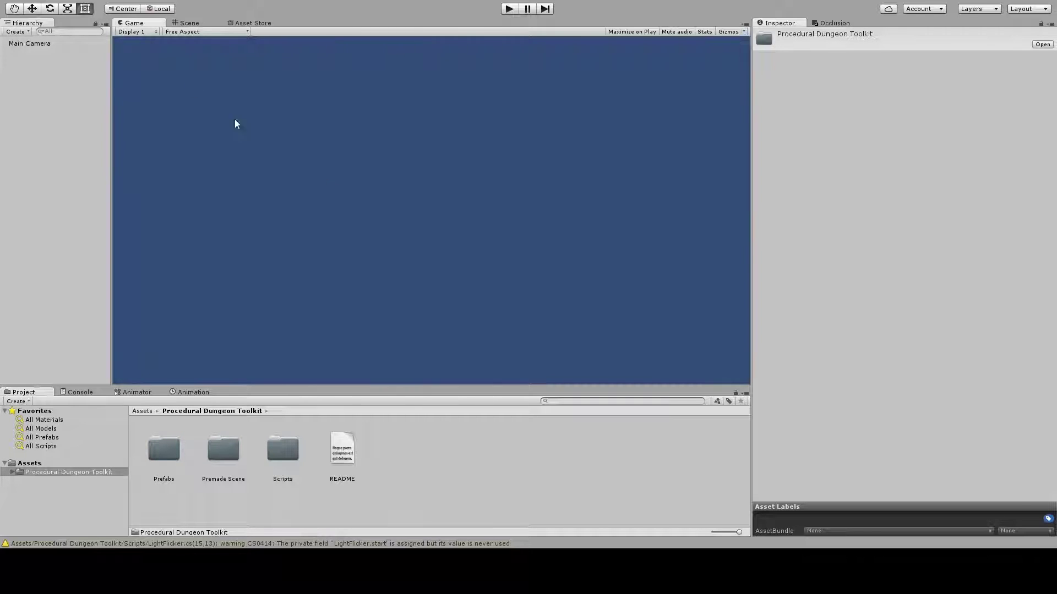
click(188, 23)
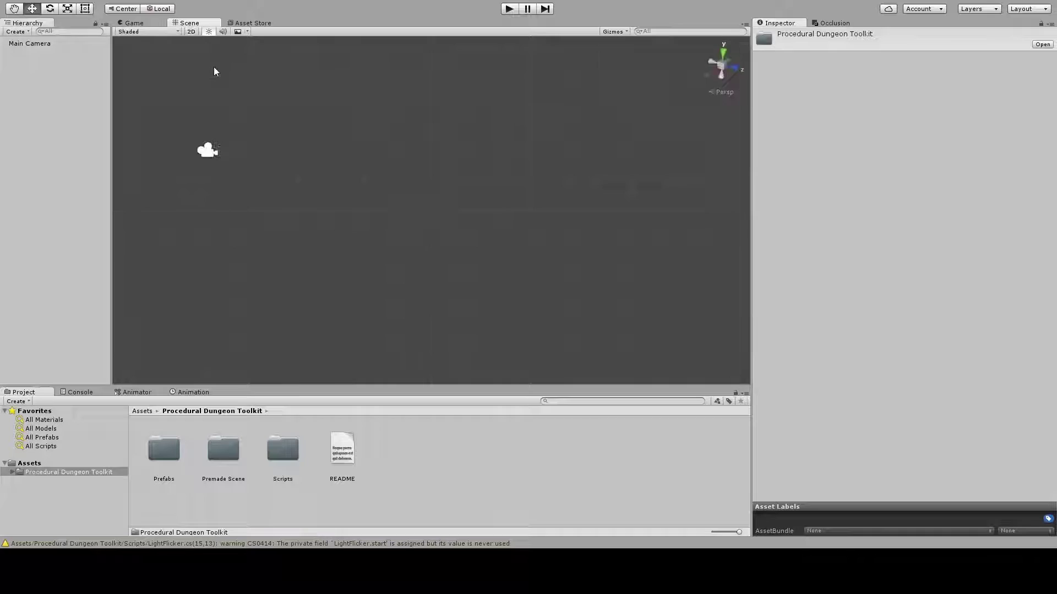
right_drag(424, 243, 514, 274)
key(w)
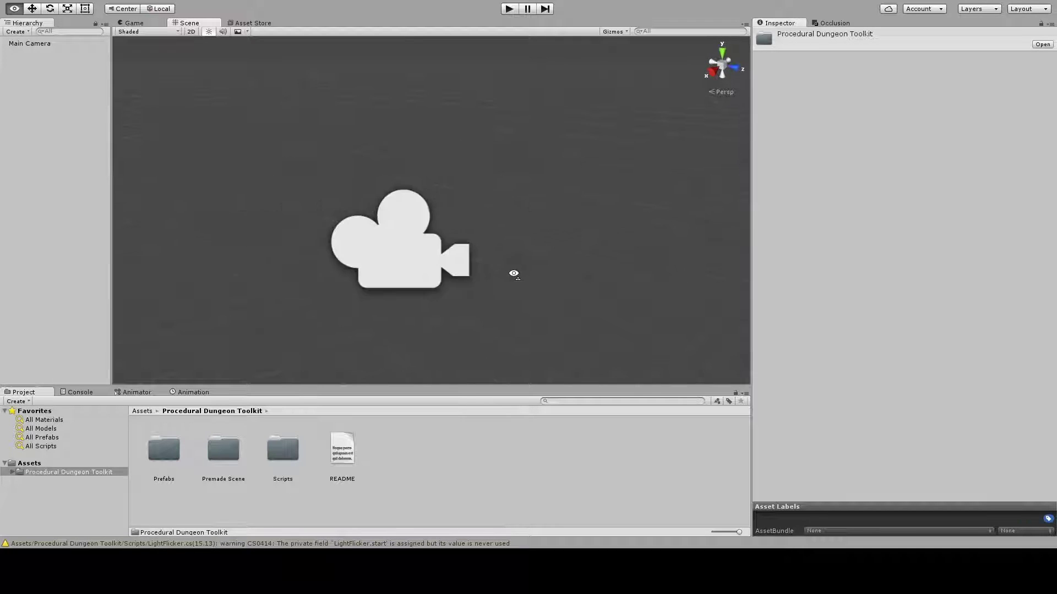
key(a)
key(s)
drag(514, 273, 514, 273)
right_drag(514, 274, 471, 272)
key(w)
key(d)
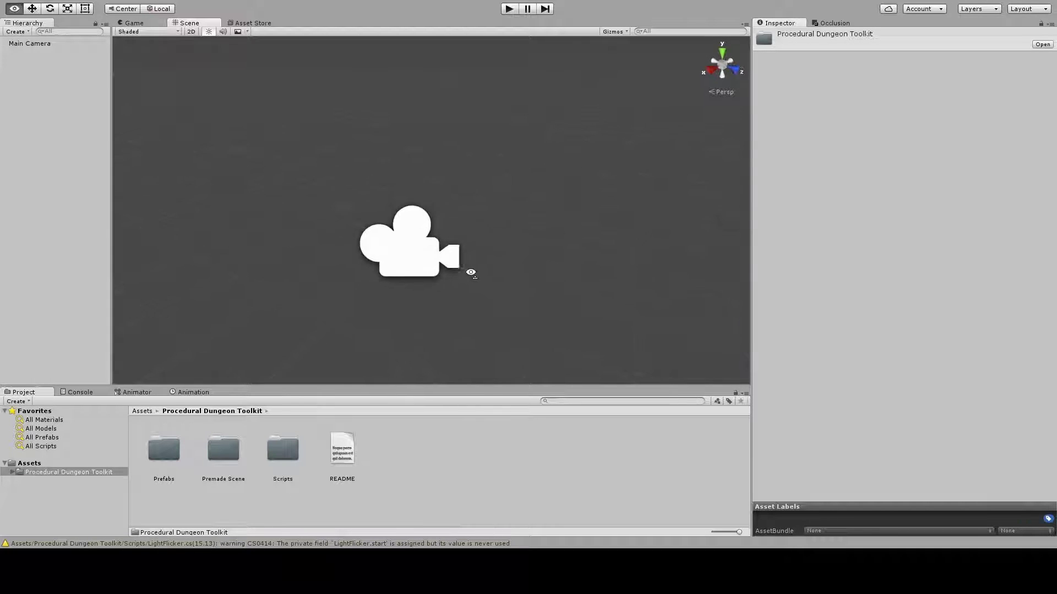
alt+drag(470, 272, 447, 276)
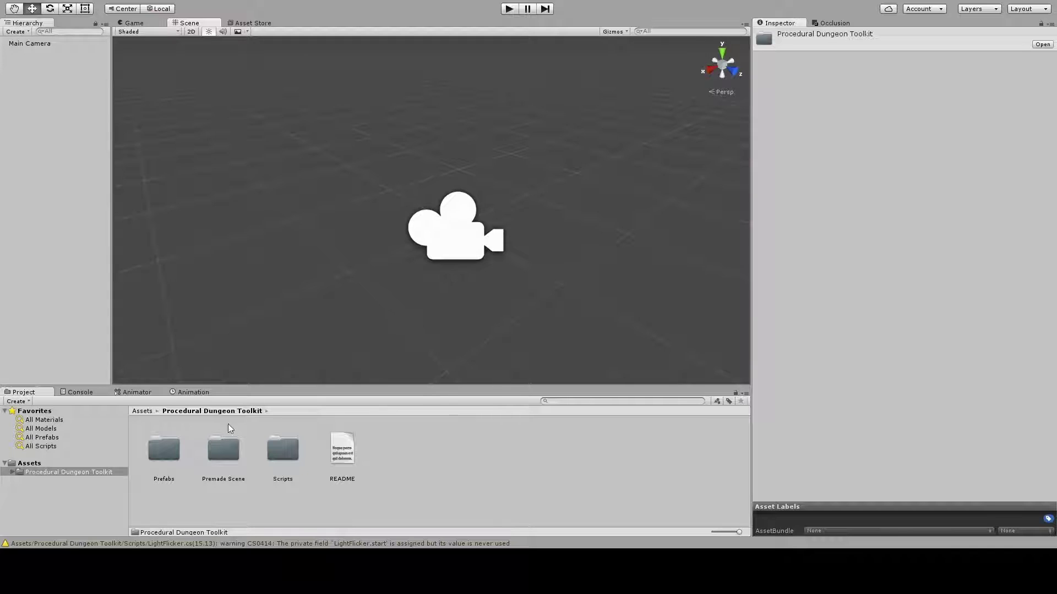
Step: Import Dependencies.unitypackage from Premade Scene and return to the top-level Assets folder
double_click(216, 454)
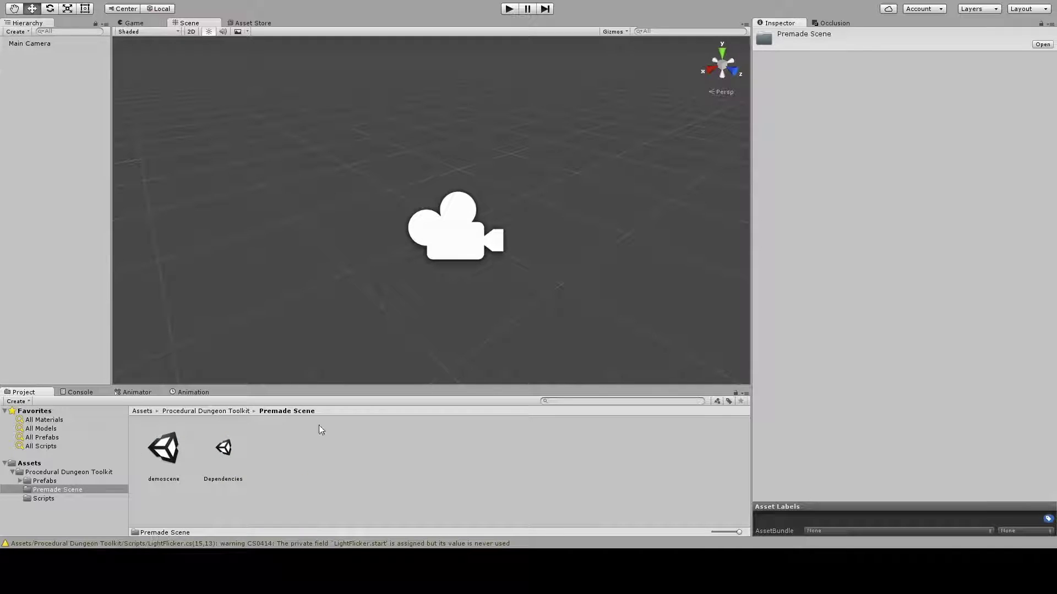
click(220, 458)
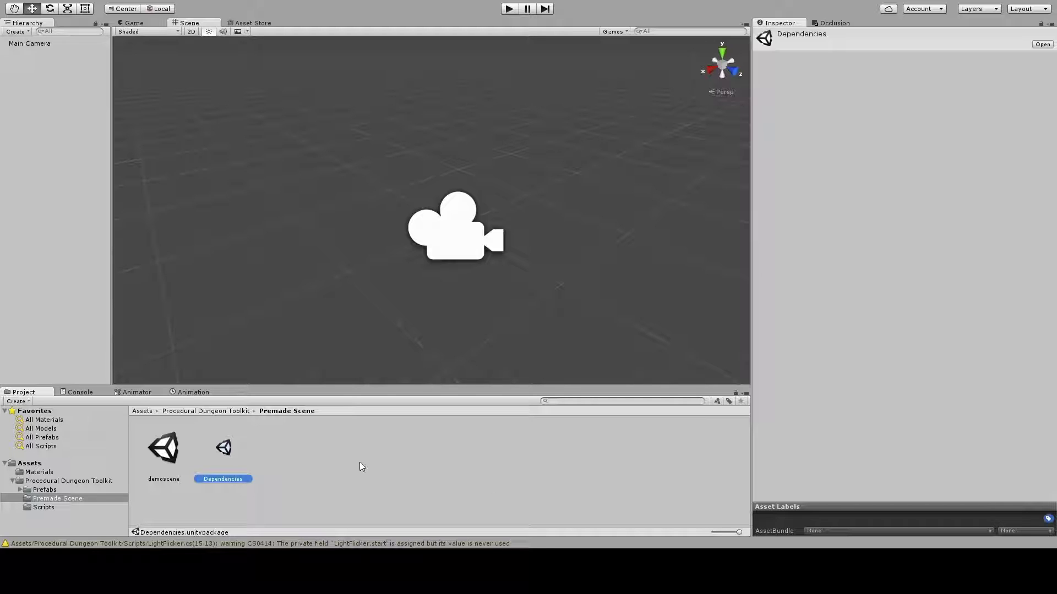
click(213, 411)
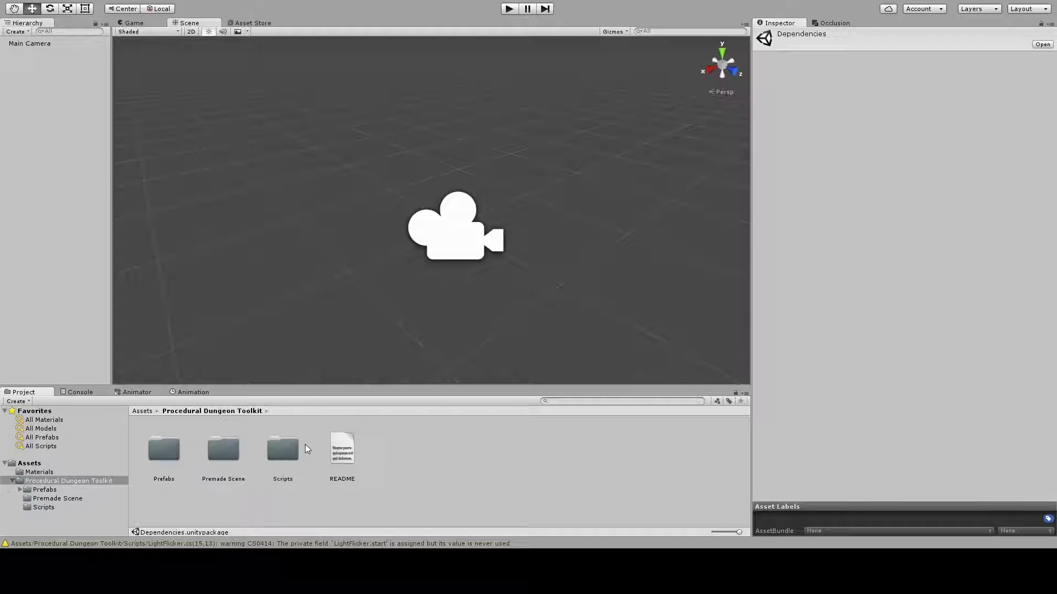
click(141, 412)
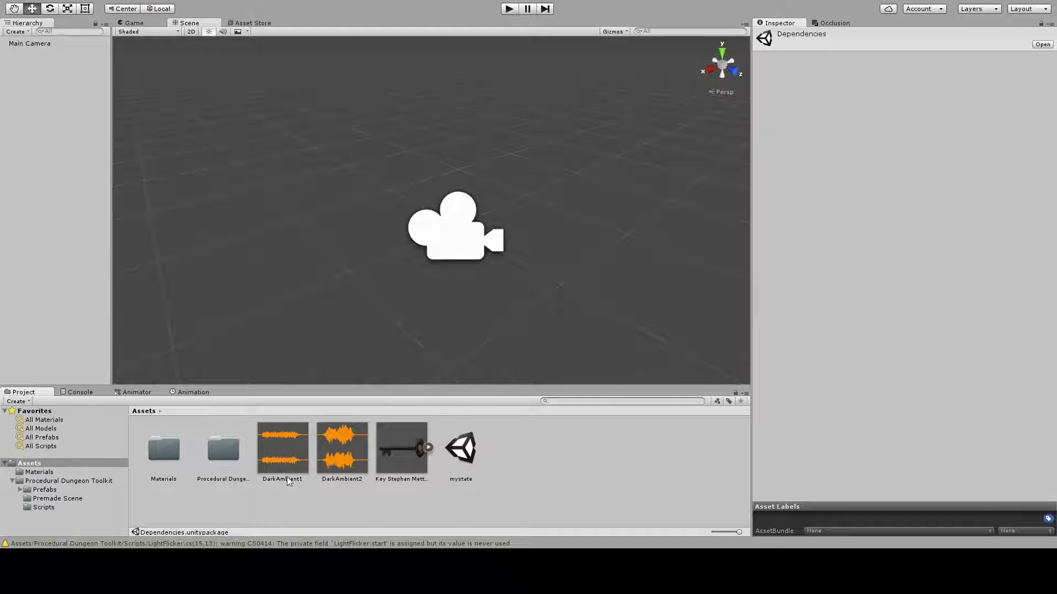
Step: Check the console warnings, then browse back to the top-level Assets contents
click(87, 391)
click(20, 392)
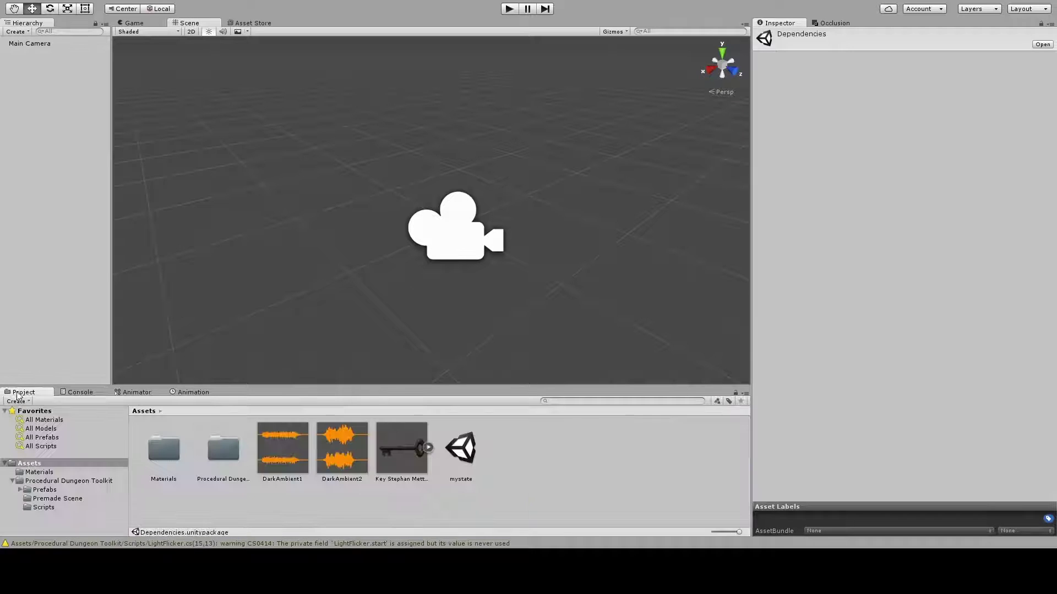
double_click(229, 455)
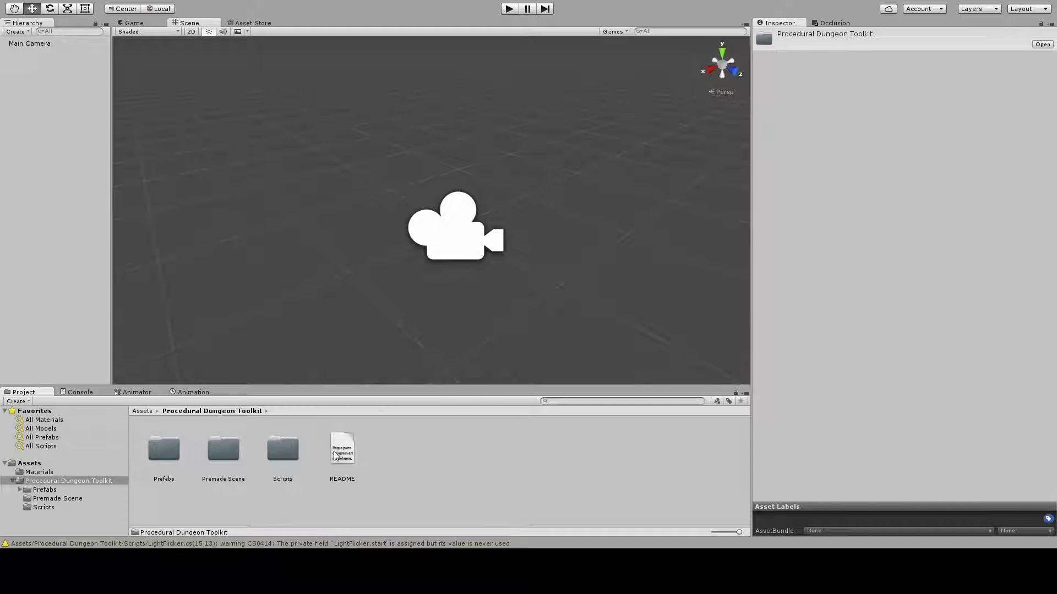
click(42, 463)
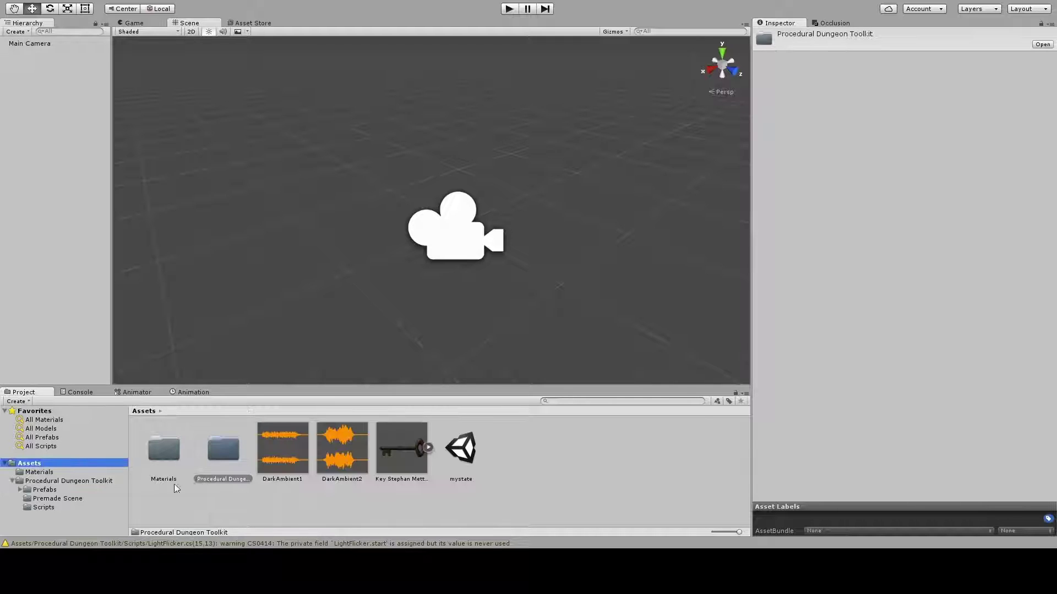
Step: Inspect the imported key model and Materials folder, then return to Premade Scene
click(397, 449)
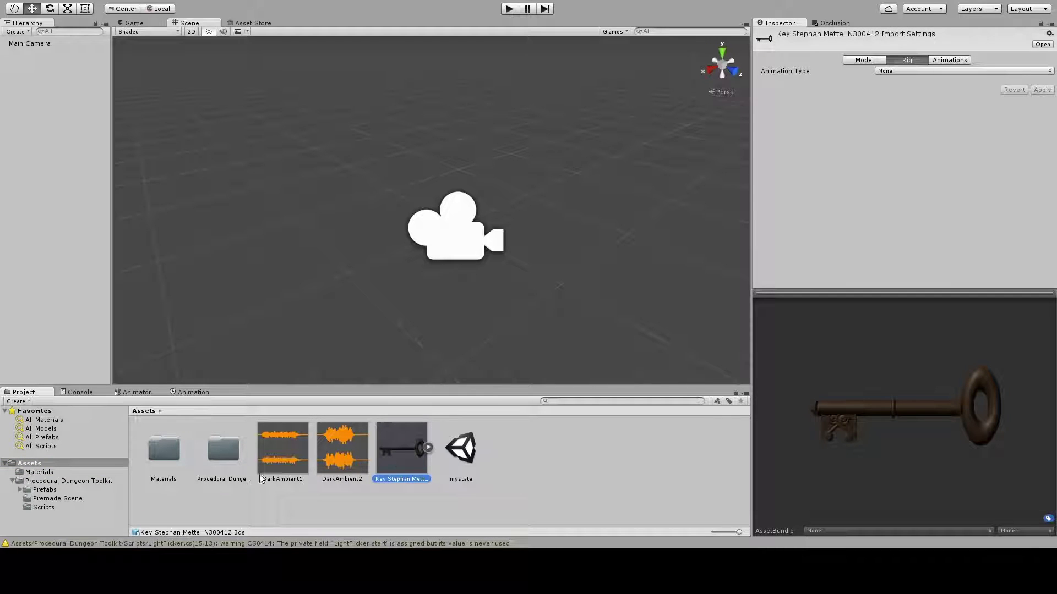
click(217, 457)
double_click(149, 445)
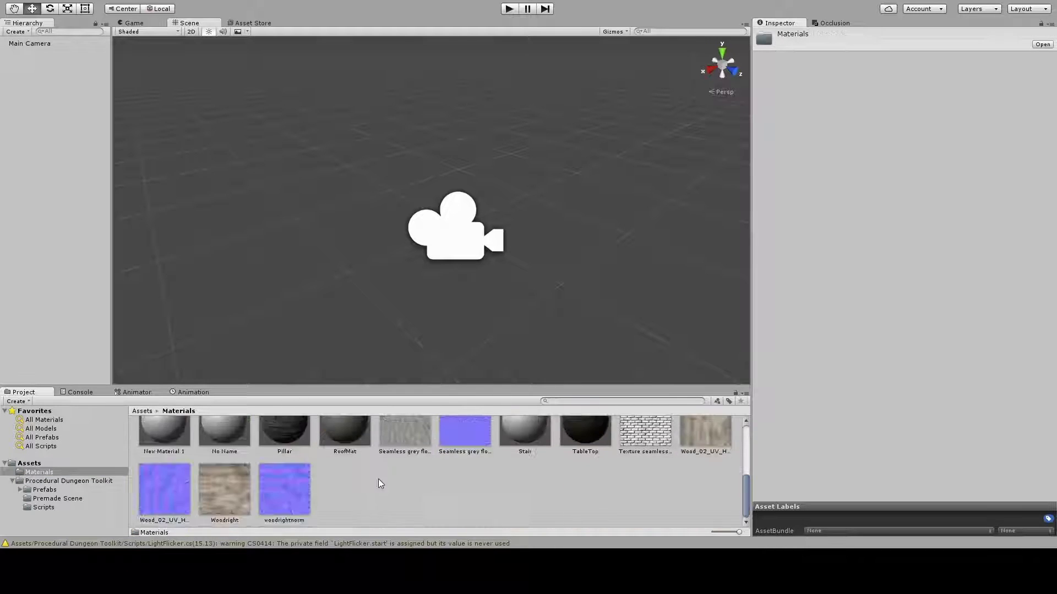
click(142, 411)
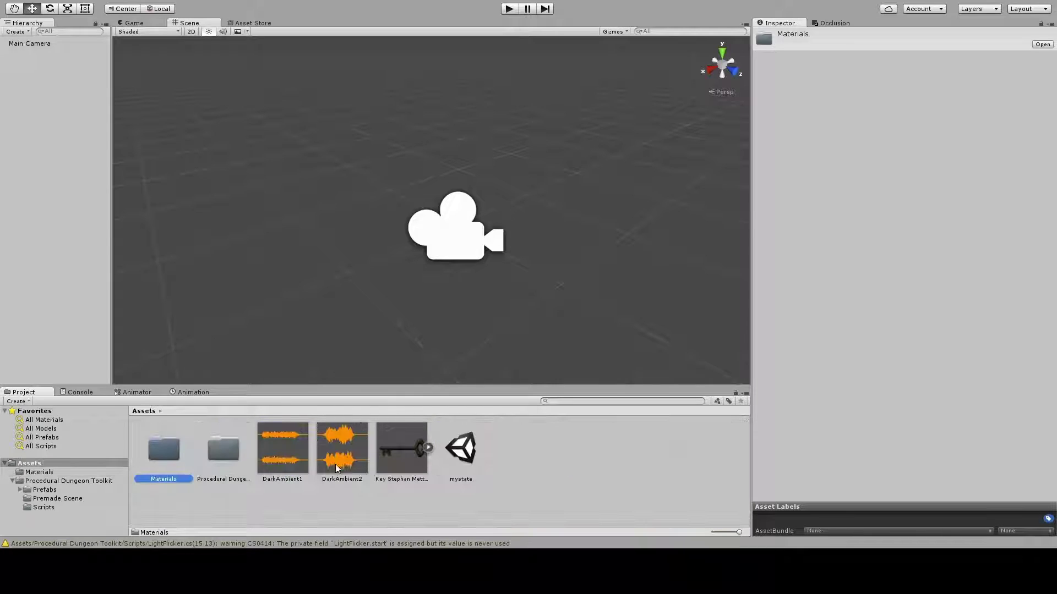
double_click(224, 447)
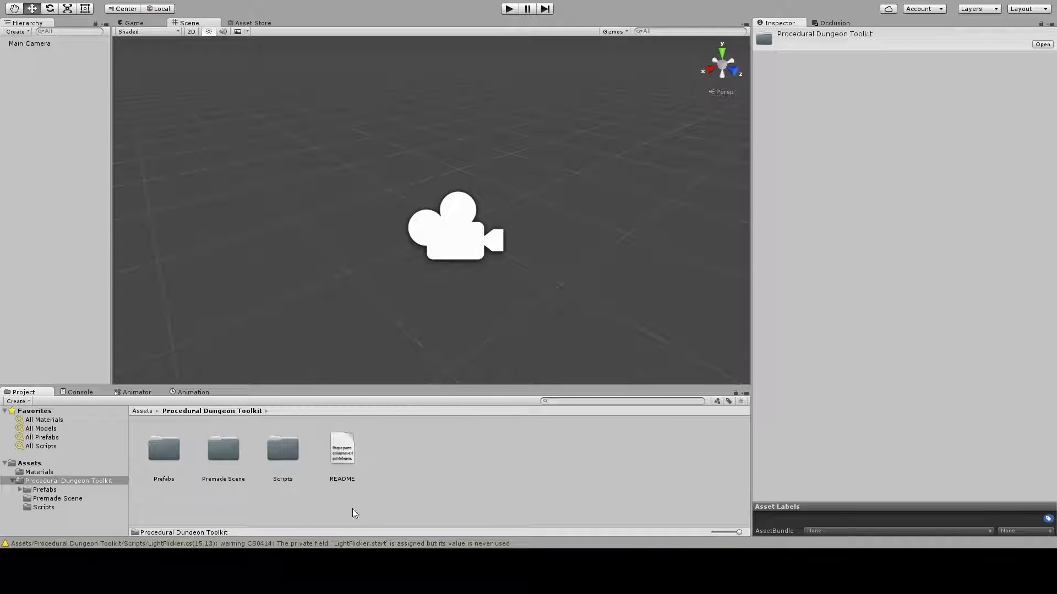
double_click(224, 451)
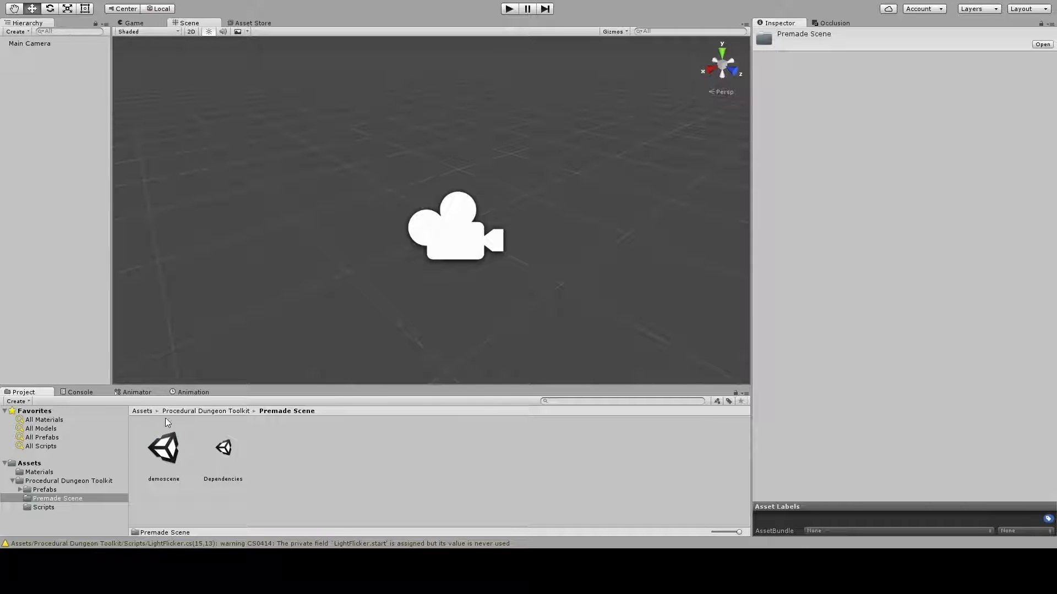
Step: Go up to the top-level Assets folder to find the new Editor and Standard Assets folders
click(142, 412)
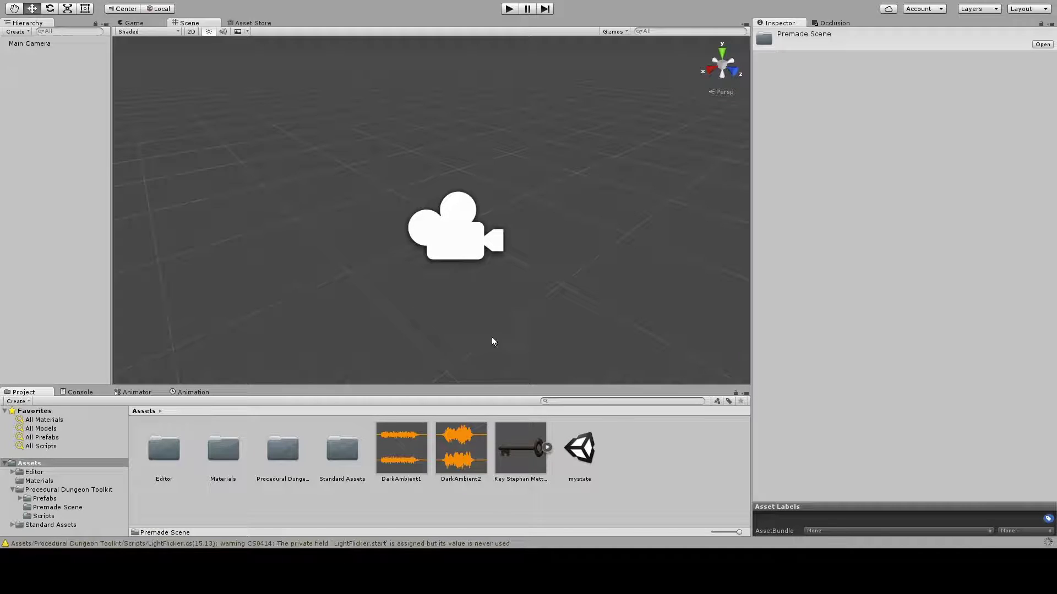
Step: Load demoscene from Premade Scene and select Map to view its Dungeon Generator settings
double_click(283, 452)
double_click(226, 450)
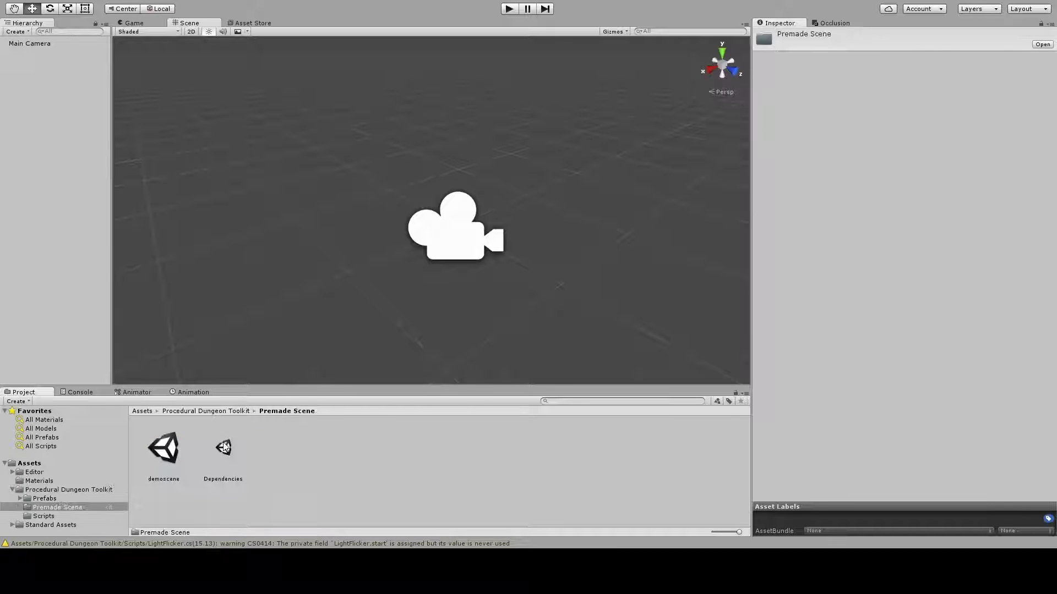
click(169, 452)
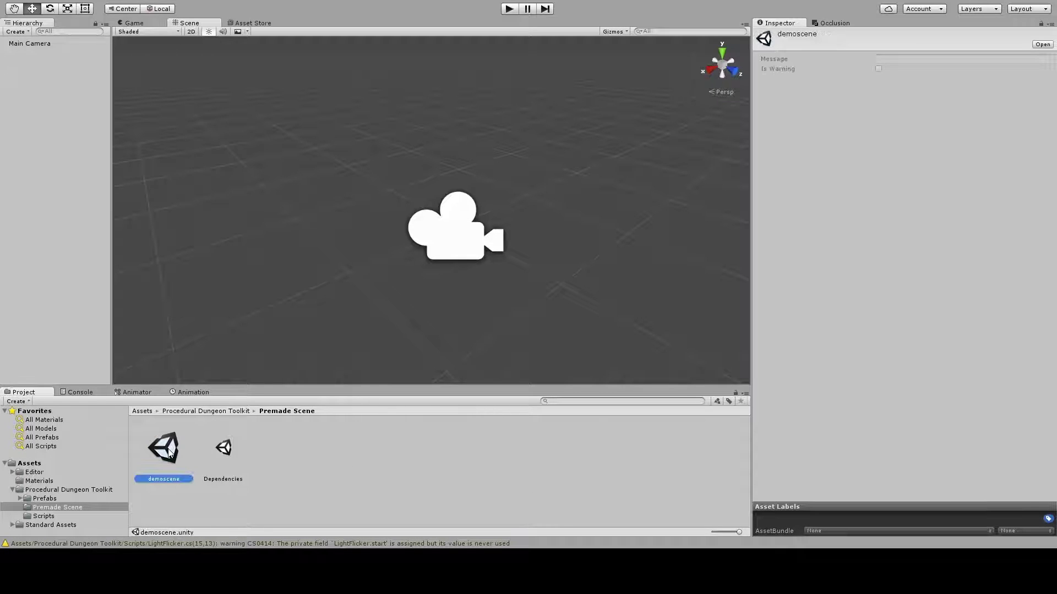
double_click(169, 453)
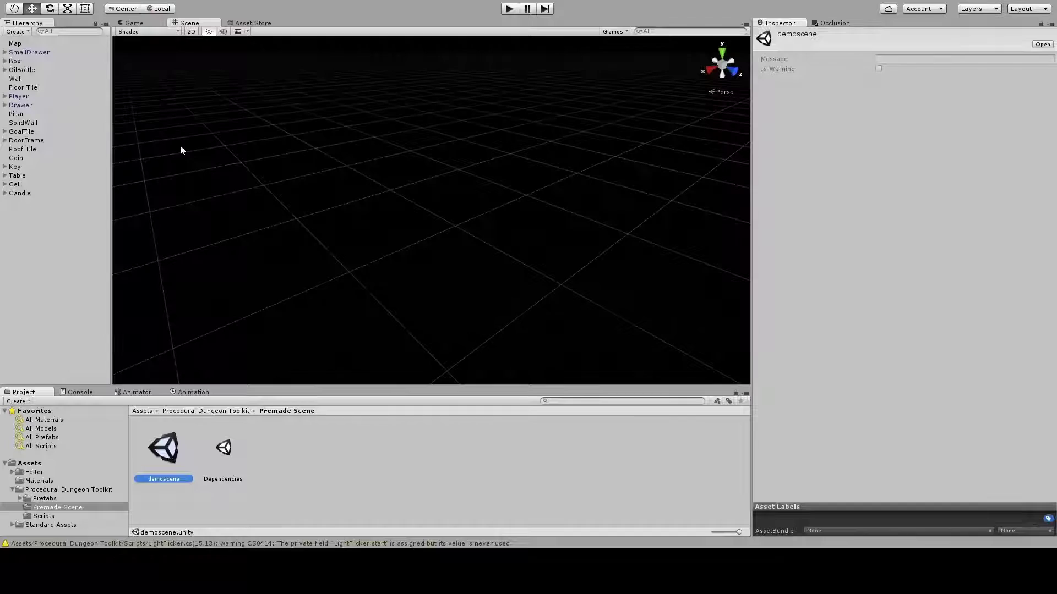
click(25, 266)
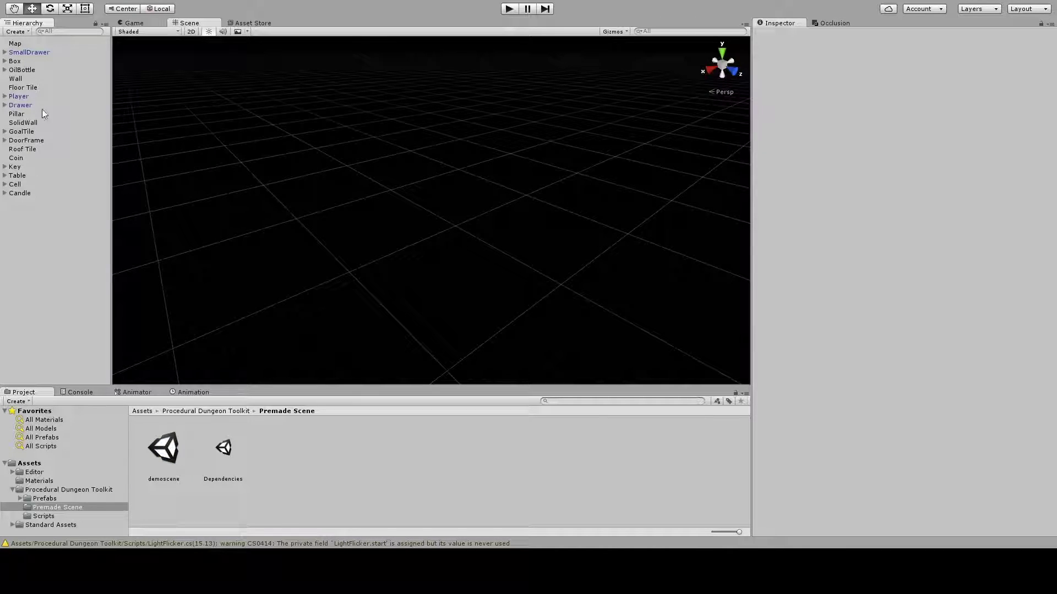
click(14, 44)
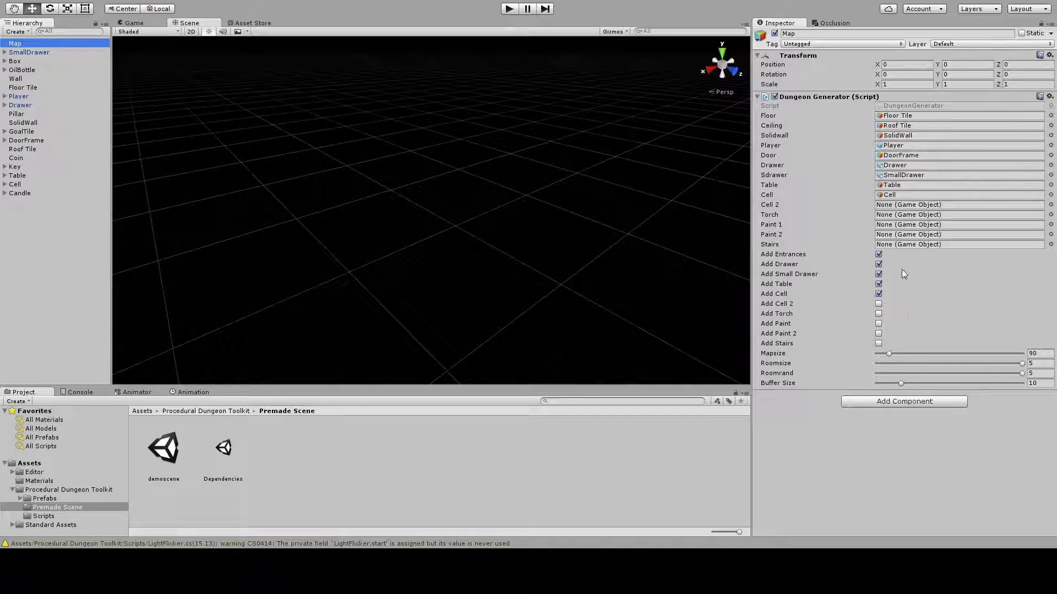
Step: Enter Play mode to generate the dungeon and walk the player through the brick corridors
click(137, 23)
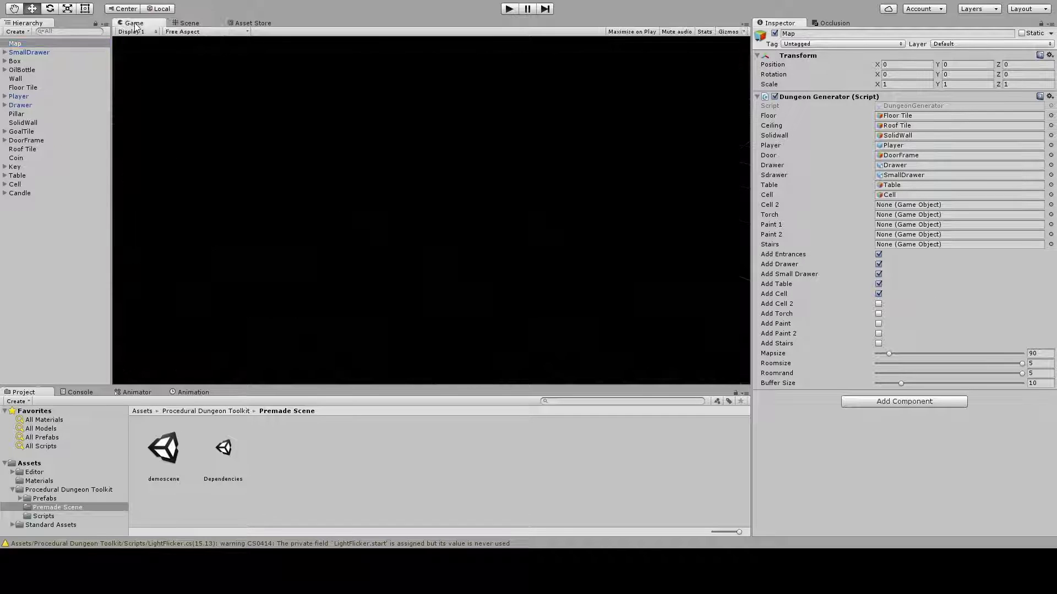
click(182, 27)
click(515, 8)
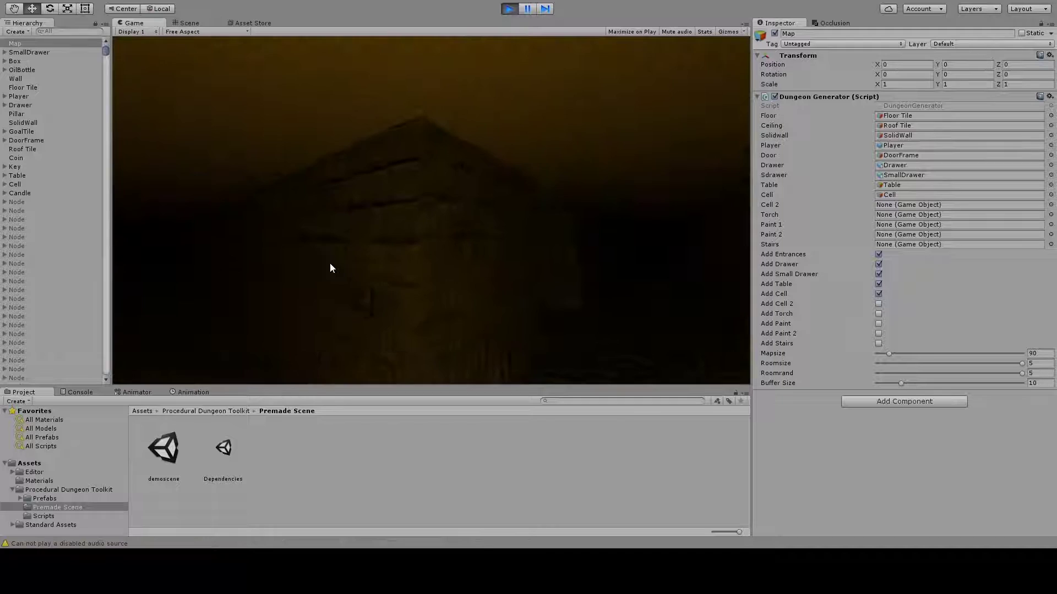
key(w)
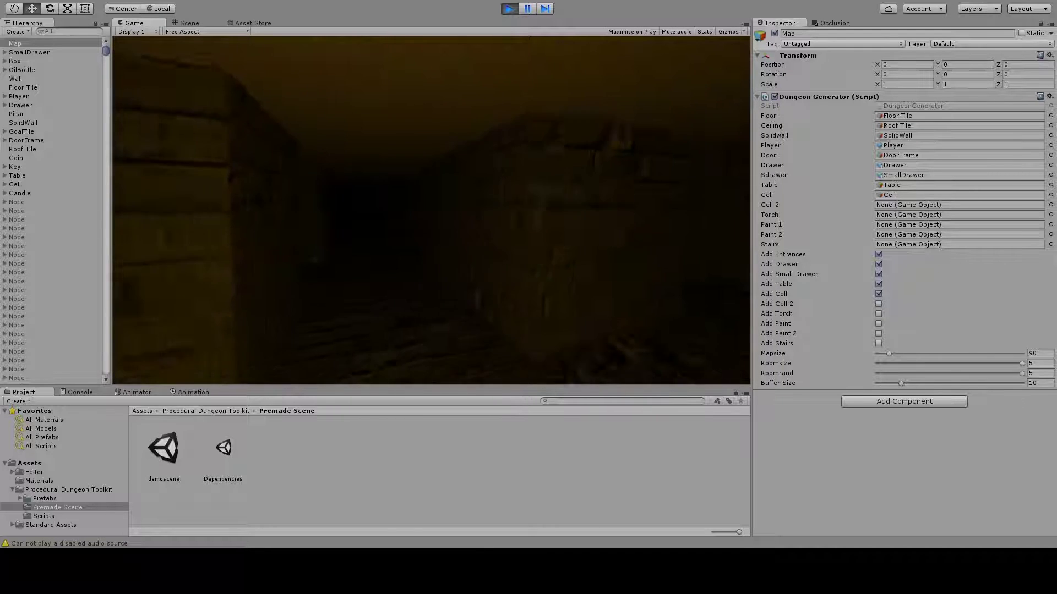
key(w)
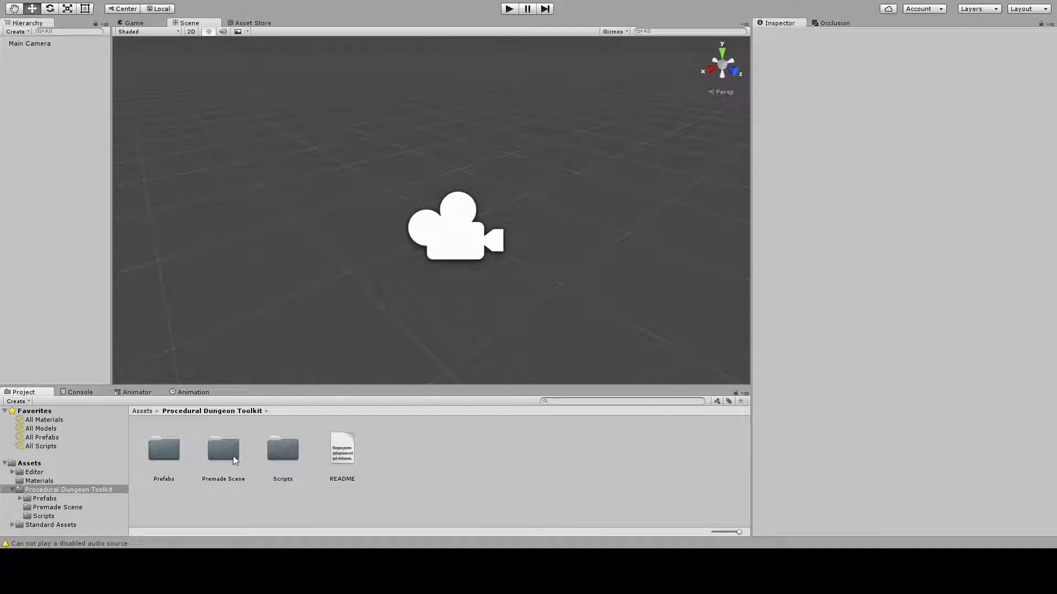
Step: Create an empty GameObject named Map, then open the Premade Scene folder
right_drag(435, 330, 745, 341)
key(s)
alt+drag(744, 340, 425, 377)
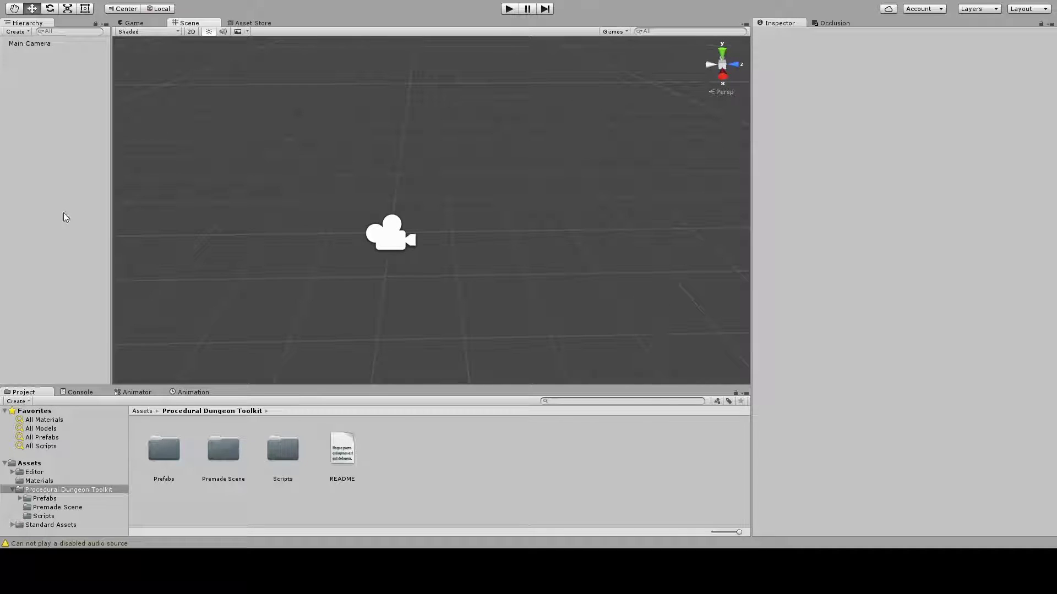
key(ctrl+shift+n)
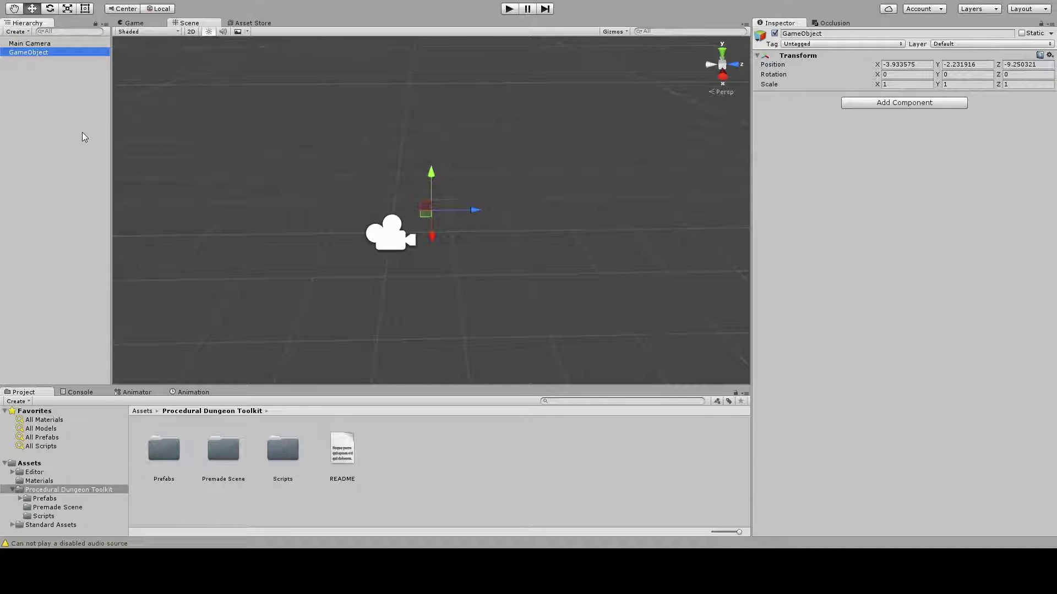
key(F2)
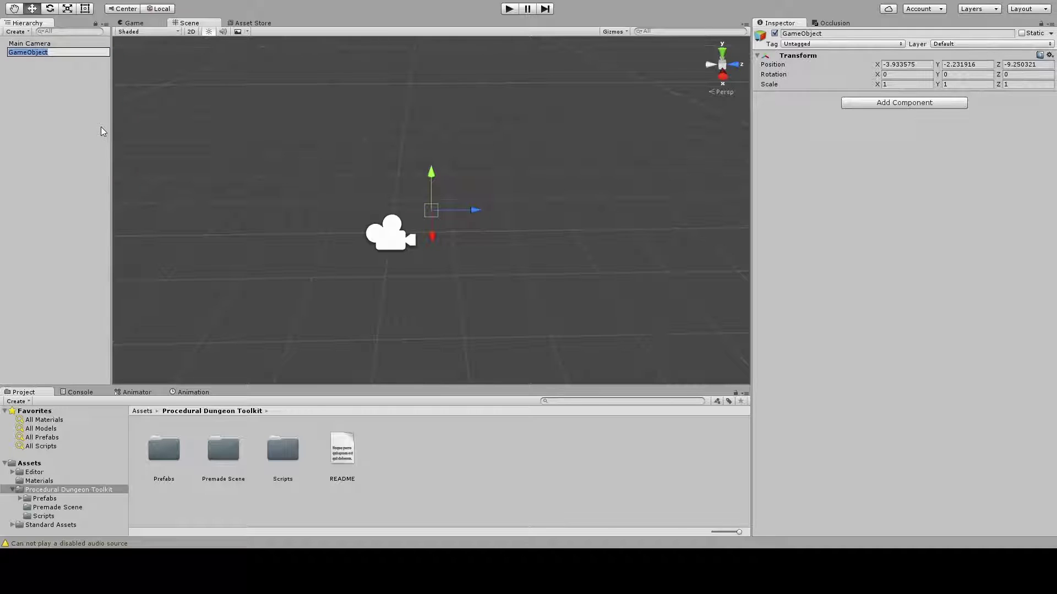
text(Map)
key(Return)
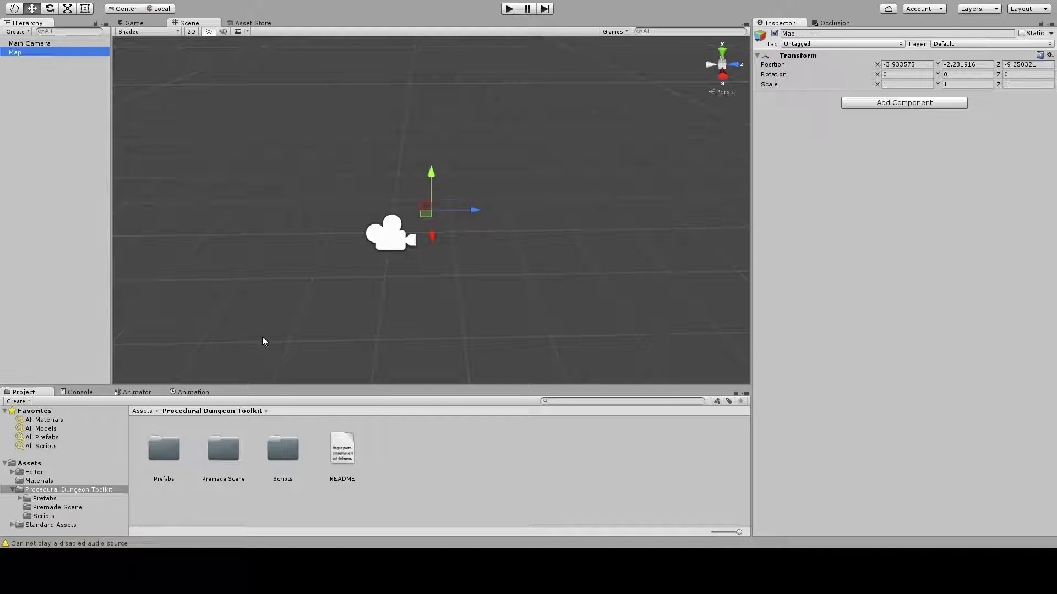
double_click(223, 449)
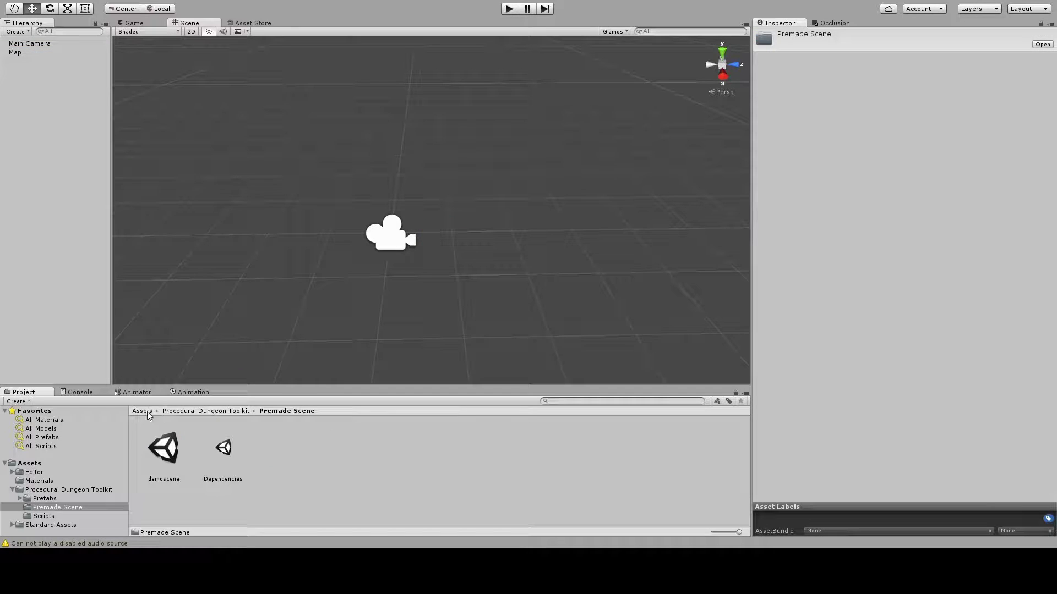
Step: Drag the DungeonGenerator script from the Scripts folder onto Map
click(212, 412)
double_click(275, 456)
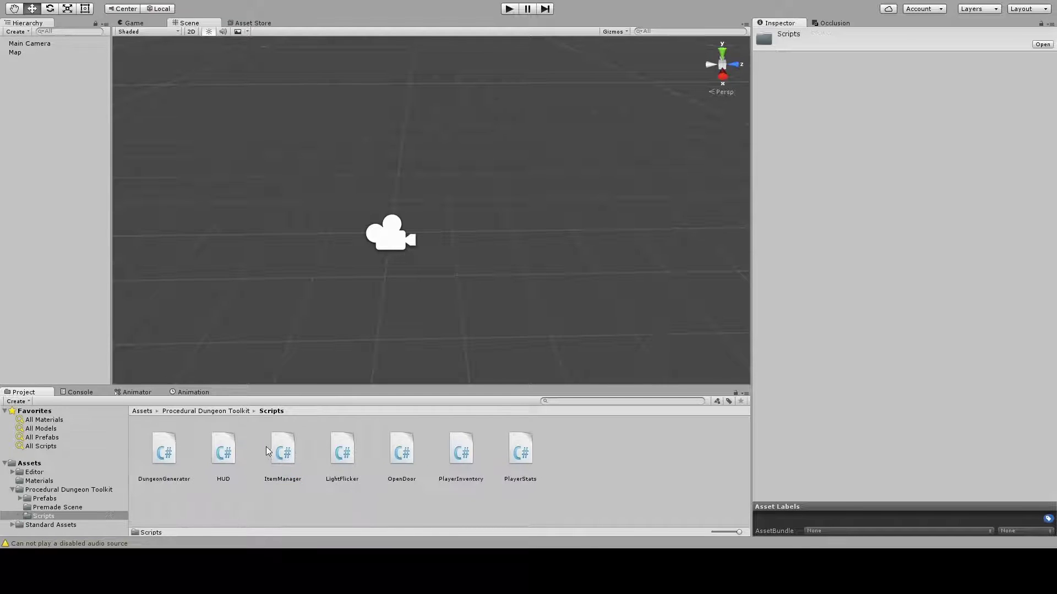
drag(164, 450, 22, 52)
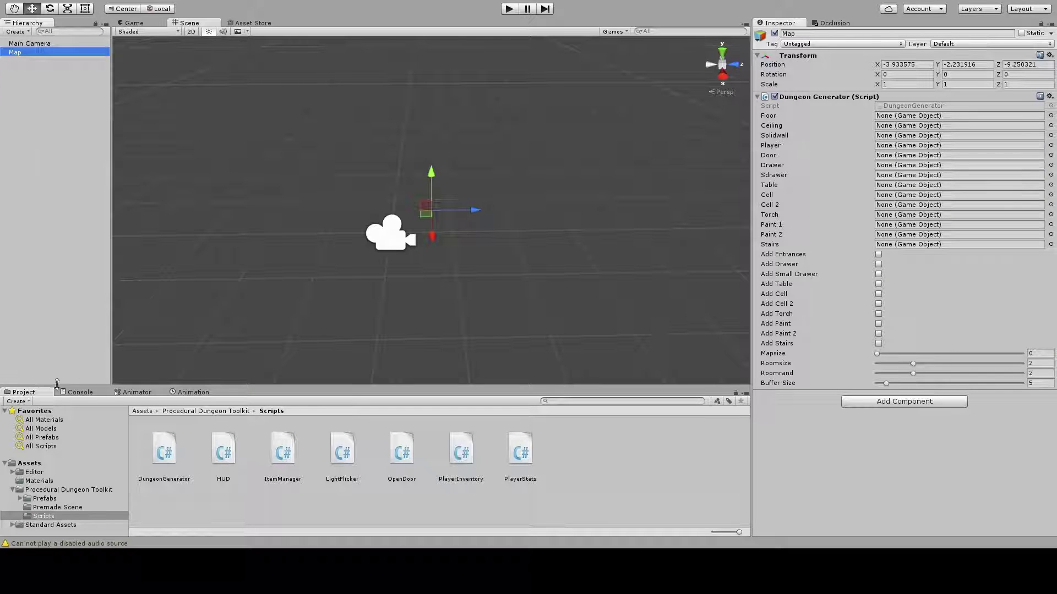
Step: Set Map's position to 0, 0, 0 and frame it in the Scene view
click(9, 106)
click(19, 58)
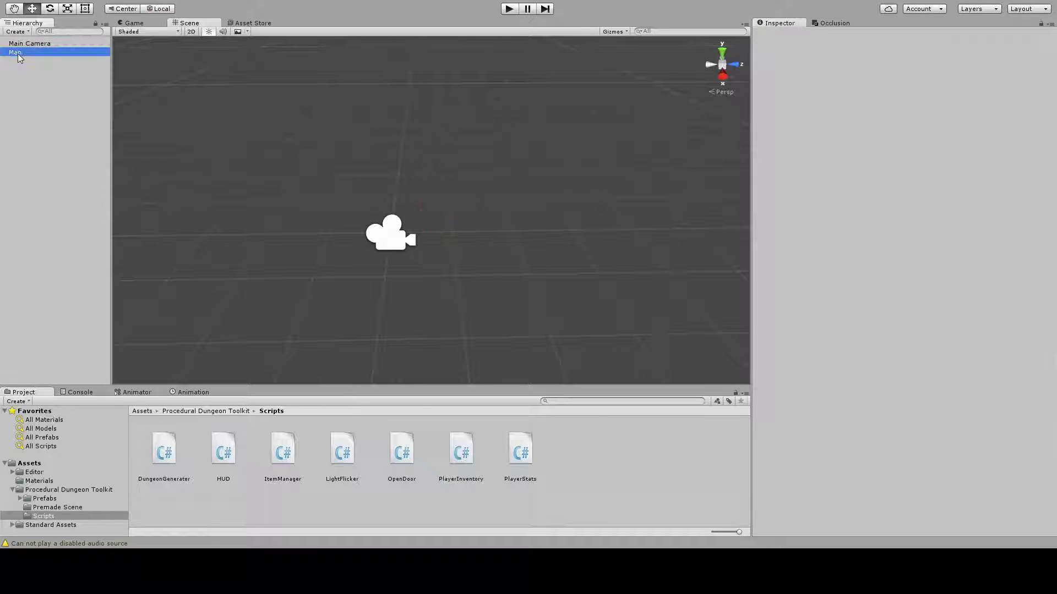
click(905, 64)
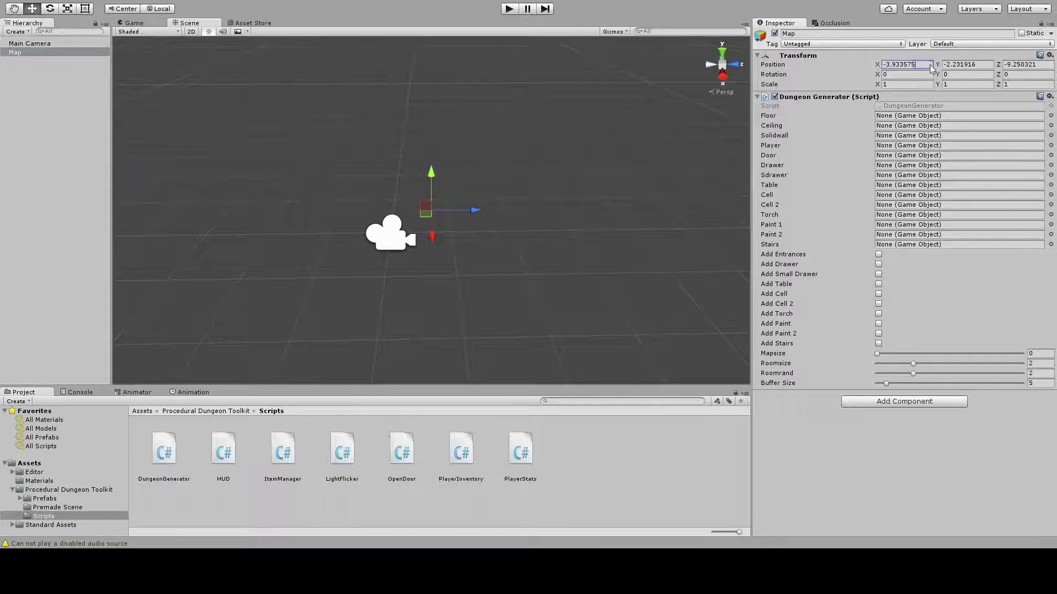
text(0)
click(990, 64)
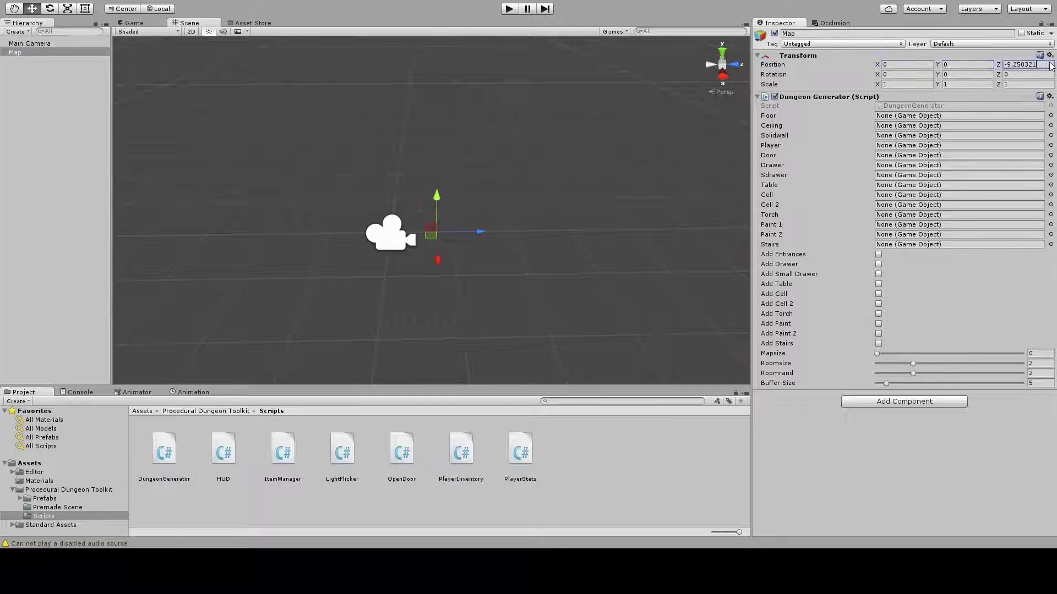
drag(1050, 66, 982, 67)
text(0)
right_drag(542, 228, 513, 268)
key(f)
key(w)
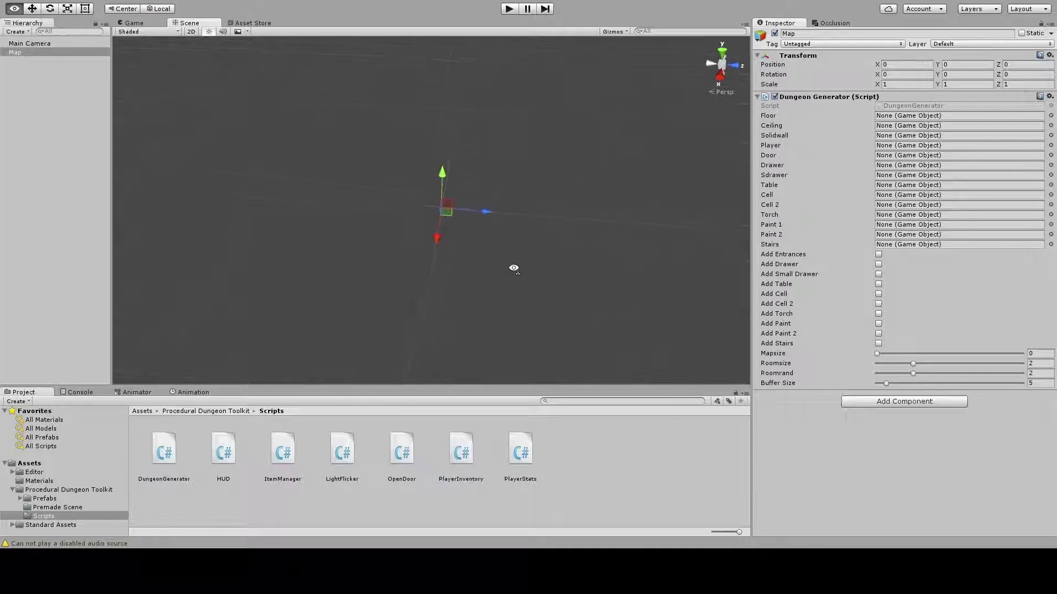
click(36, 86)
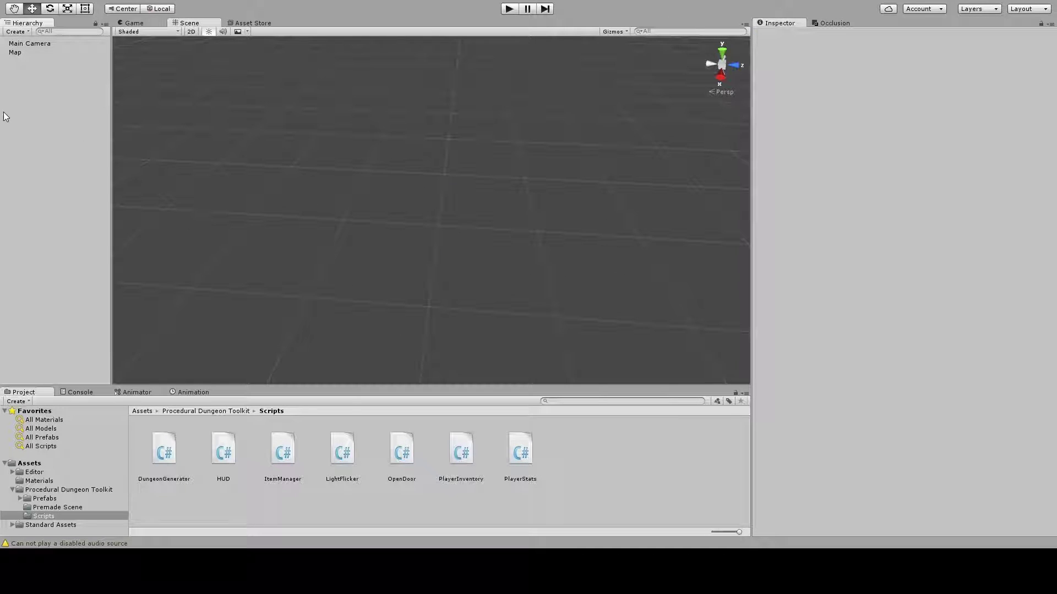
click(19, 54)
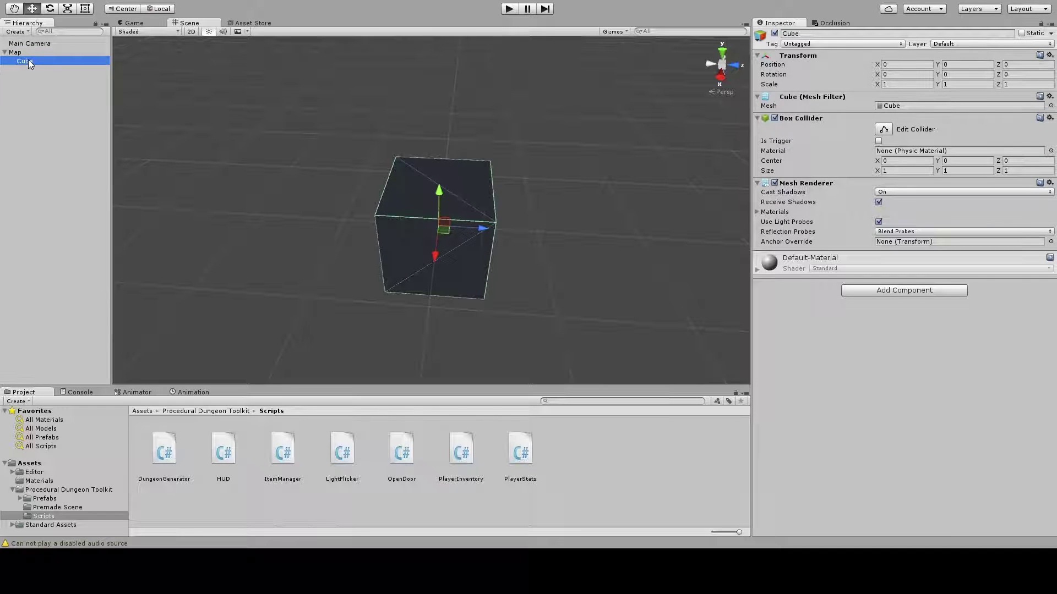
Step: Move the cube out of Map to the top level and rename it Wall
click(28, 60)
click(22, 55)
drag(22, 59, 21, 87)
key(F2)
text(W)
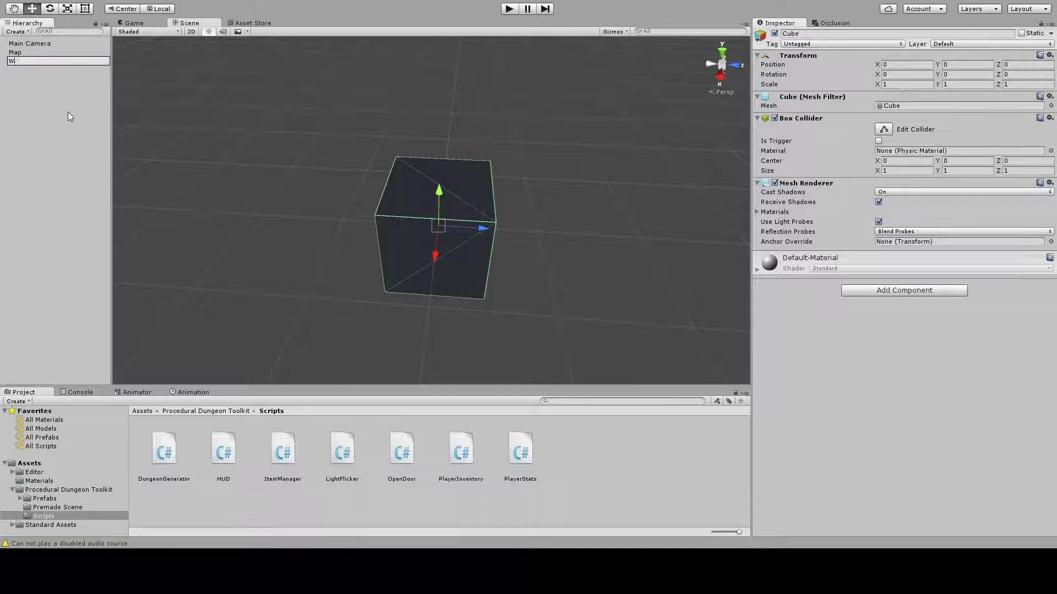
text(all)
key(Return)
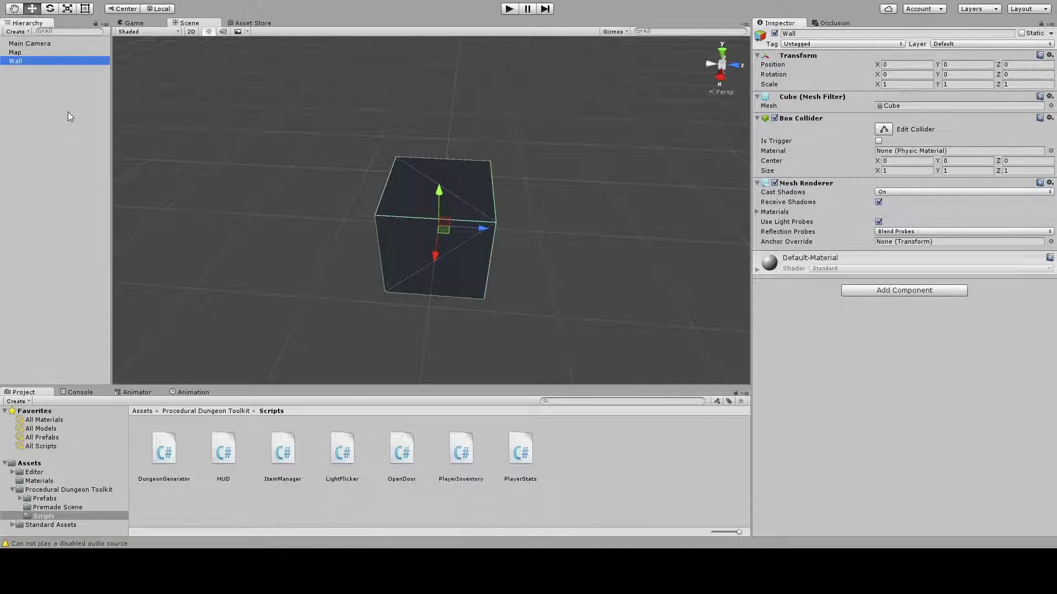
Step: Set Wall's scale to 3 on X, Y and Z
click(917, 83)
text(3)
key(Tab)
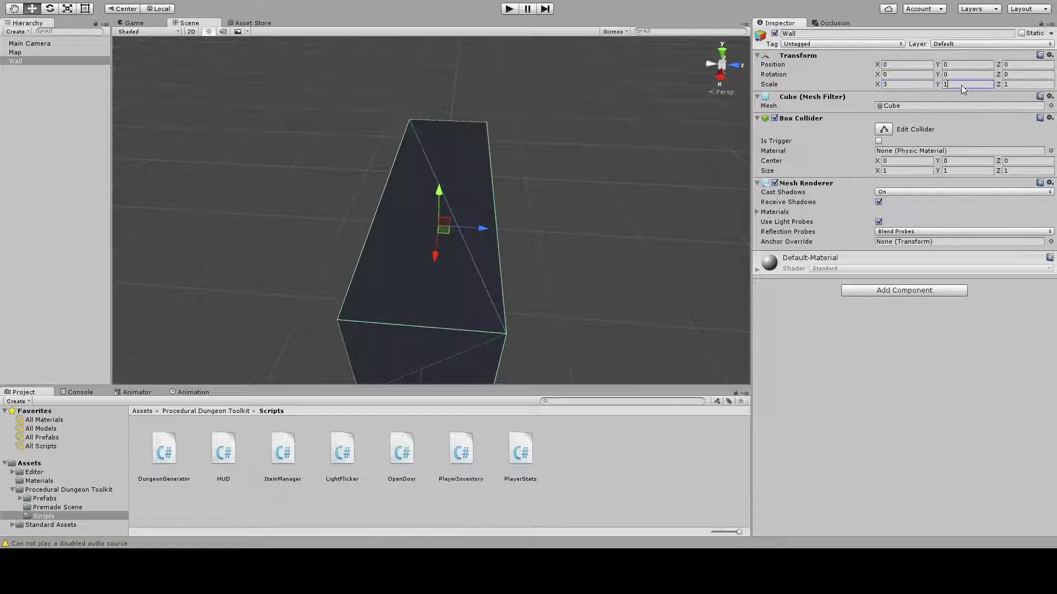
text(3)
key(Tab)
text(3)
Step: Orbit and fly around the 3 × 3 × 3 Wall cube to inspect it
key(s)
right_drag(701, 163, 840, 163)
key(w)
key(a)
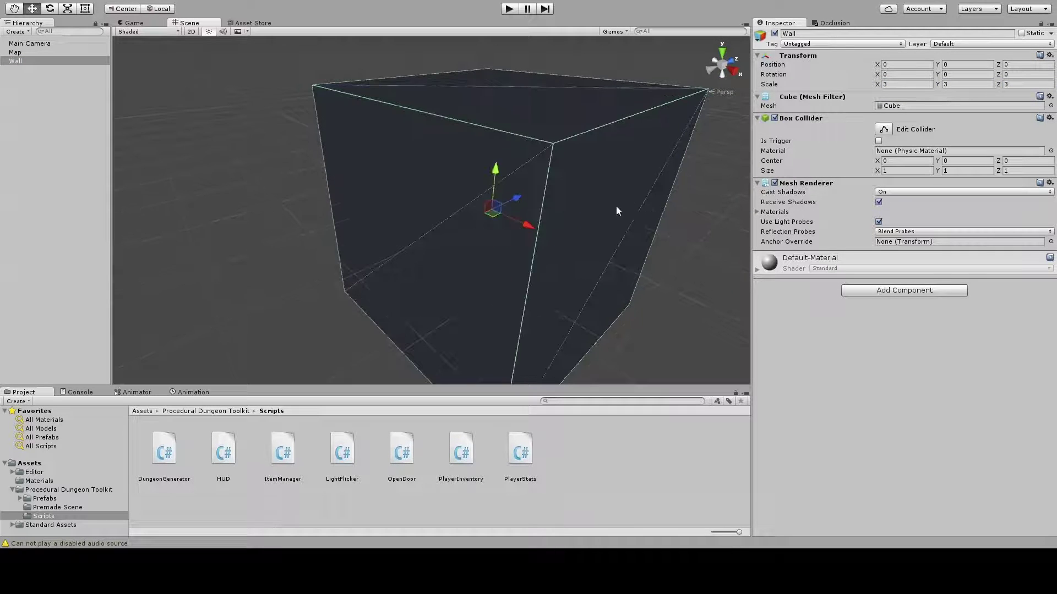
key(s)
key(d)
right_drag(616, 205, 434, 222)
alt+drag(433, 223, 570, 208)
scroll(273, 239, up, 3)
key(s)
key(a)
right_drag(570, 208, 536, 296)
key(d)
key(w)
key(s)
key(d)
scroll(515, 295, up, 2)
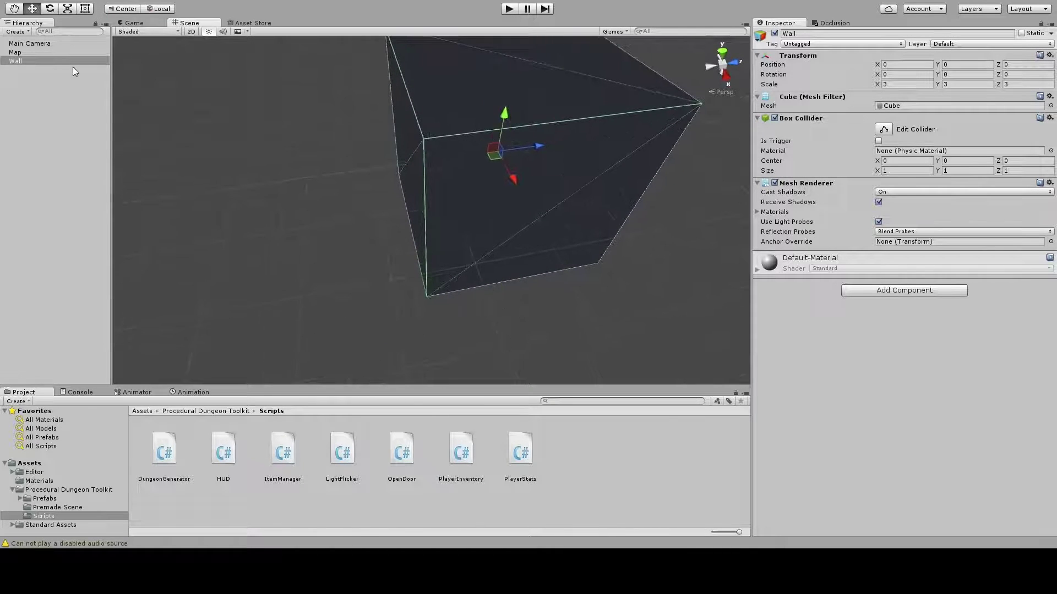
Step: Duplicate Wall, rename the copy Slab, and set its Y scale to 1
click(41, 59)
key(ctrl+d)
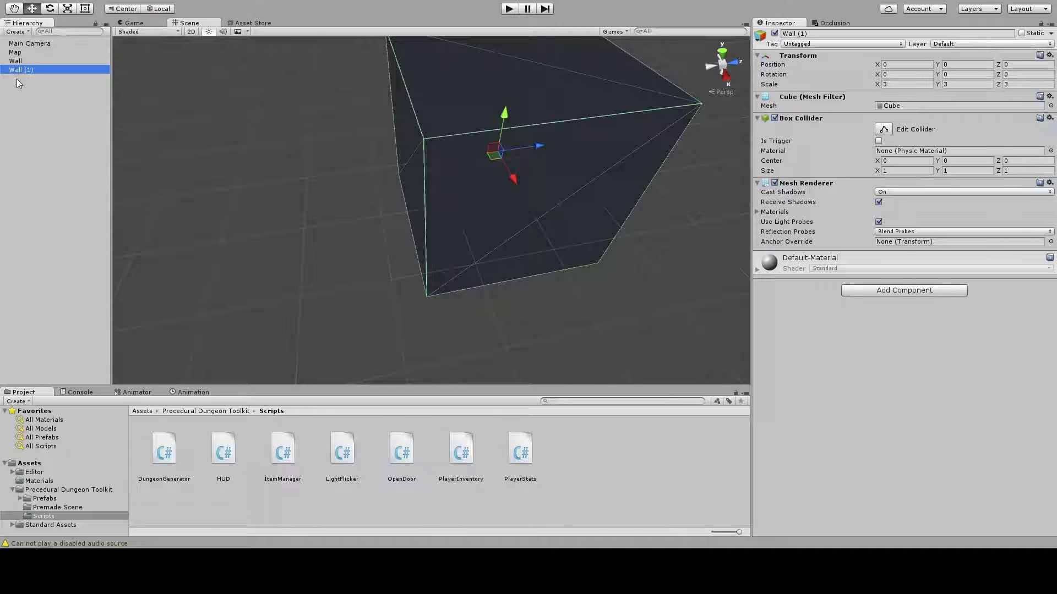
key(F2)
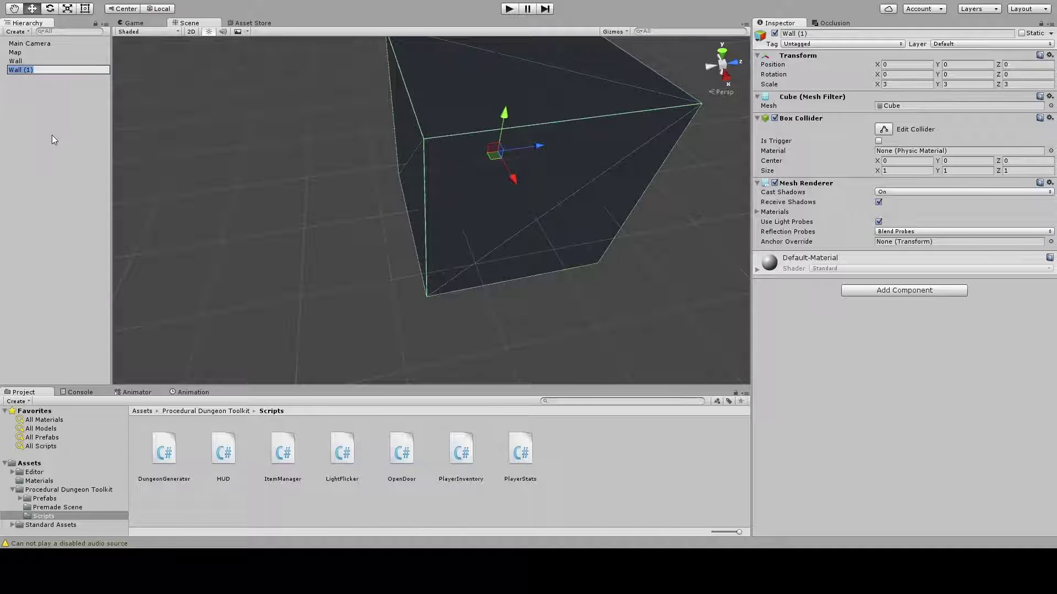
key(shift)
text(Slab)
key(Return)
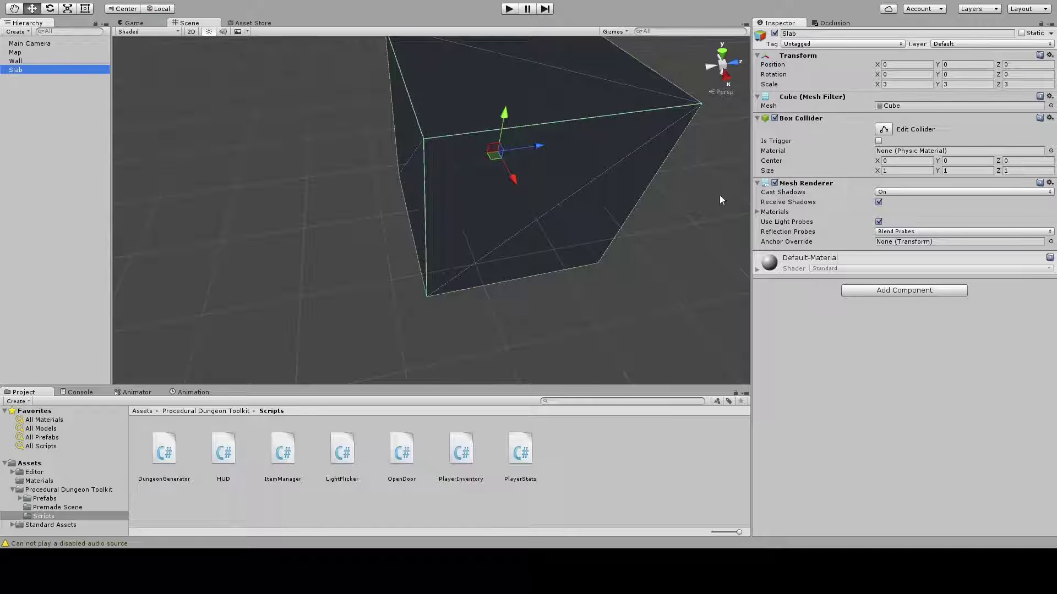
click(976, 85)
text(1)
right_drag(653, 310, 664, 246)
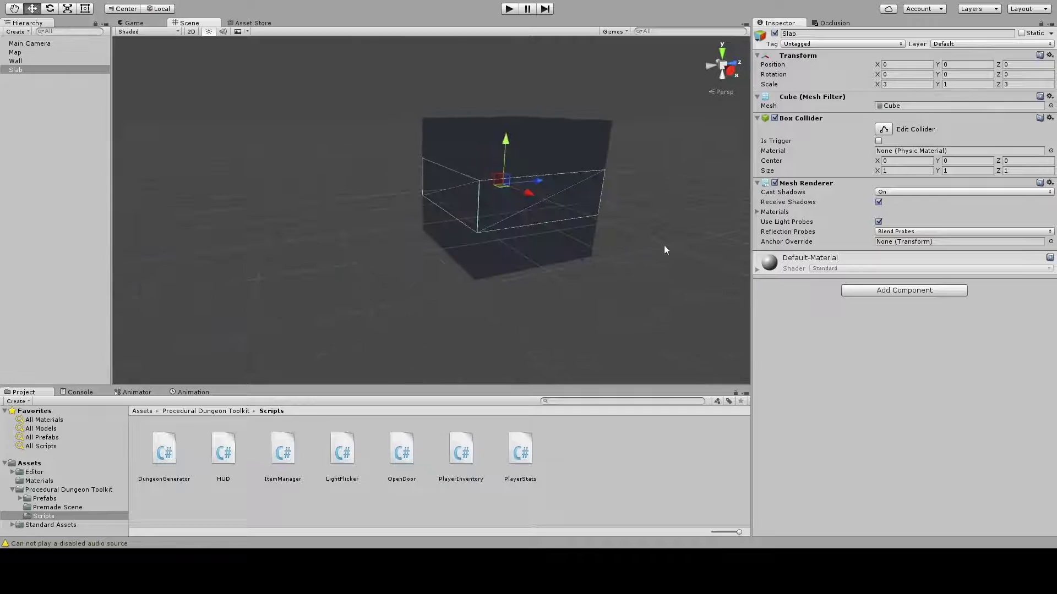
Step: Select Wall and Slab together and drag them down to about Y -10.57
click(539, 171)
ctrl+click(22, 70)
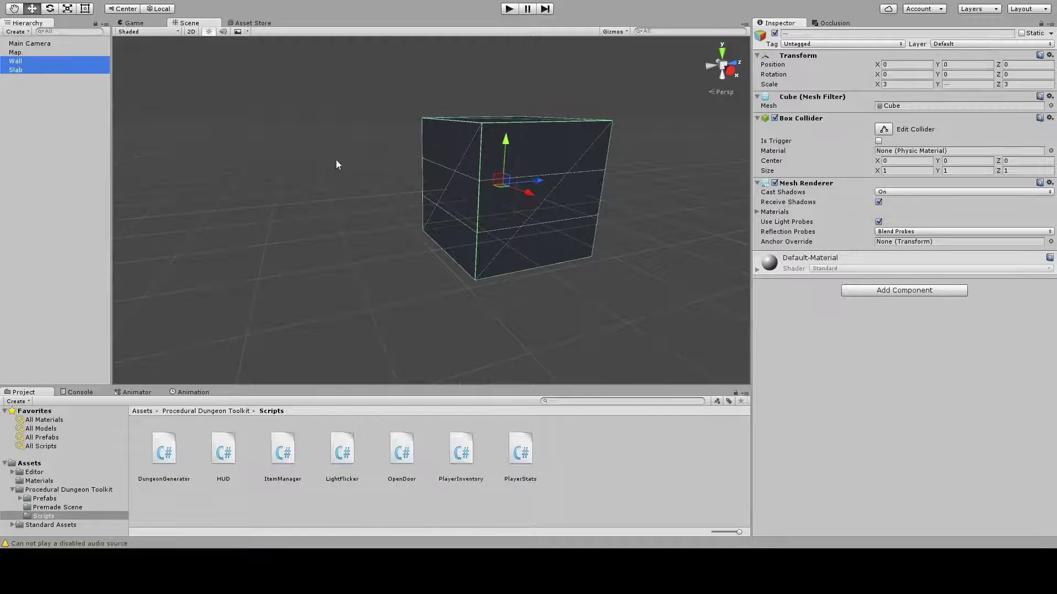
drag(504, 142, 448, 449)
right_drag(447, 313, 462, 359)
alt+drag(462, 360, 455, 335)
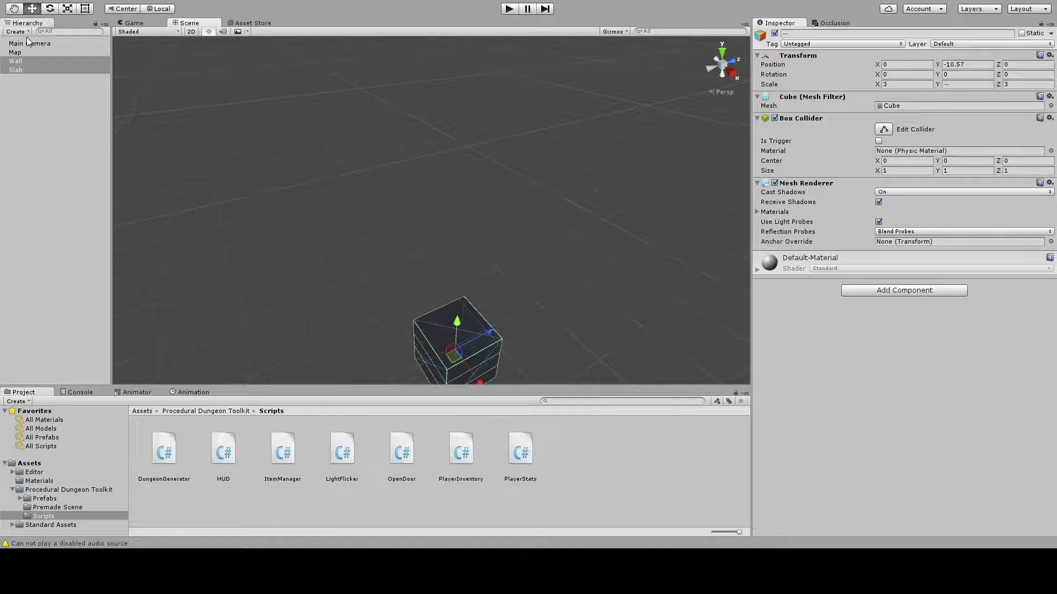
click(22, 52)
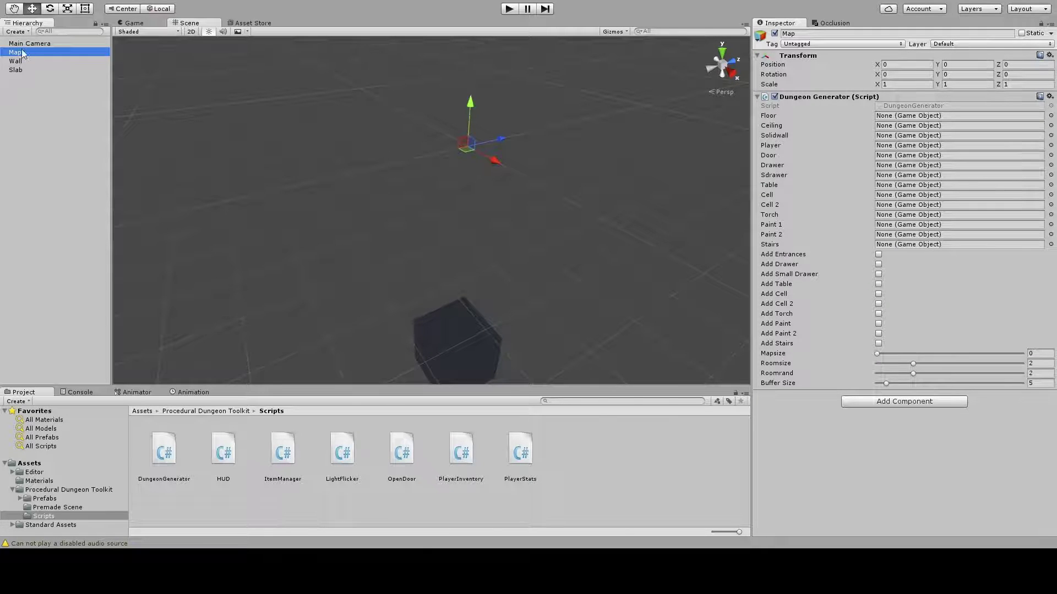
click(14, 99)
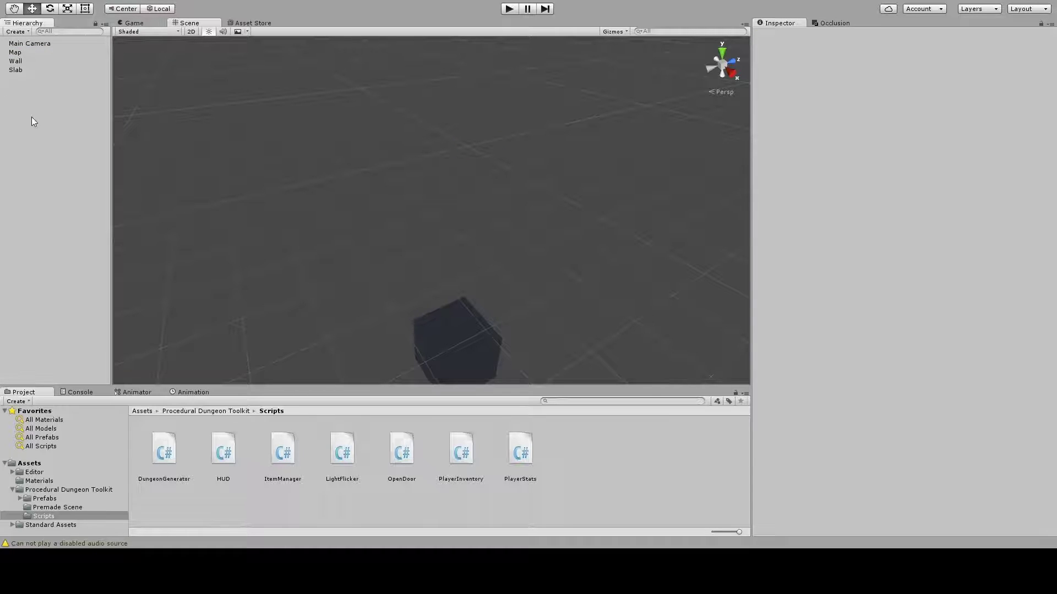
Step: Create an empty GameObject and name it Player
key(ctrl+shift+n)
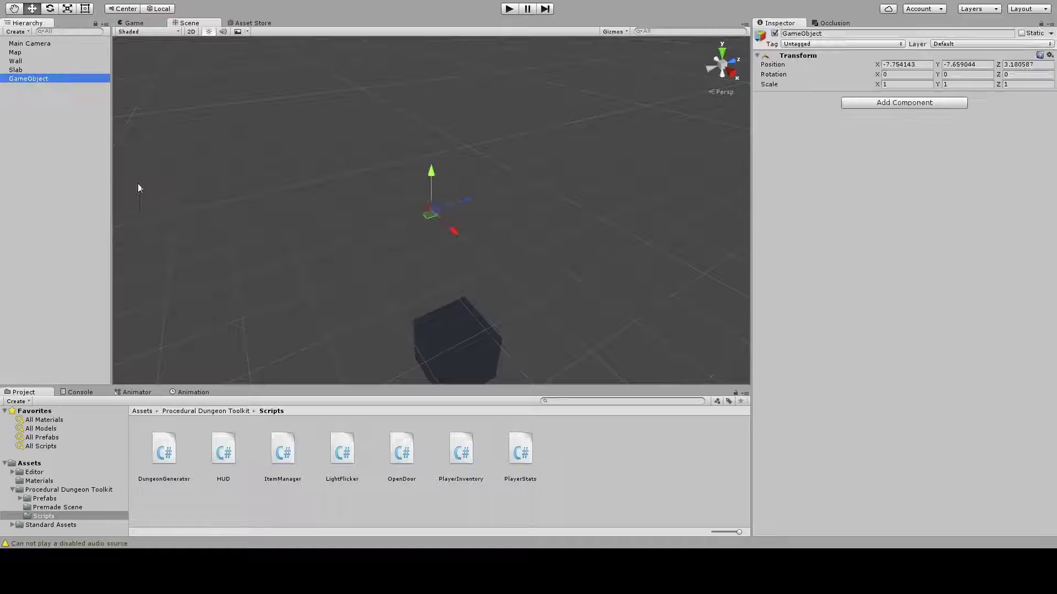
key(F2)
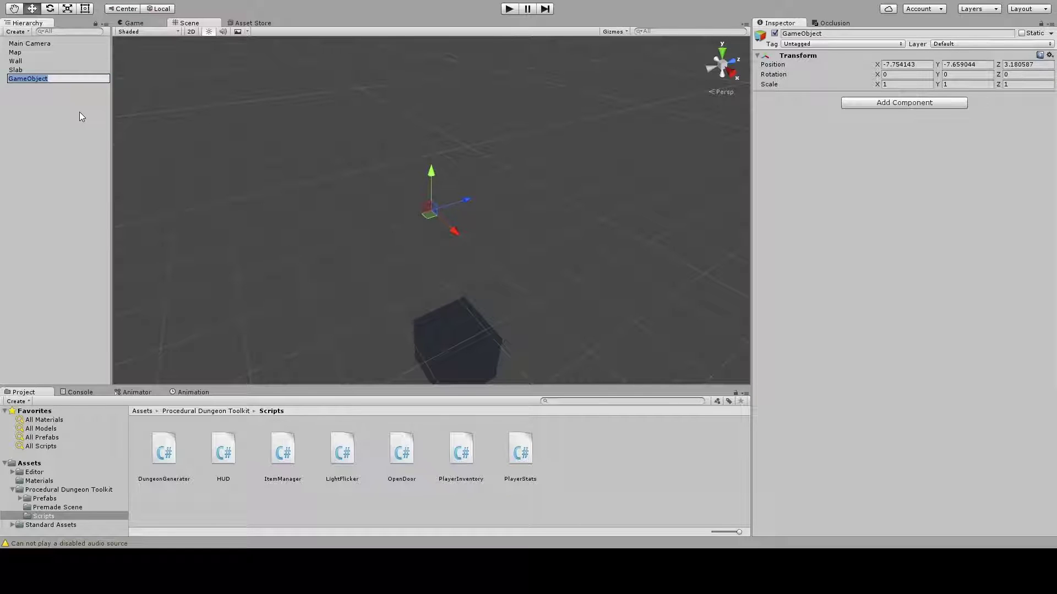
text(Player)
key(Return)
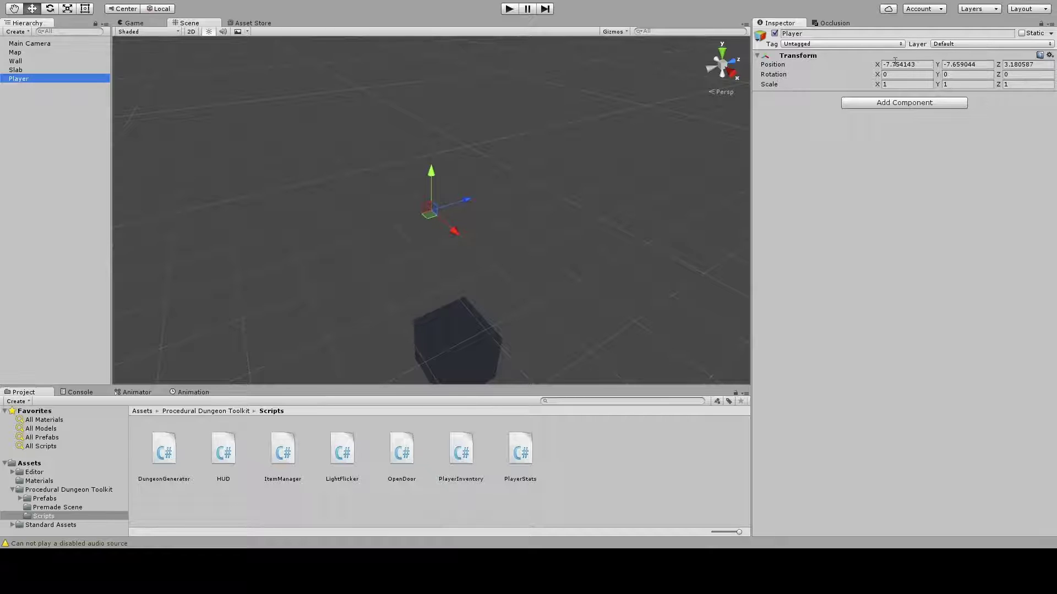
Step: Set Player's position to X 0, Y 0, Z 0
alt+drag(473, 258, 606, 220)
click(930, 64)
text(0)
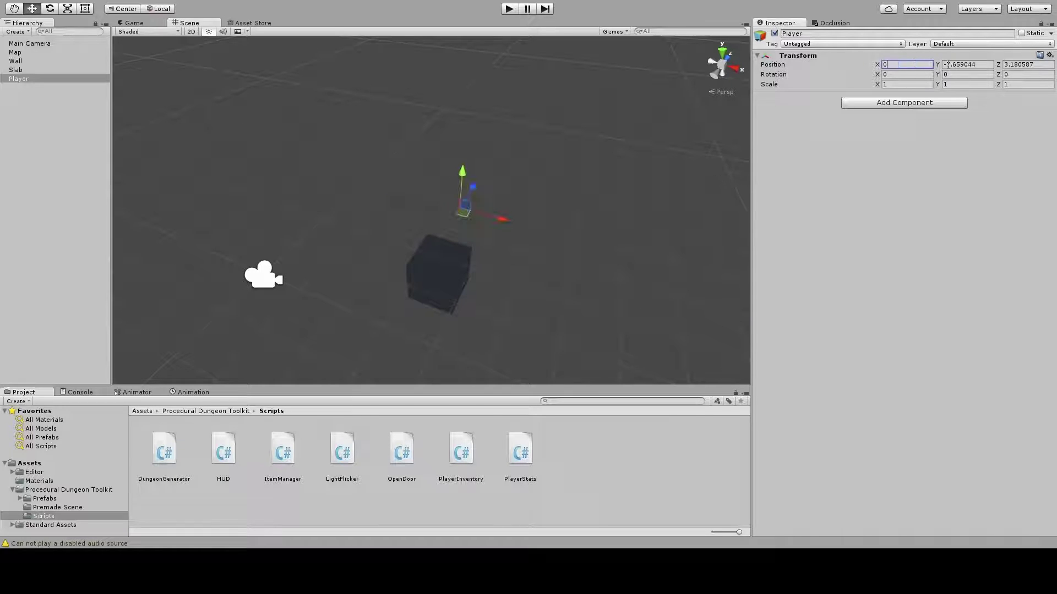
click(979, 64)
text(0)
click(1027, 64)
text(0)
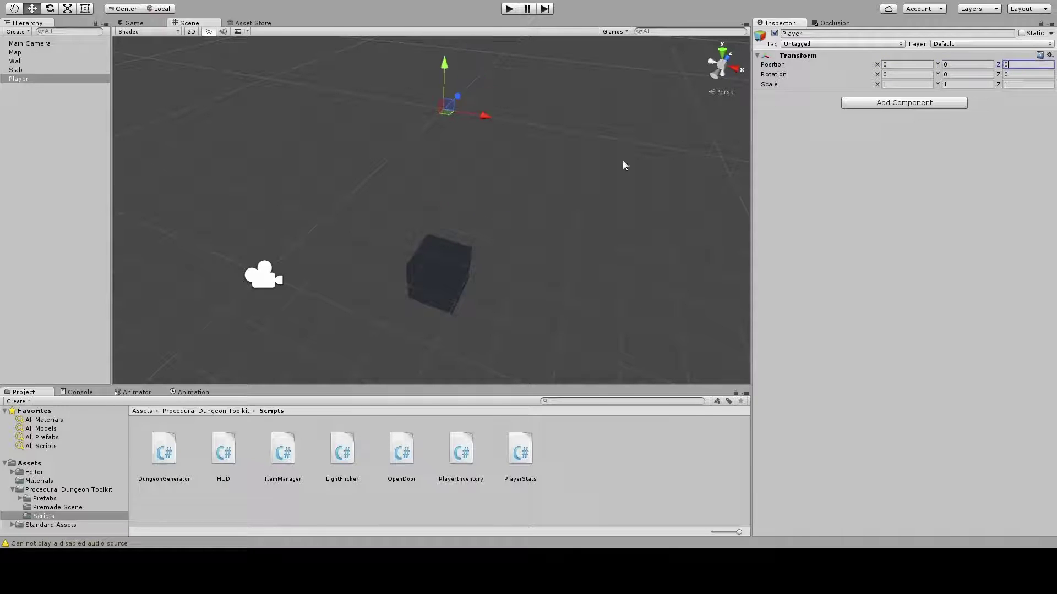
alt+drag(625, 163, 440, 236)
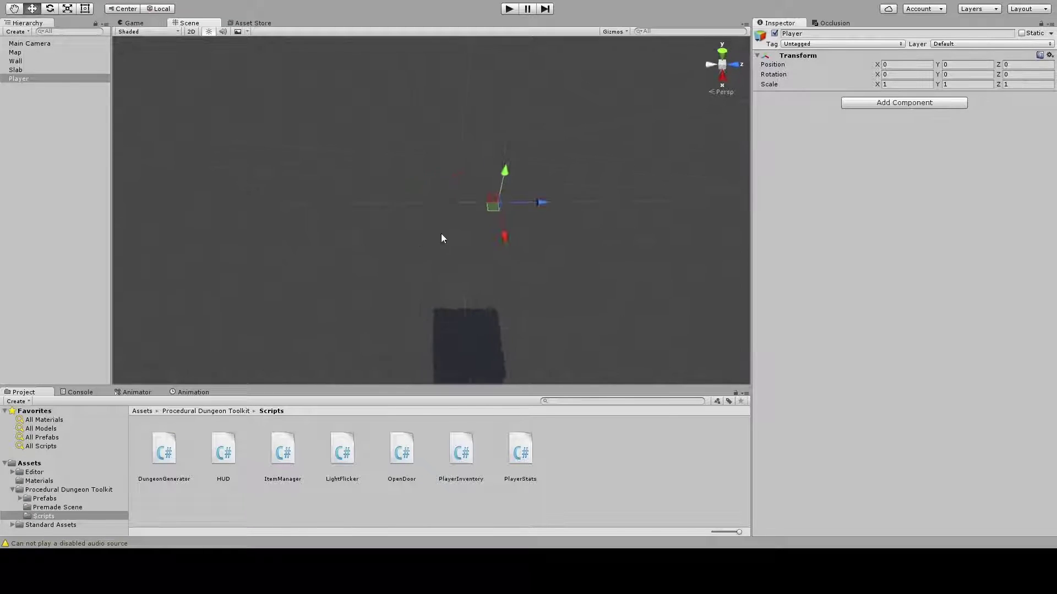
Step: Assign Wall, then Slab as ceiling and floor, in Map's Dungeon Generator slots
click(37, 44)
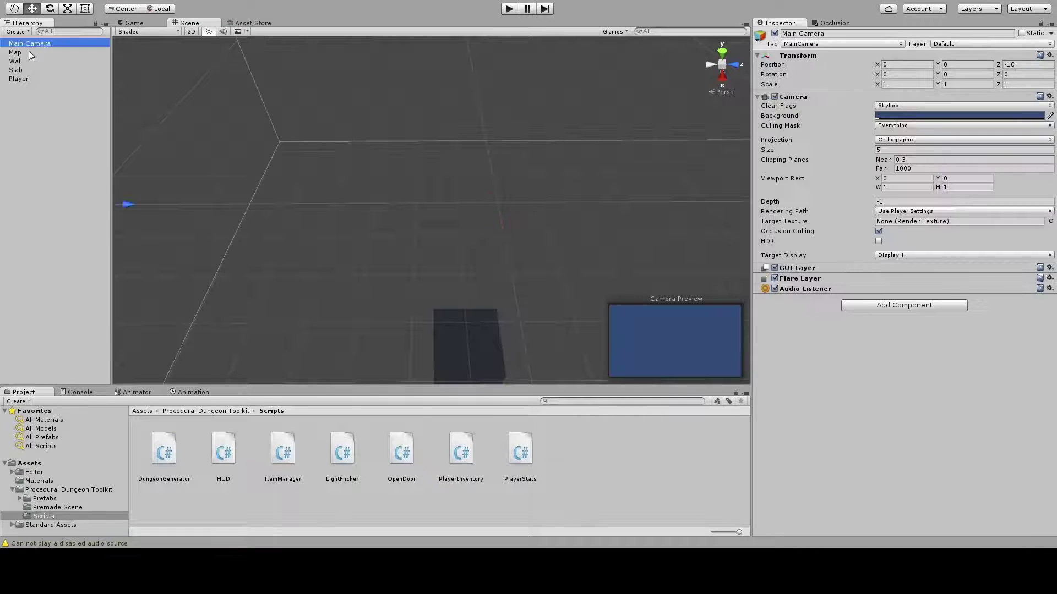
click(28, 52)
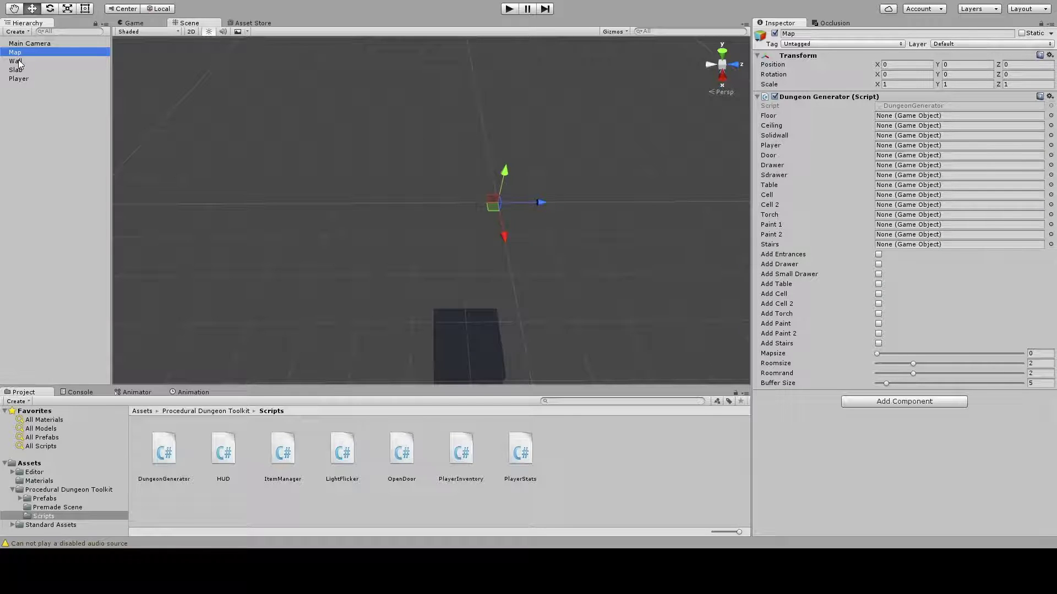
drag(18, 65, 892, 135)
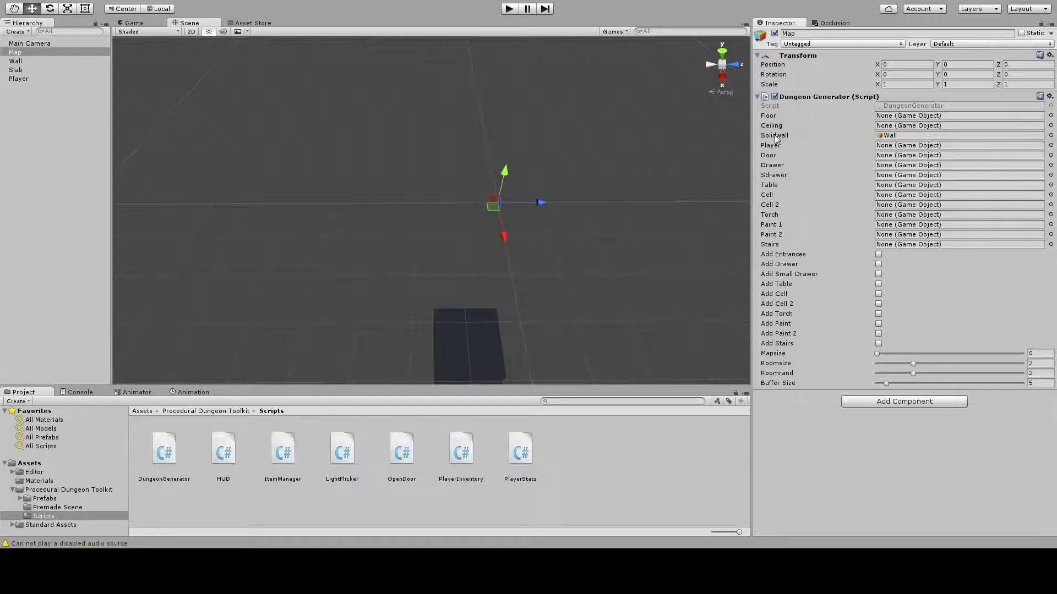
drag(18, 72, 912, 127)
drag(19, 70, 915, 121)
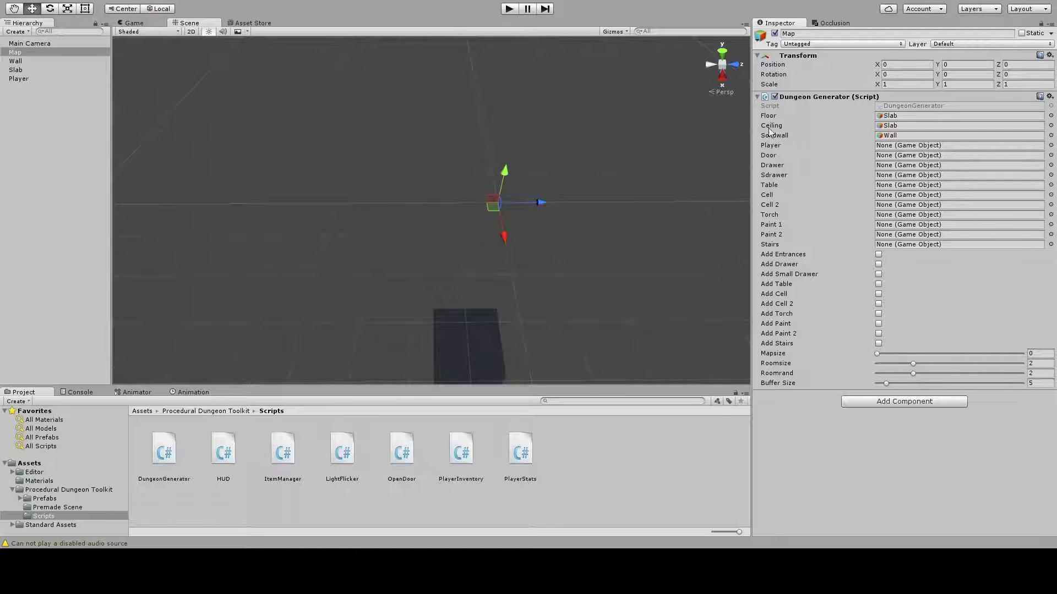
Step: Raise the Slab object and slide it forward along Z
right_drag(662, 254, 547, 241)
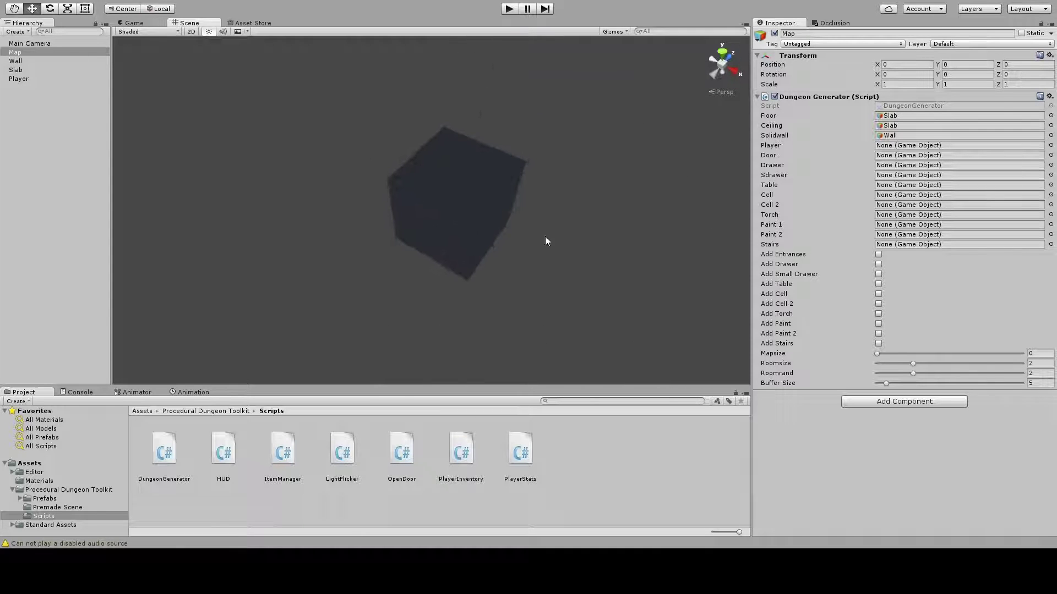
click(33, 69)
right_drag(529, 295, 457, 235)
drag(456, 235, 465, 154)
alt+drag(524, 191, 626, 176)
right_drag(627, 176, 580, 187)
key(s)
Step: Move the Wall cube aside and shift Slab to a new spot
click(581, 188)
drag(551, 171, 451, 156)
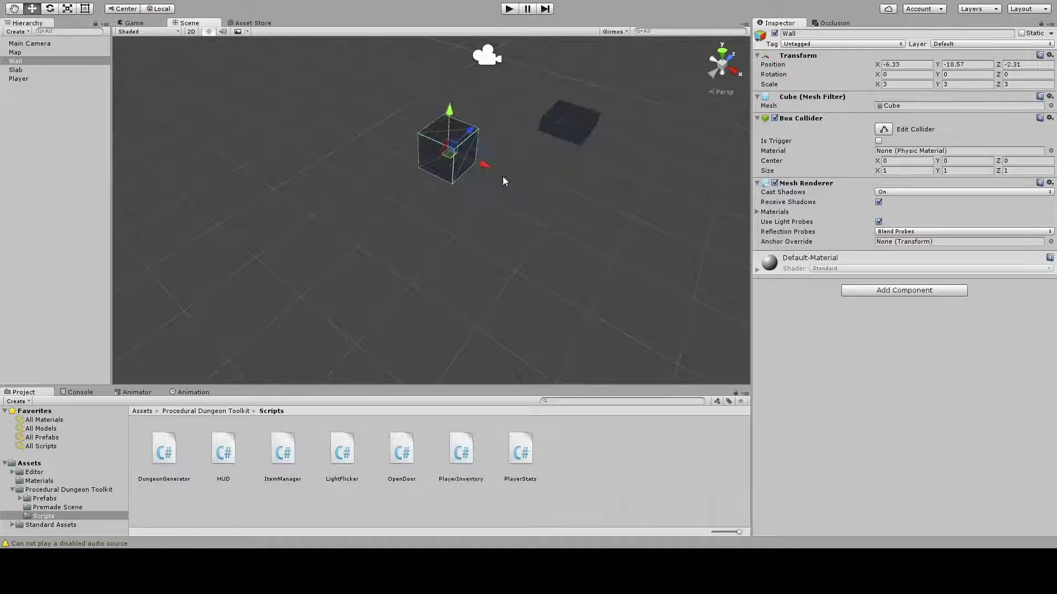
click(564, 130)
drag(585, 140, 630, 114)
right_drag(614, 192, 619, 153)
click(619, 153)
Step: Assign Player to the generator's Player field and set Mapsize to 100
click(15, 53)
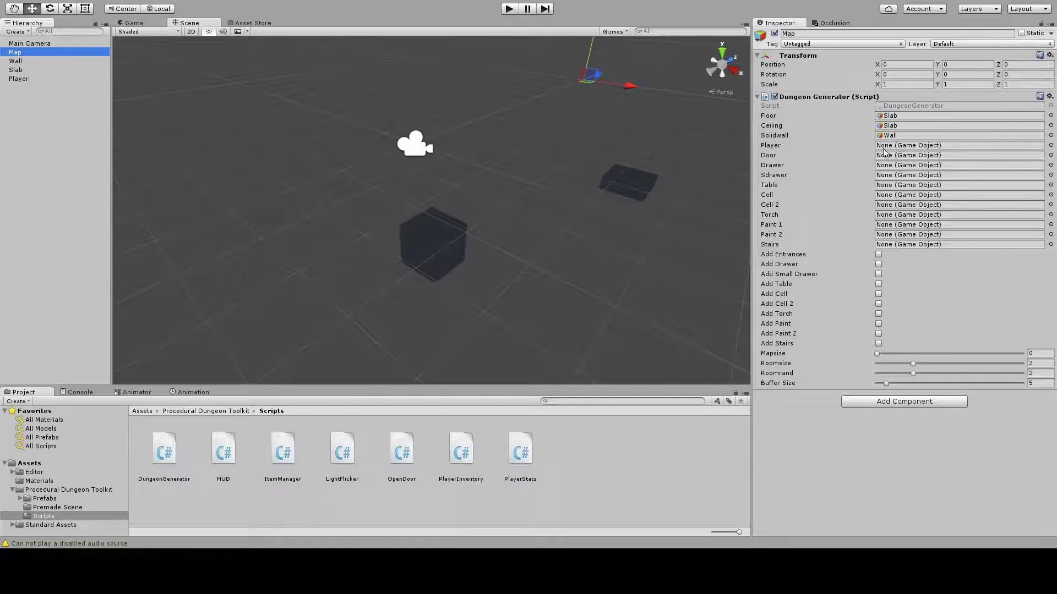
drag(22, 79, 914, 146)
alt+drag(606, 182, 600, 203)
scroll(600, 202, down, 5)
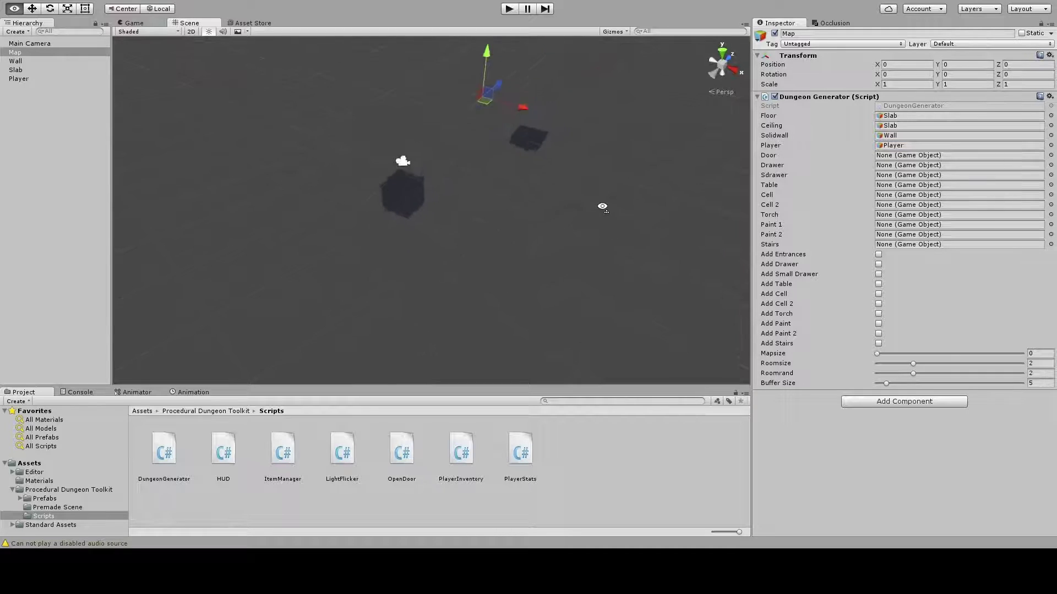
click(1038, 352)
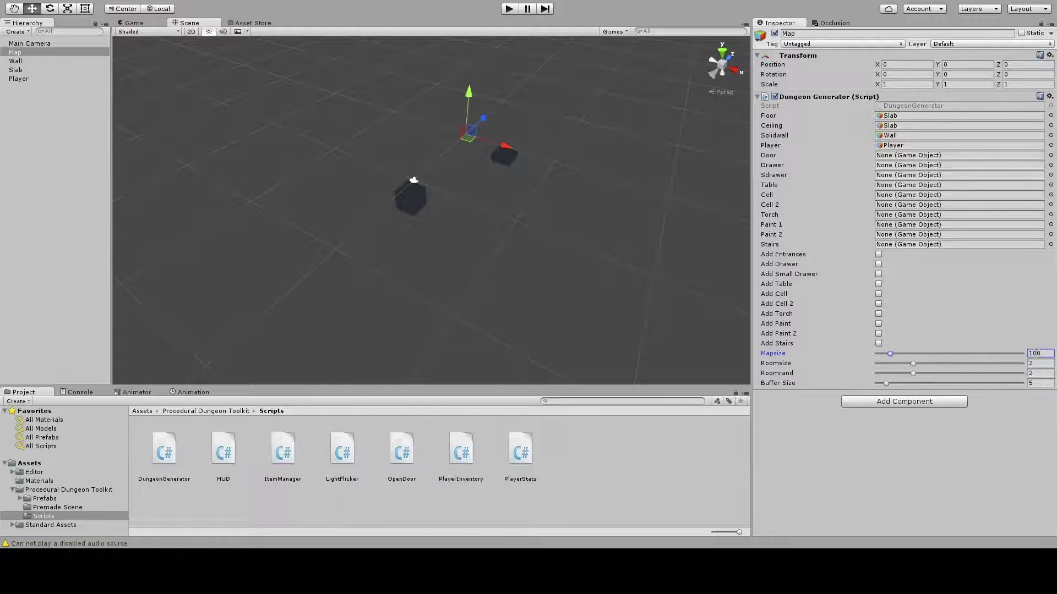
right_drag(639, 258, 590, 227)
Step: Enter play mode, orbit the Scene view around the generated Node blocks, then reselect Map
click(509, 9)
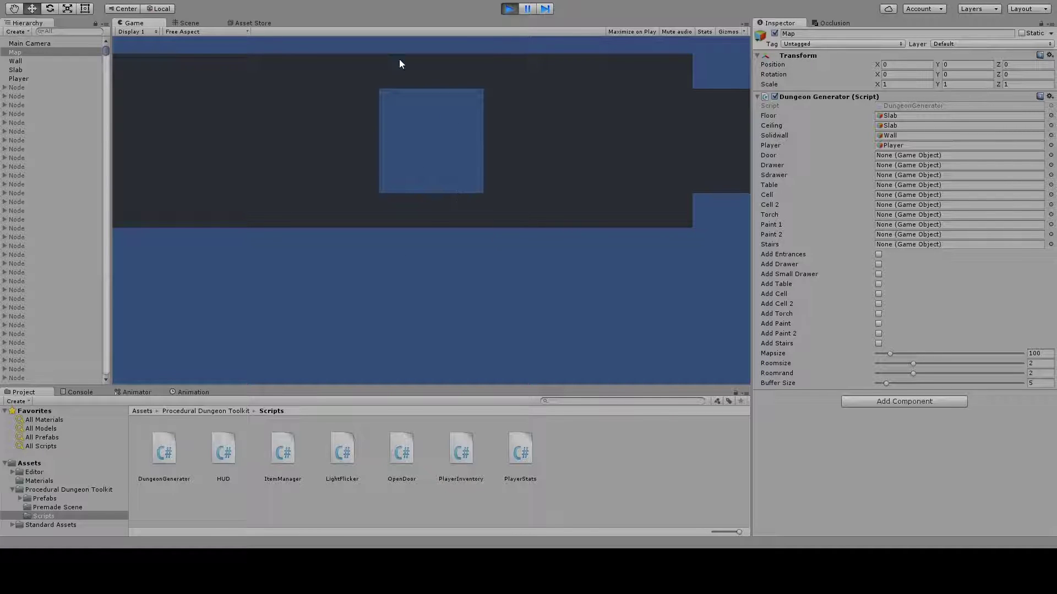
click(177, 22)
right_drag(490, 217, 233, 5)
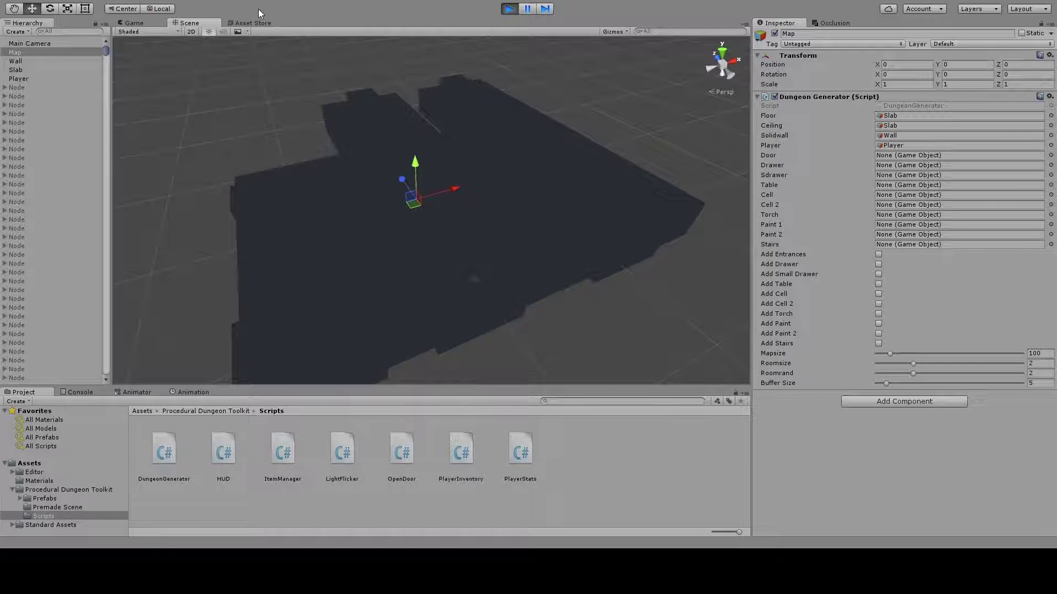
click(84, 43)
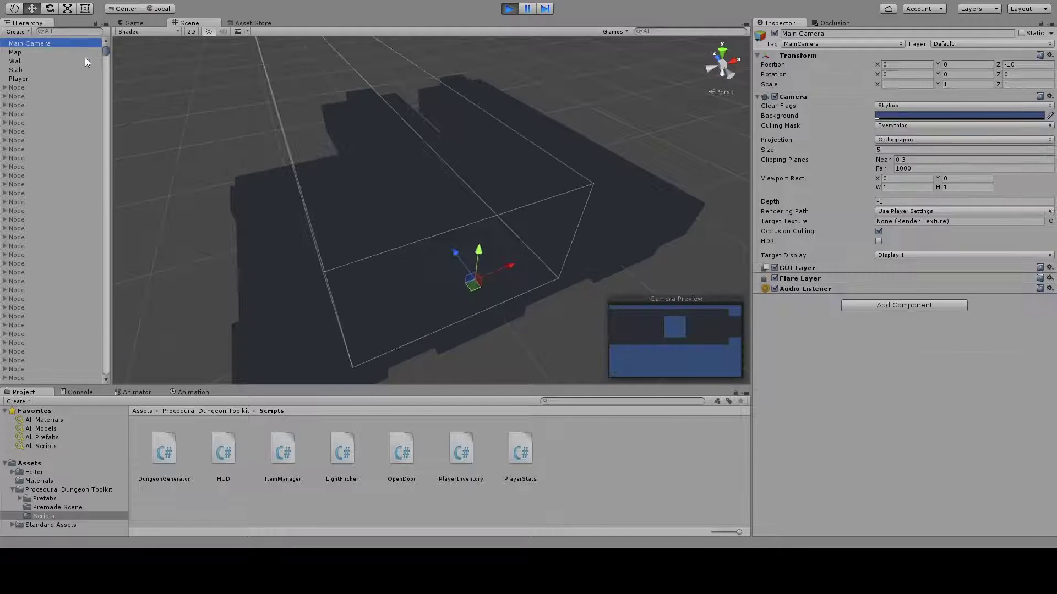
key(Down)
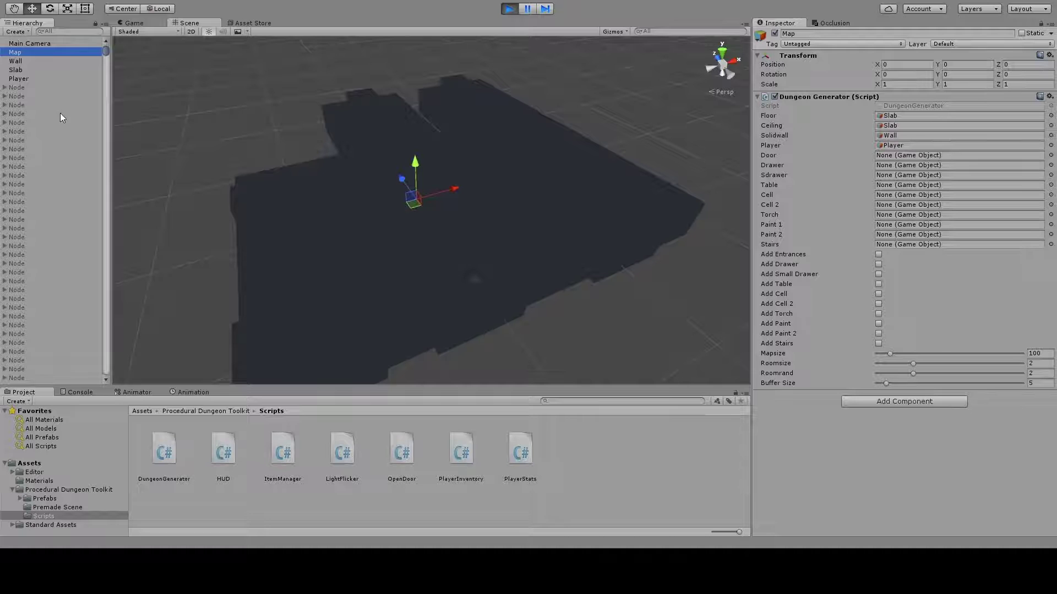
Step: Add a Directional Light and look around the lit dungeon
click(169, 94)
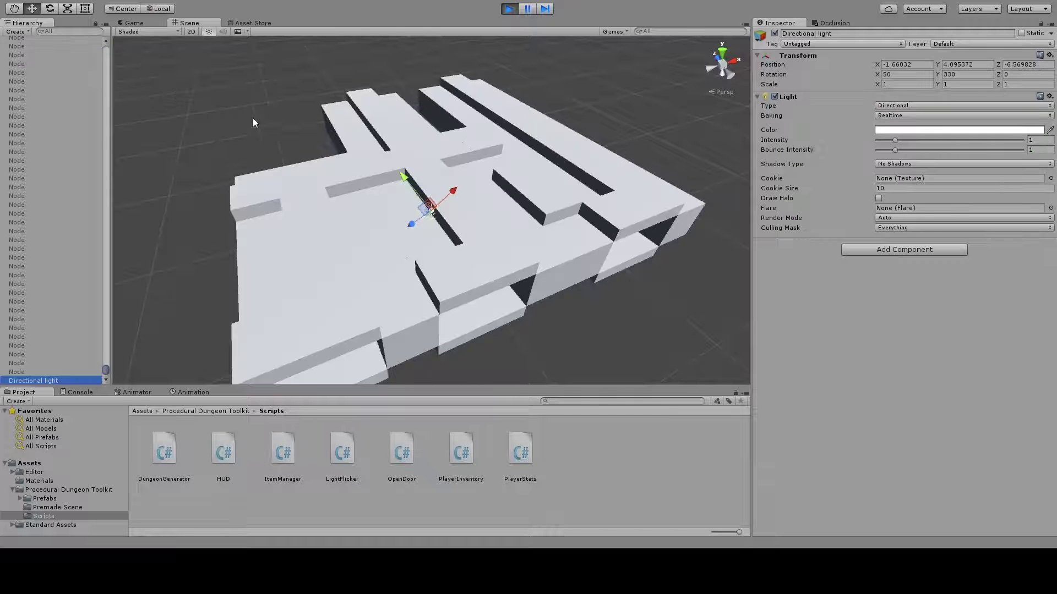
right_drag(252, 118, 624, 179)
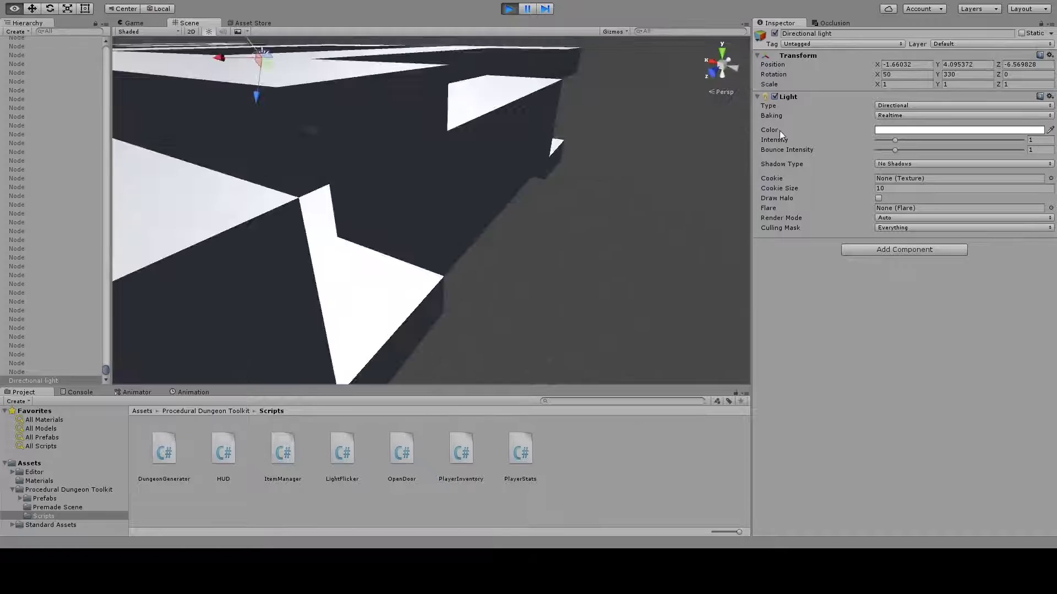
right_drag(780, 131, 479, 301)
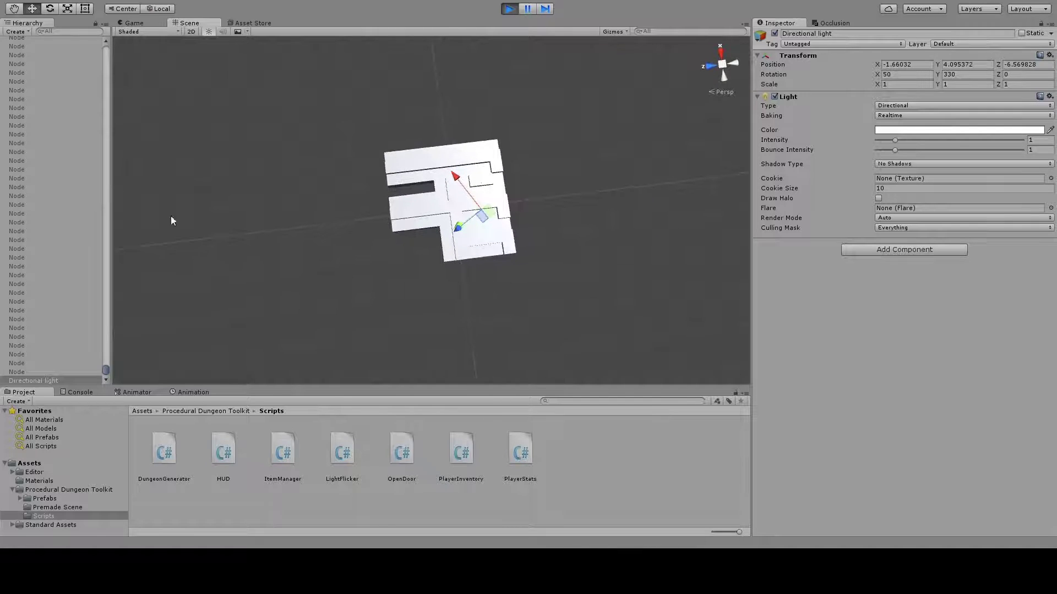
scroll(88, 251, up, 2)
drag(106, 372, 117, 51)
Step: Move the Player into the dungeon at position -6.9, 0, -4.5
click(24, 80)
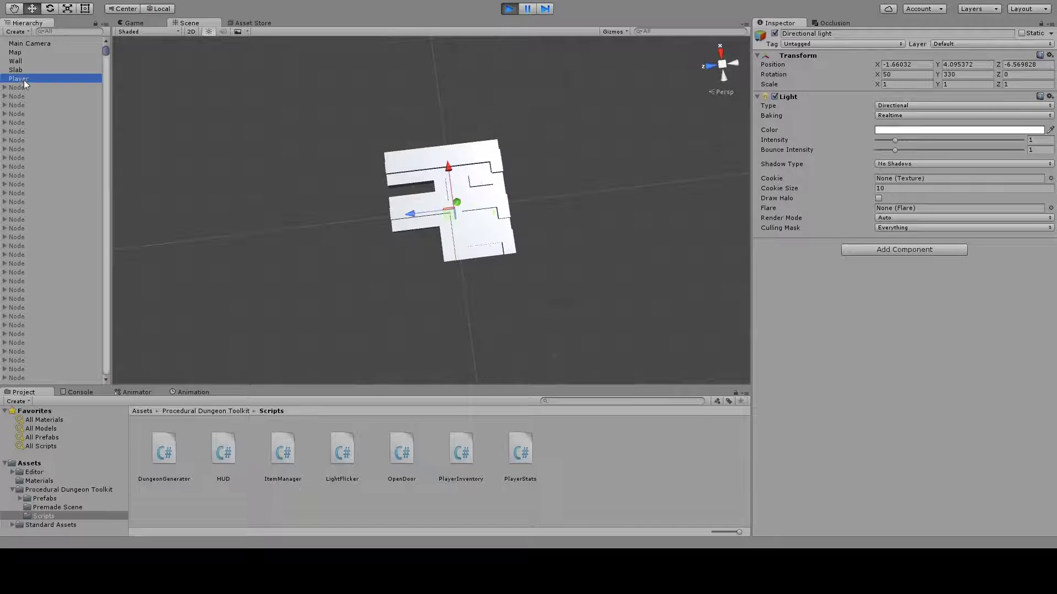
right_drag(402, 229, 504, 205)
key(w)
mouse_move(477, 199)
mouse_down()
mouse_move(415, 175)
mouse_move(438, 224)
mouse_move(539, 253)
mouse_move(583, 190)
mouse_move(600, 124)
mouse_move(579, 106)
mouse_move(484, 134)
mouse_move(462, 200)
mouse_move(597, 275)
mouse_move(671, 258)
mouse_move(623, 150)
mouse_move(628, 113)
mouse_move(590, 79)
mouse_move(495, 178)
mouse_move(481, 305)
mouse_move(388, 322)
mouse_move(512, 433)
mouse_move(685, 424)
mouse_move(679, 322)
mouse_move(594, 232)
mouse_move(529, 96)
mouse_move(426, 64)
mouse_move(354, 100)
mouse_move(359, 148)
mouse_move(429, 94)
mouse_move(483, 99)
mouse_move(500, 119)
mouse_move(486, 212)
mouse_move(522, 234)
mouse_move(487, 181)
mouse_up()
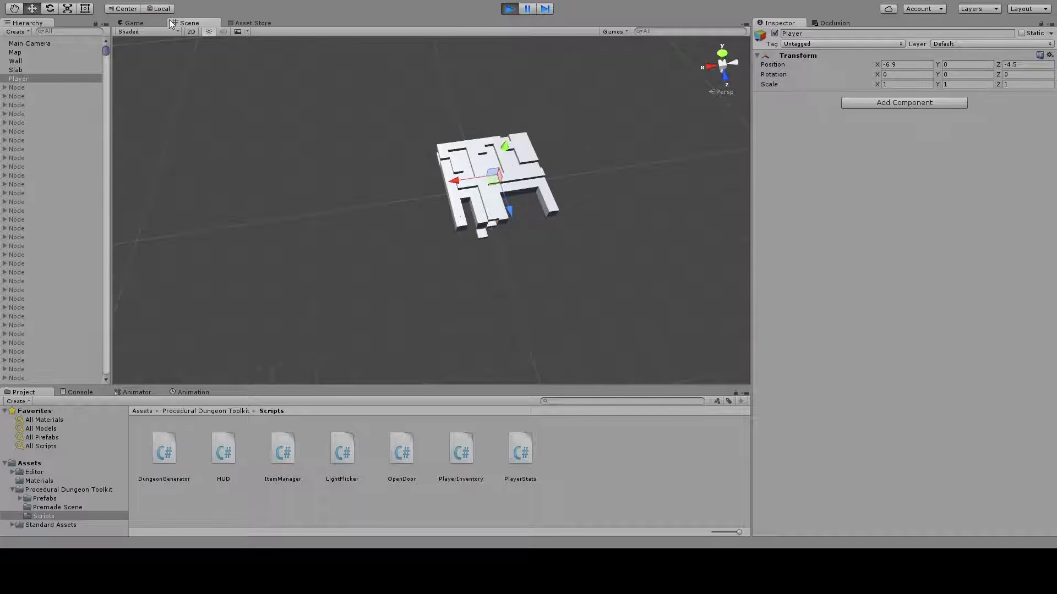
alt+drag(319, 193, 354, 184)
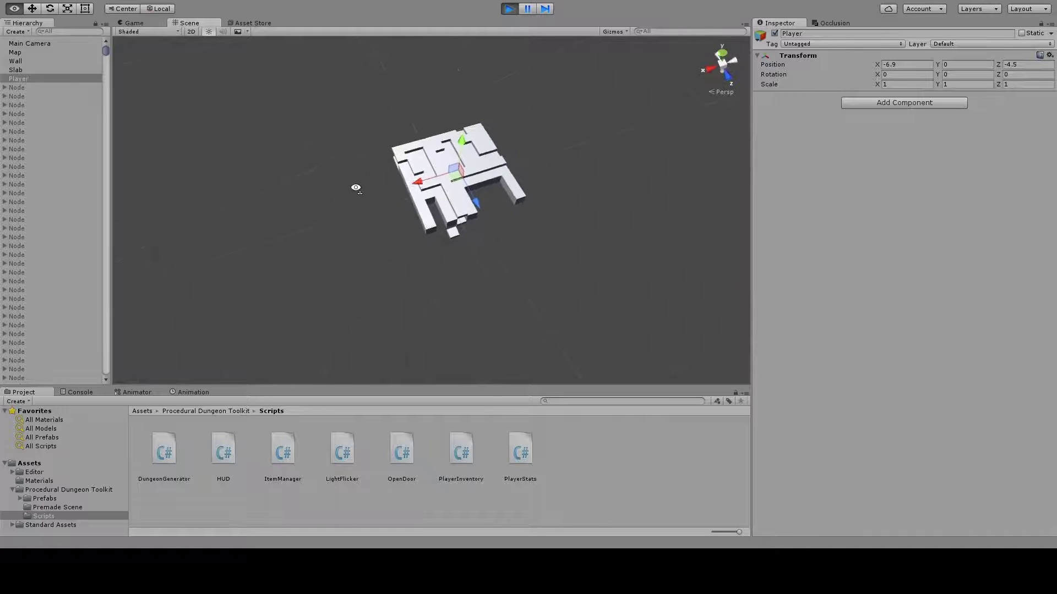
Step: Raise Map's Buffer Size to 33, then lower it to regenerate the dungeon
click(24, 52)
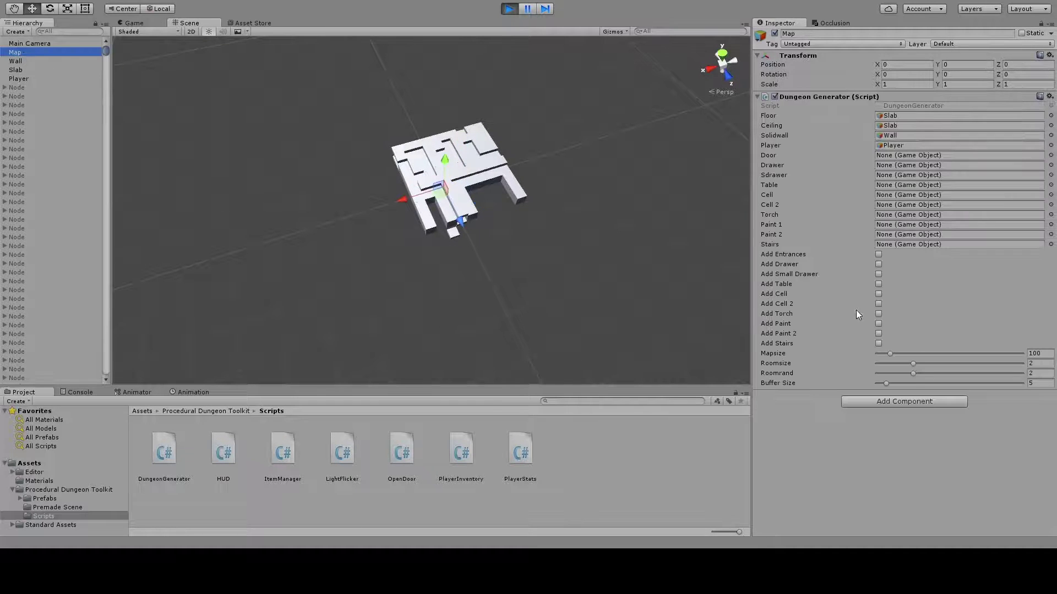
drag(886, 383, 974, 383)
alt+drag(572, 209, 649, 196)
alt+scroll(653, 180, down, 5)
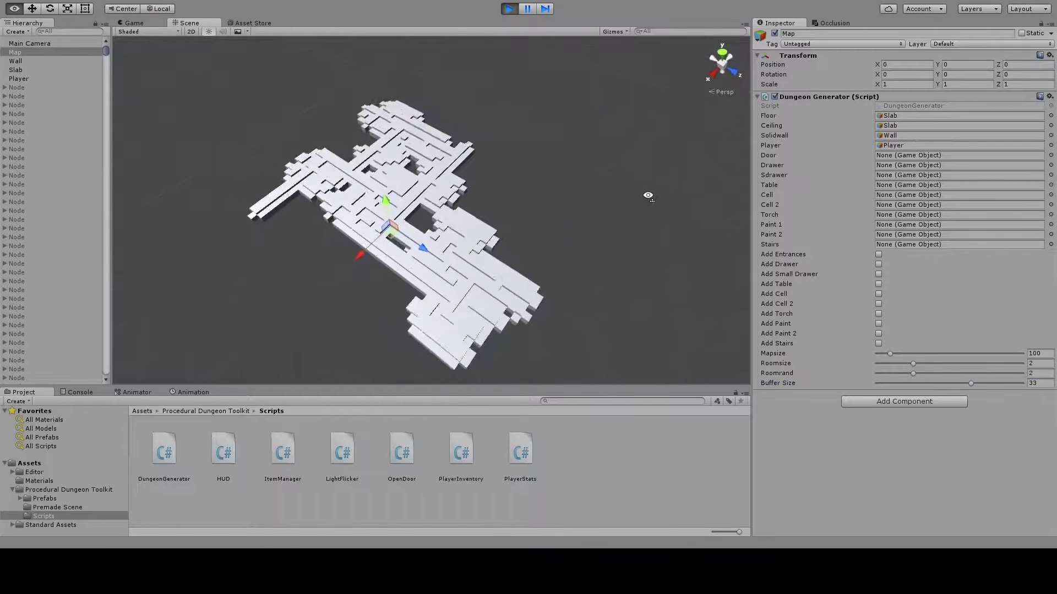
mouse_move(396, 211)
mouse_down()
mouse_move(413, 197)
mouse_move(337, 123)
mouse_move(368, 175)
mouse_move(434, 181)
mouse_move(392, 216)
mouse_up()
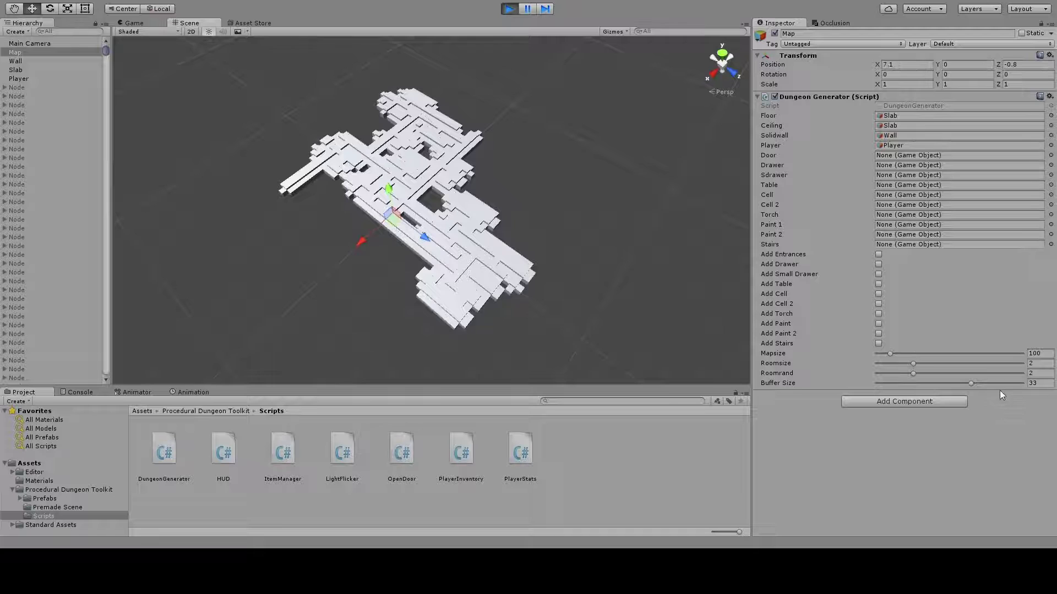
mouse_move(972, 384)
mouse_down()
mouse_move(870, 392)
mouse_move(1001, 388)
mouse_move(906, 394)
mouse_move(957, 393)
mouse_up()
Step: Fly the view over to the Wall cube and select it
key(w)
key(d)
right_drag(584, 221, 461, 226)
alt+drag(461, 226, 328, 180)
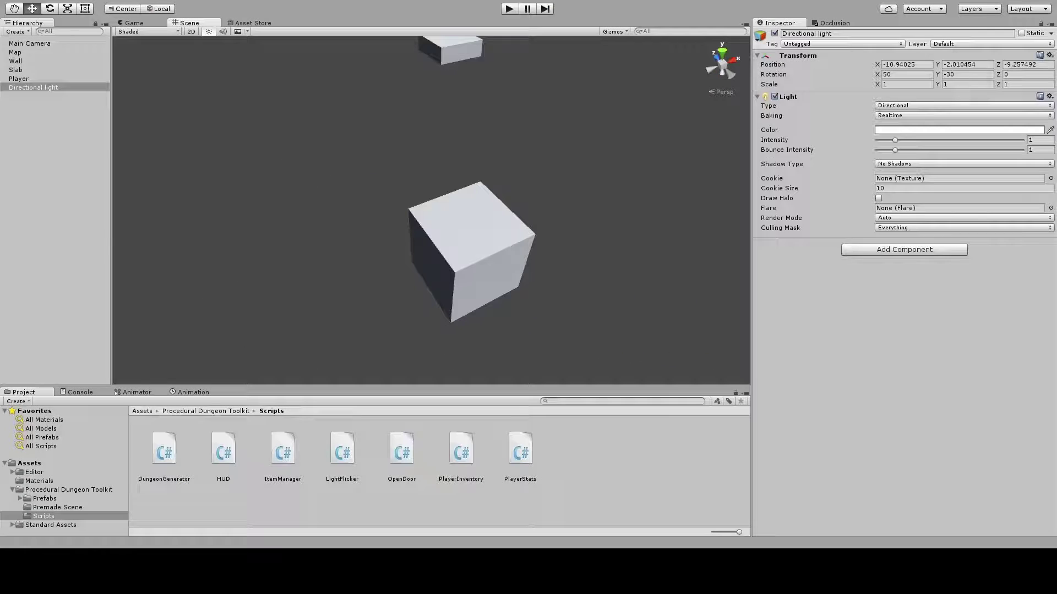
click(17, 205)
right_drag(460, 316, 274, 264)
key(w)
alt+drag(273, 264, 389, 262)
click(462, 268)
alt+drag(463, 269, 384, 259)
alt+drag(418, 211, 337, 198)
Step: Create an empty child GameObject under Wall and frame it in the view
click(44, 71)
click(22, 61)
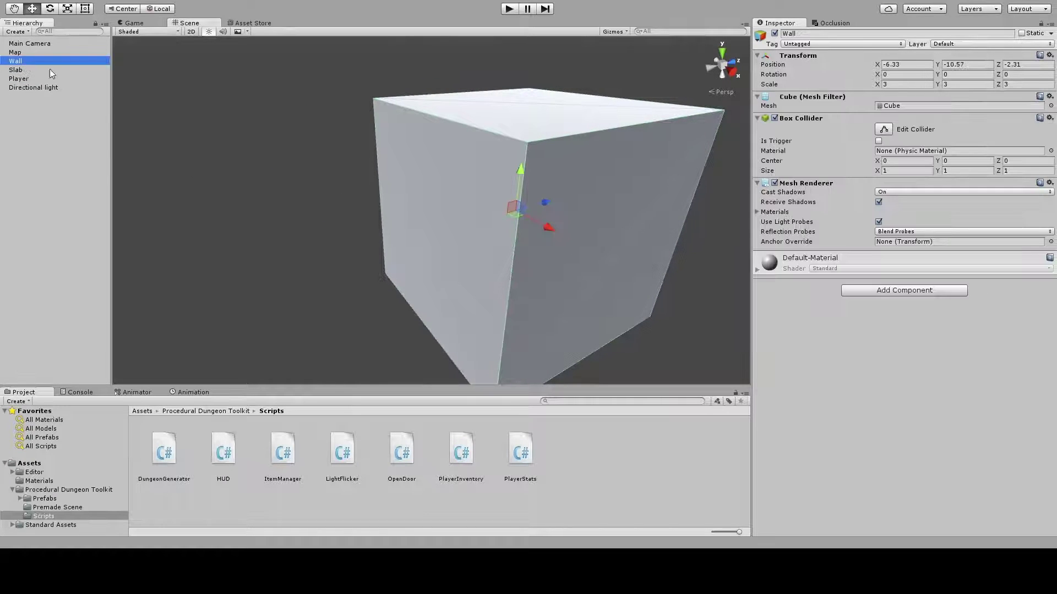
key(alt+shift+n)
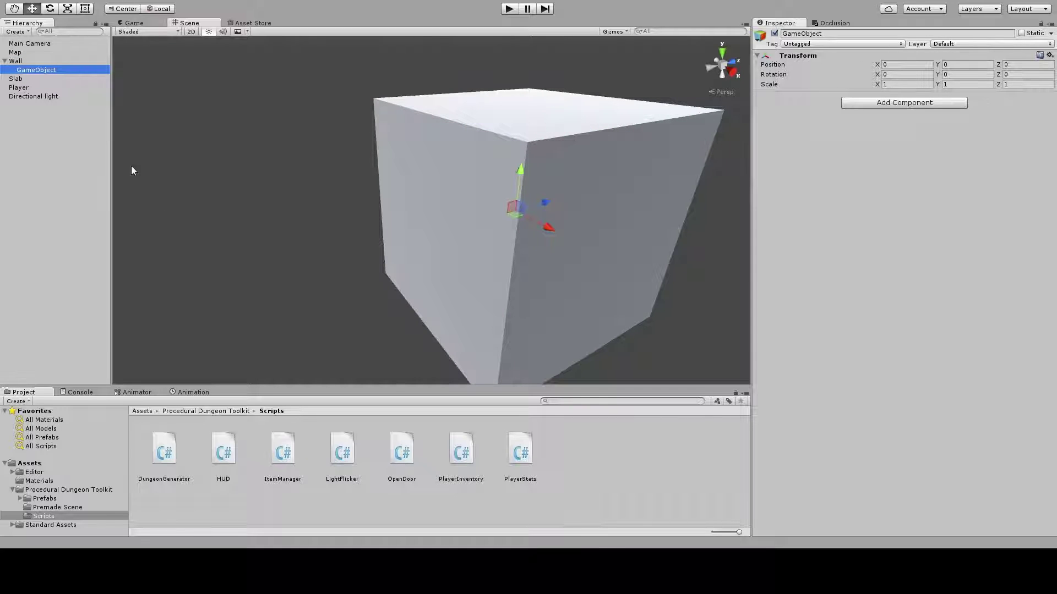
click(33, 70)
click(46, 88)
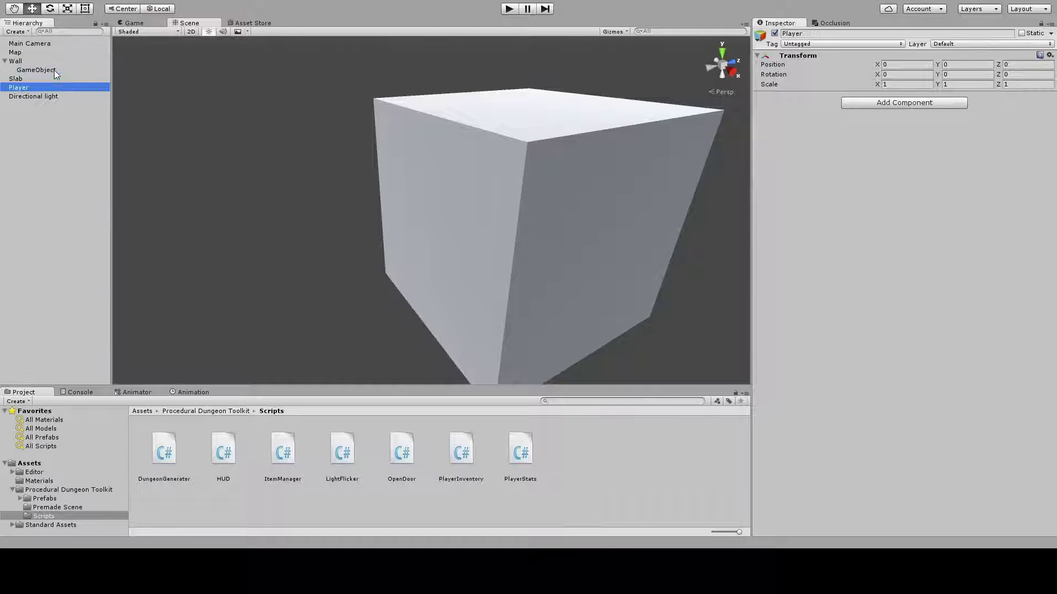
click(50, 70)
key(f)
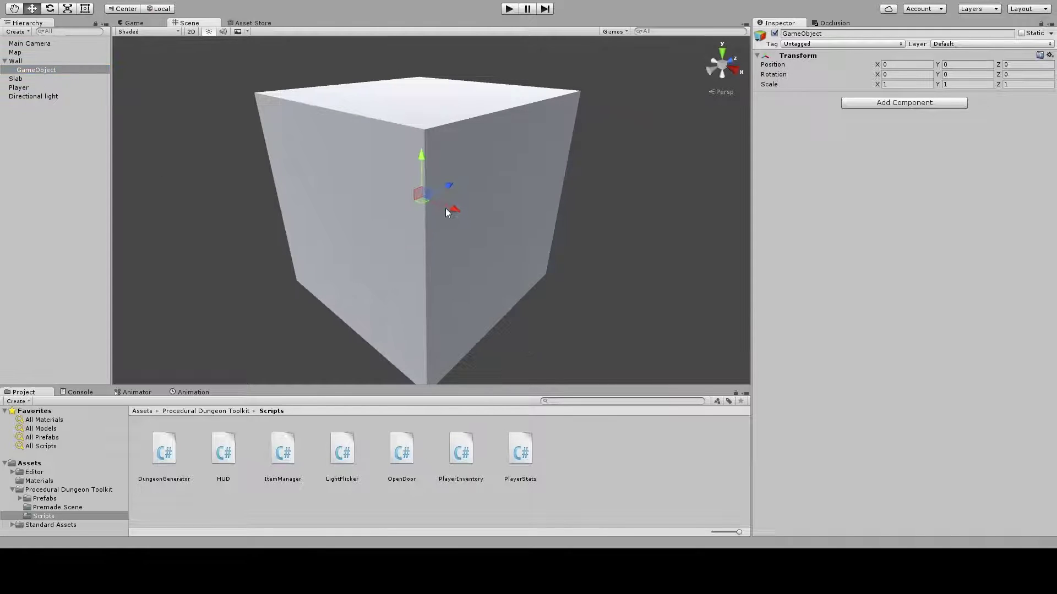
Step: Place the new GameObject on the cube's top at 0.016, 0.506, -0.005
mouse_move(446, 212)
mouse_down()
mouse_move(587, 259)
mouse_move(618, 255)
mouse_move(494, 226)
mouse_move(481, 213)
mouse_move(511, 212)
mouse_move(444, 207)
mouse_up()
right_drag(444, 206, 462, 220)
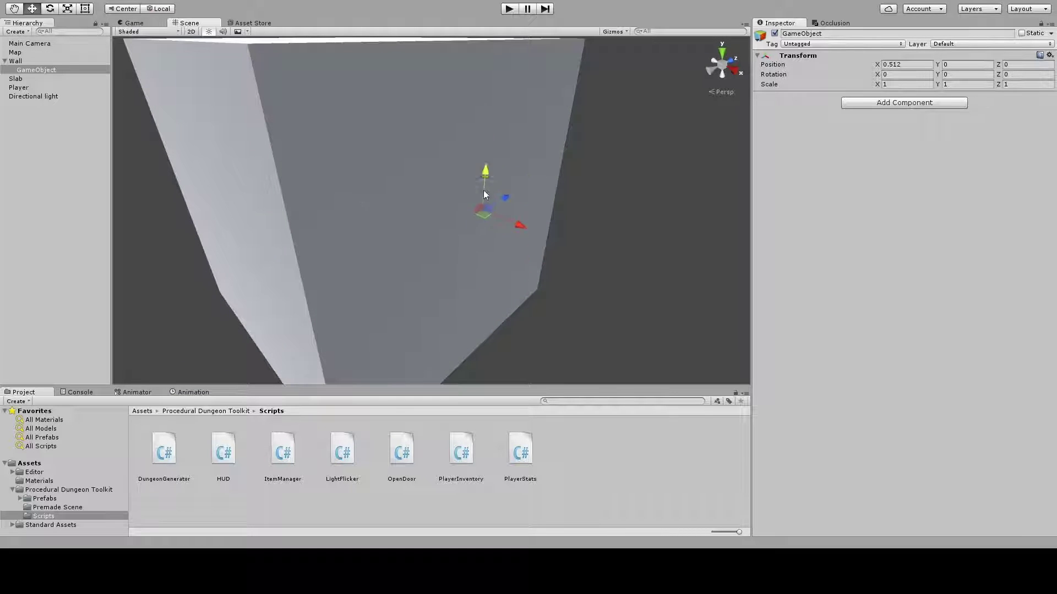
alt+drag(492, 137, 549, 240)
drag(448, 257, 132, 117)
drag(411, 212, 556, 195)
drag(485, 192, 307, 259)
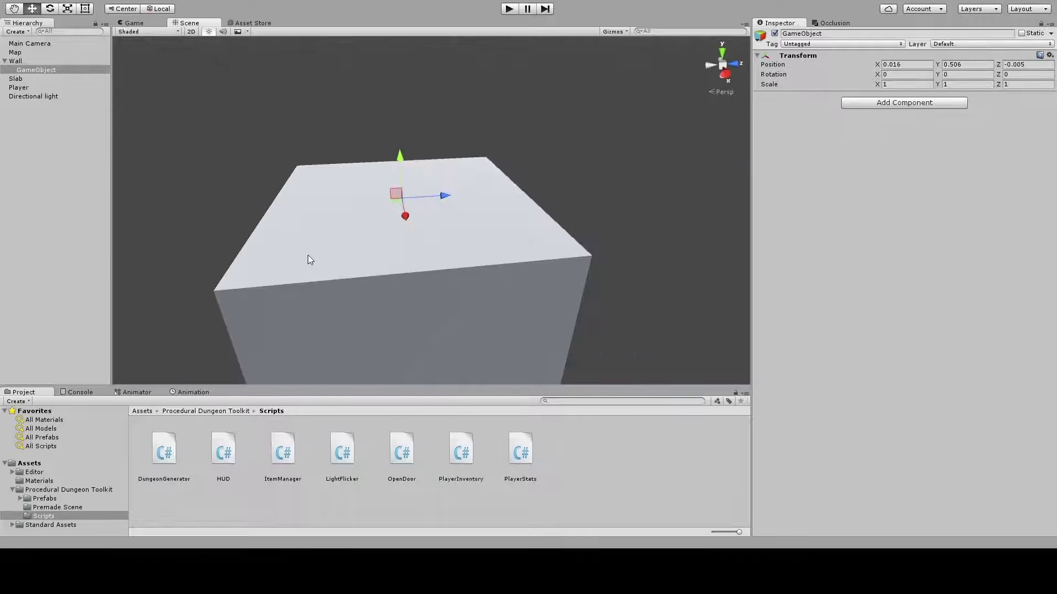
alt+drag(314, 206, 413, 212)
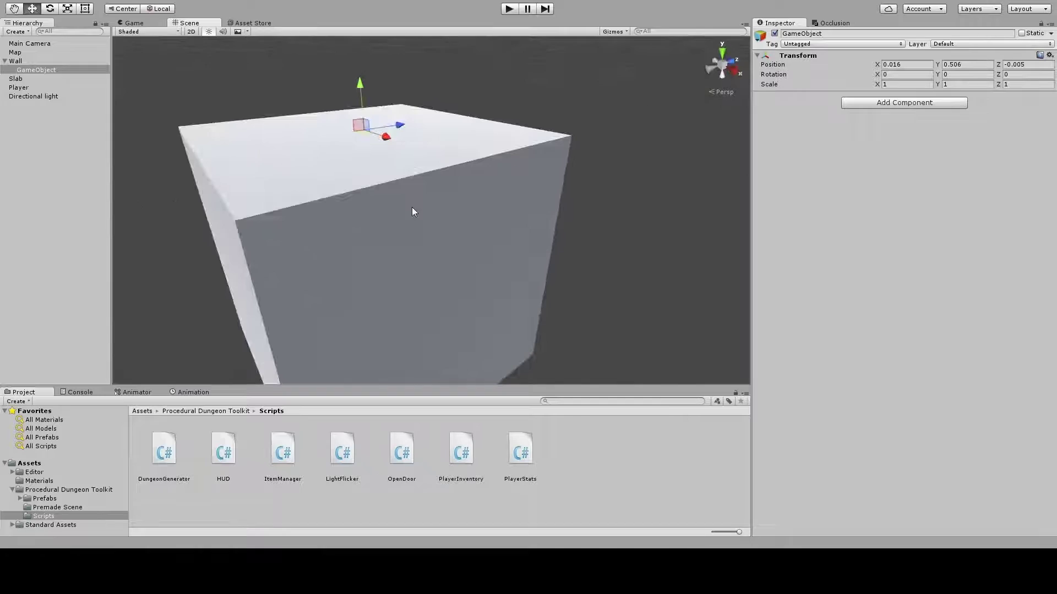
Step: Attach the ItemManager script to Wall's child GameObject
click(398, 229)
double_click(80, 70)
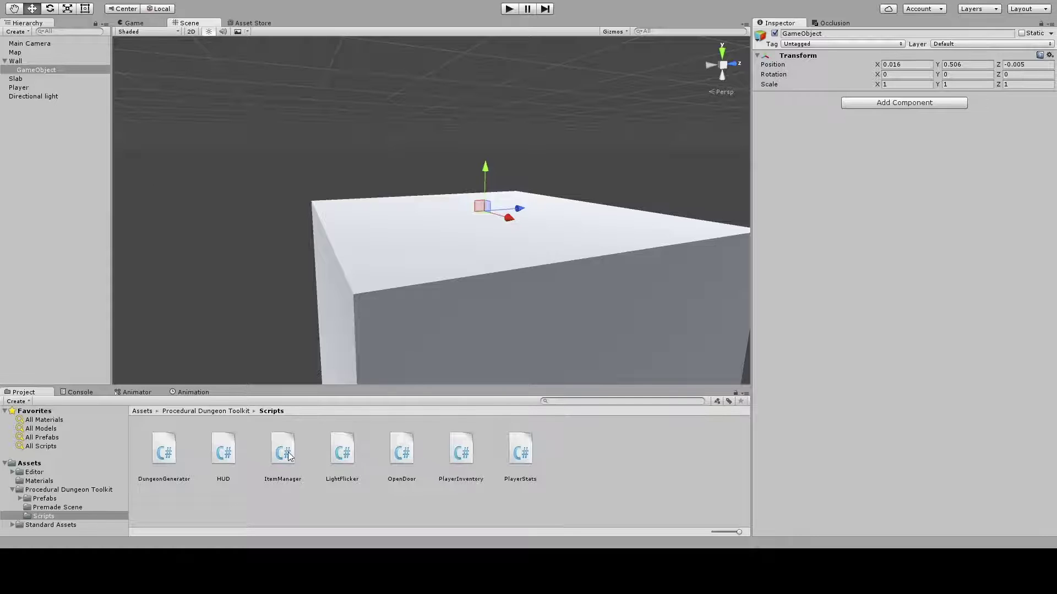
drag(288, 456, 42, 71)
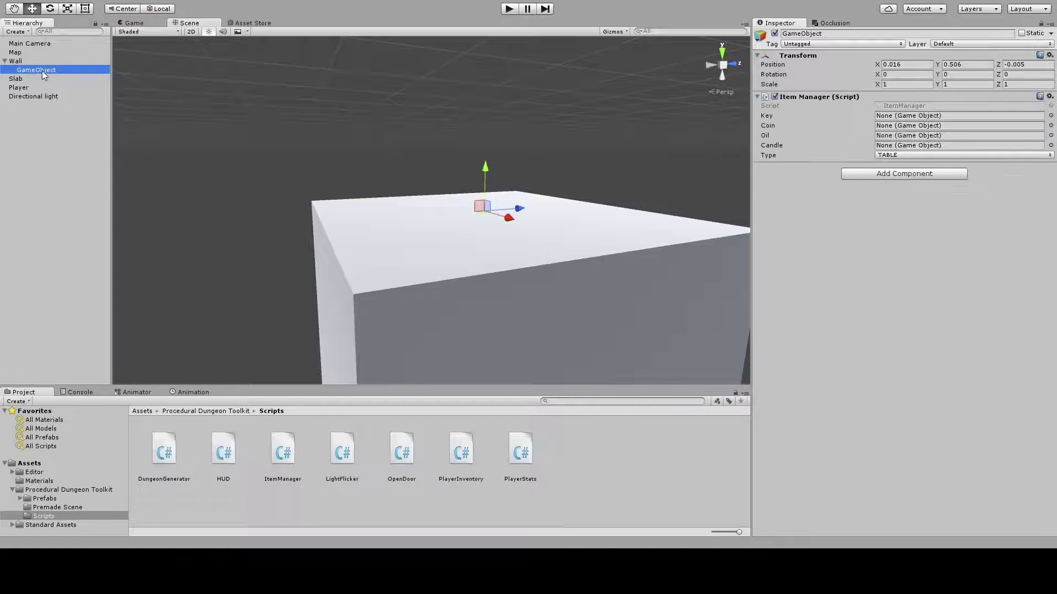
mouse_move(585, 263)
right_down()
mouse_move(602, 259)
mouse_move(596, 251)
right_up()
key(w)
key(s)
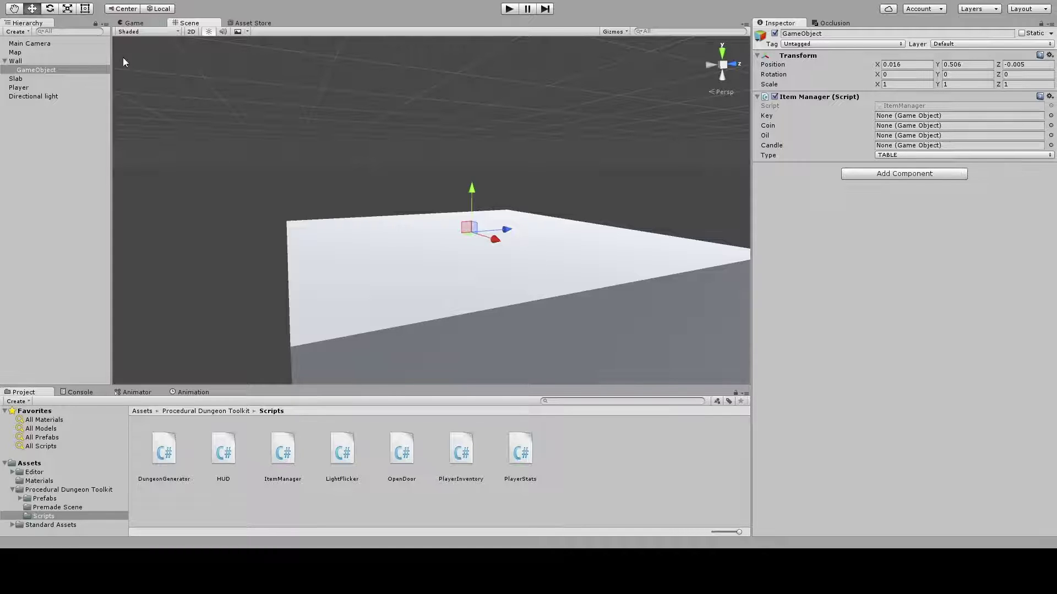
Step: Compare Map's settings with the child's Item Manager, whose type is TABLE
click(60, 52)
click(35, 68)
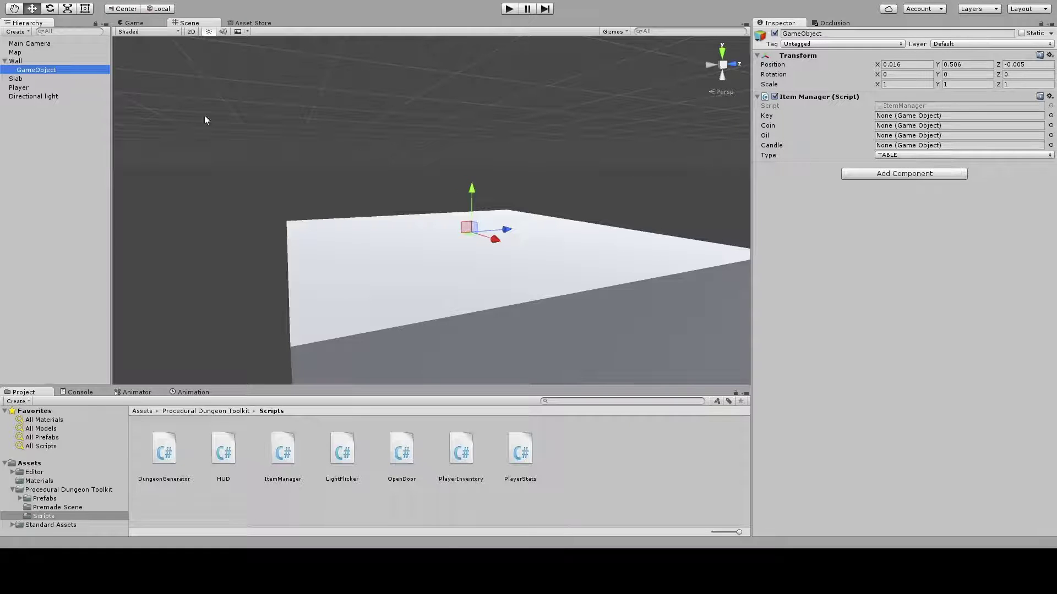
click(17, 52)
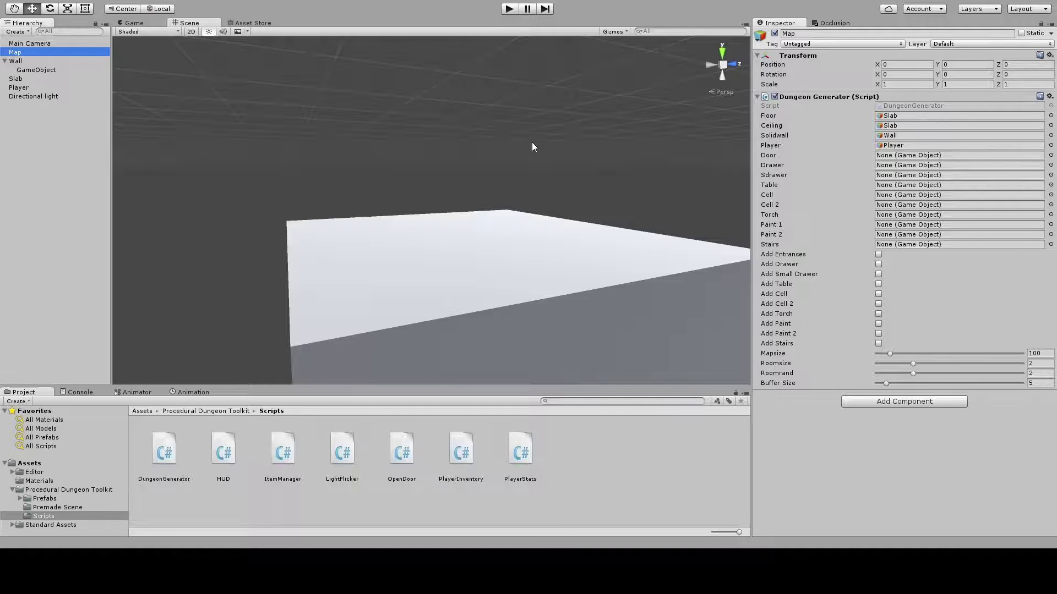
click(35, 70)
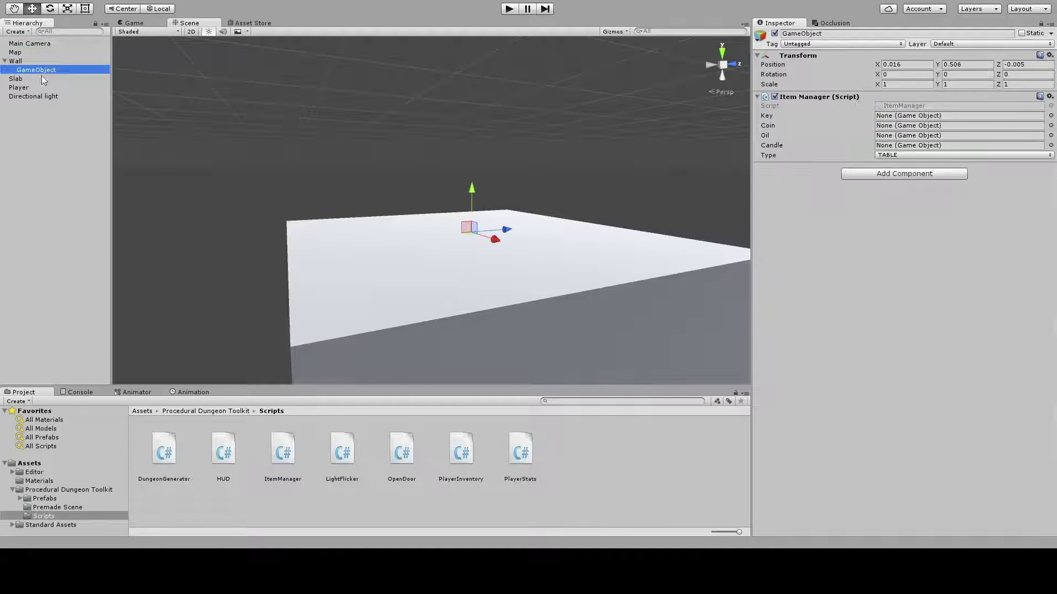
mouse_move(409, 196)
alt+mouse_down()
mouse_move(392, 172)
mouse_move(625, 188)
mouse_move(424, 207)
alt+mouse_up()
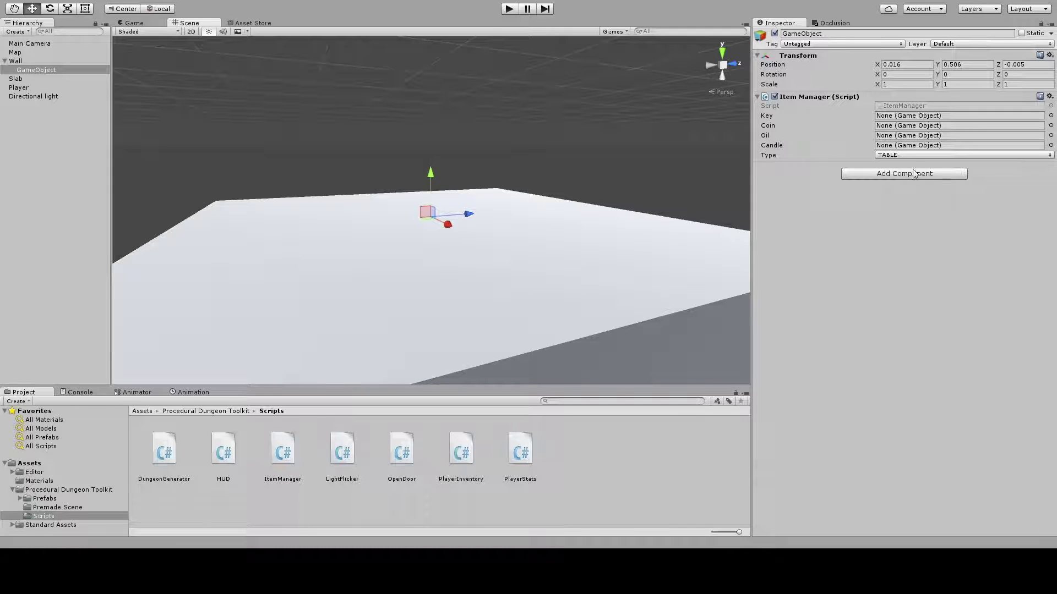
Step: Move the GameObject to X 0.502 and Y 0.016
key(a)
right_drag(509, 208, 805, 144)
alt+drag(805, 144, 698, 205)
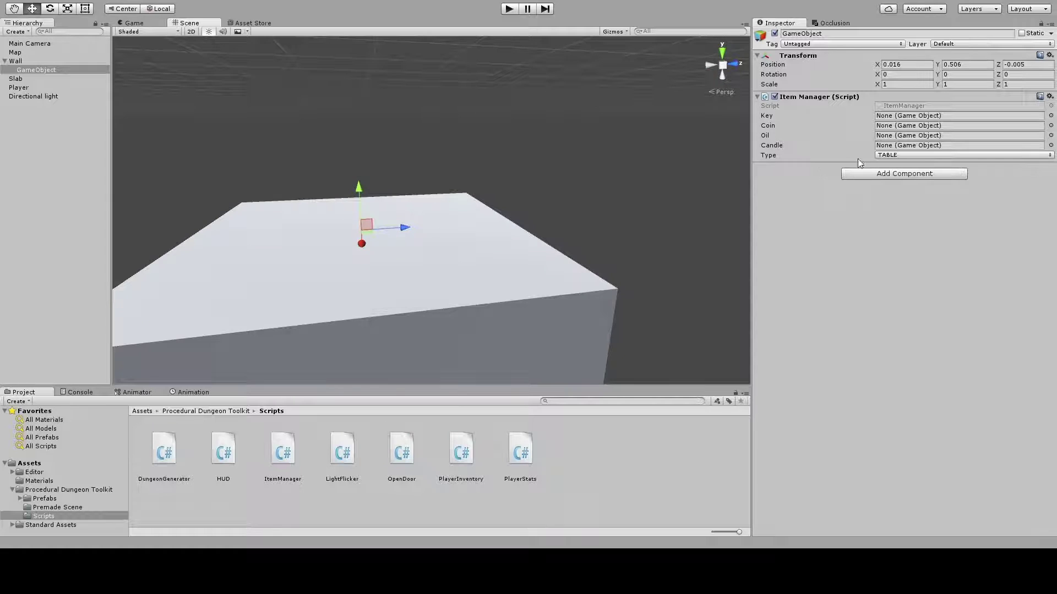
alt+drag(752, 167, 822, 242)
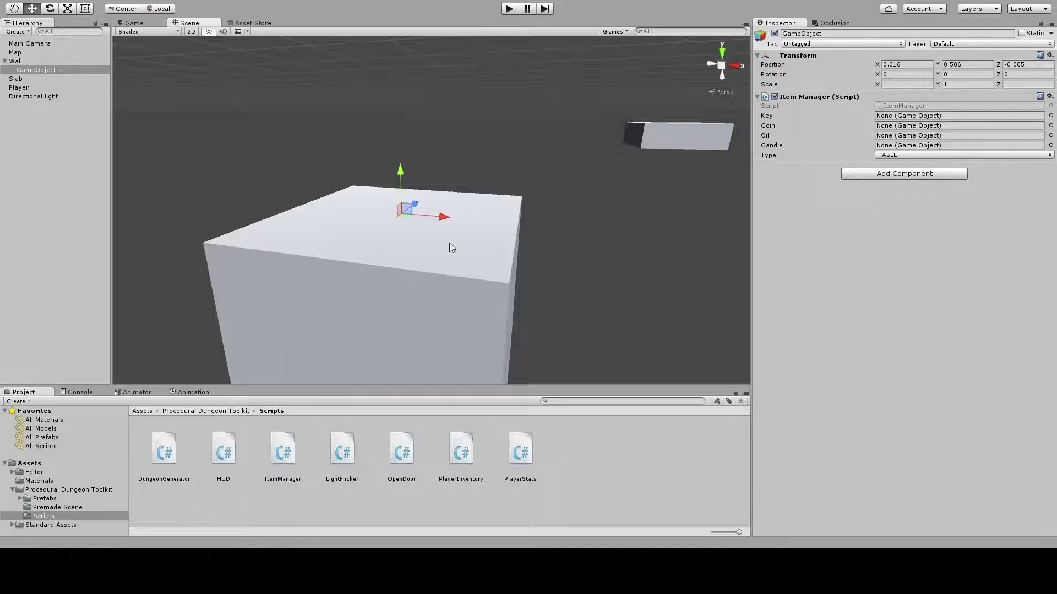
drag(439, 219, 511, 304)
drag(406, 209, 353, 207)
alt+drag(355, 282, 190, 217)
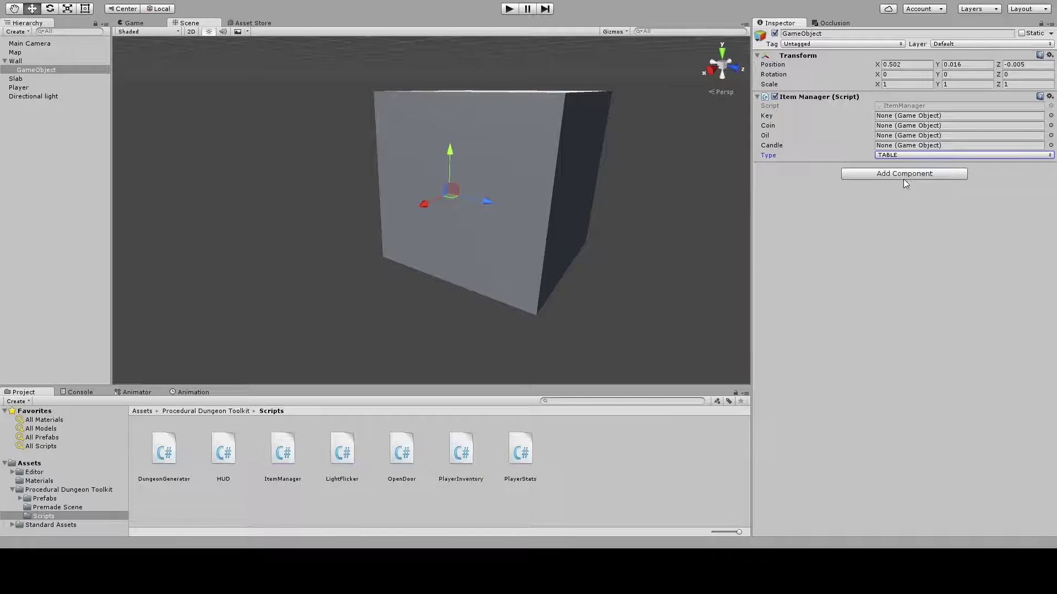
Step: Change the Item Manager type from TABLE to DRAWER
click(913, 157)
click(913, 177)
alt+drag(490, 234, 688, 283)
alt+drag(715, 231, 683, 134)
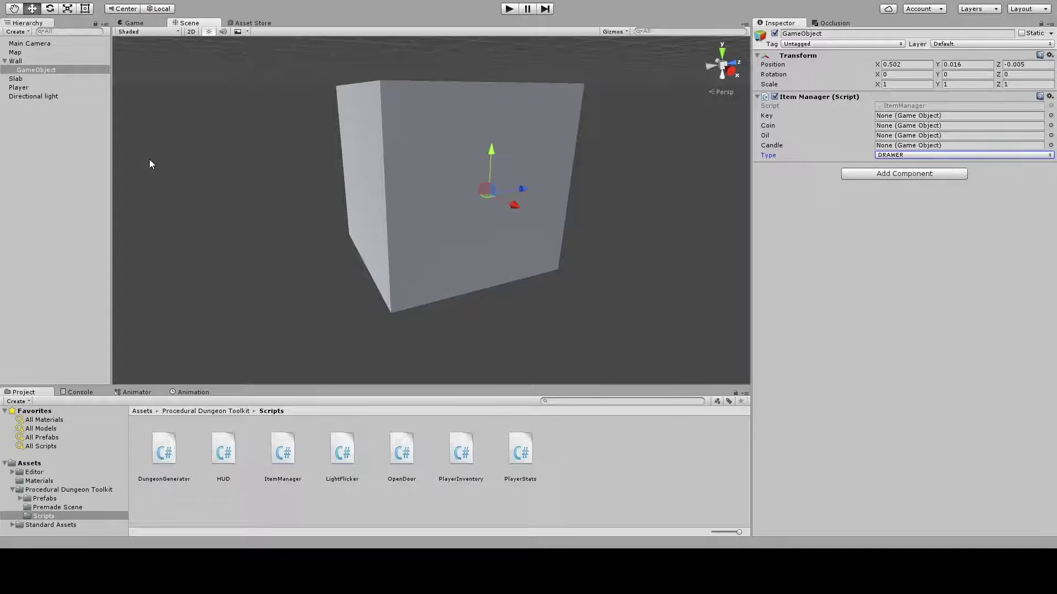
right_drag(251, 154, 401, 146)
key(w)
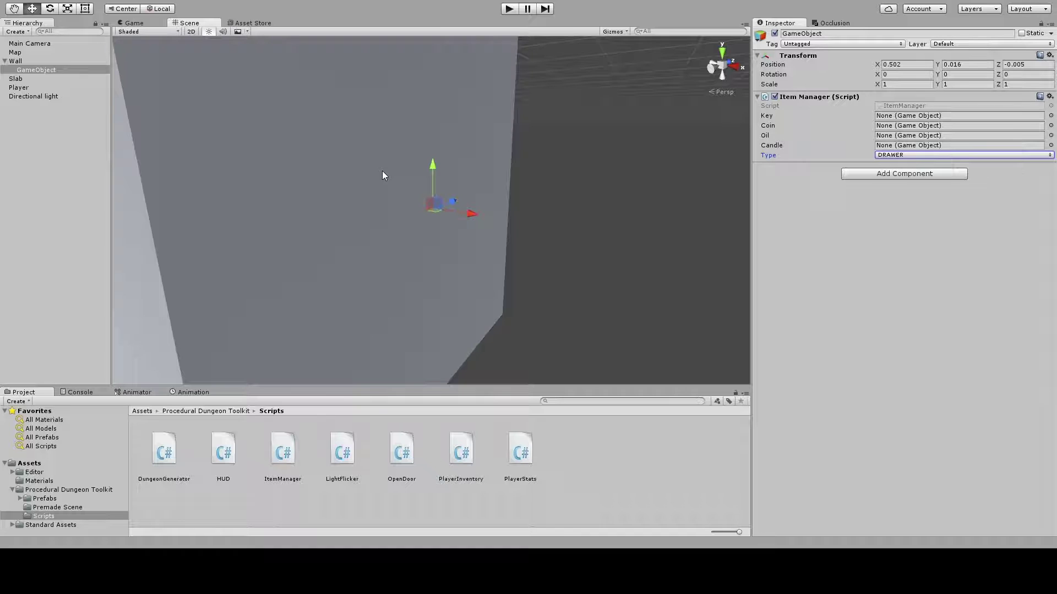
key(d)
right_drag(382, 171, 420, 160)
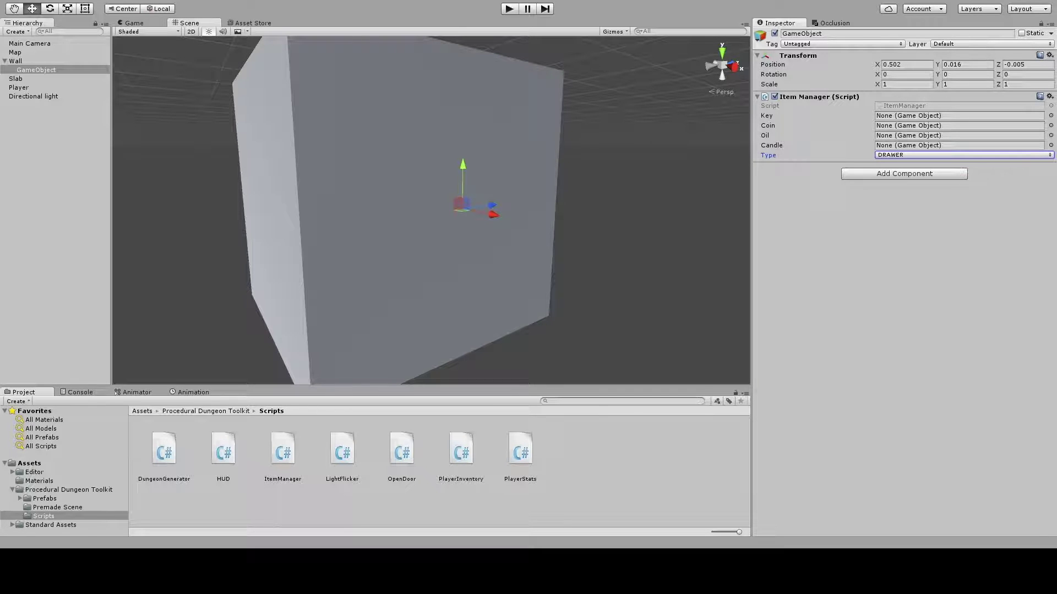
Step: Add a trigger Box Collider to the GameObject, sized 0.15 × 0.16 × 0.23
click(861, 225)
key(s)
right_drag(651, 254, 664, 257)
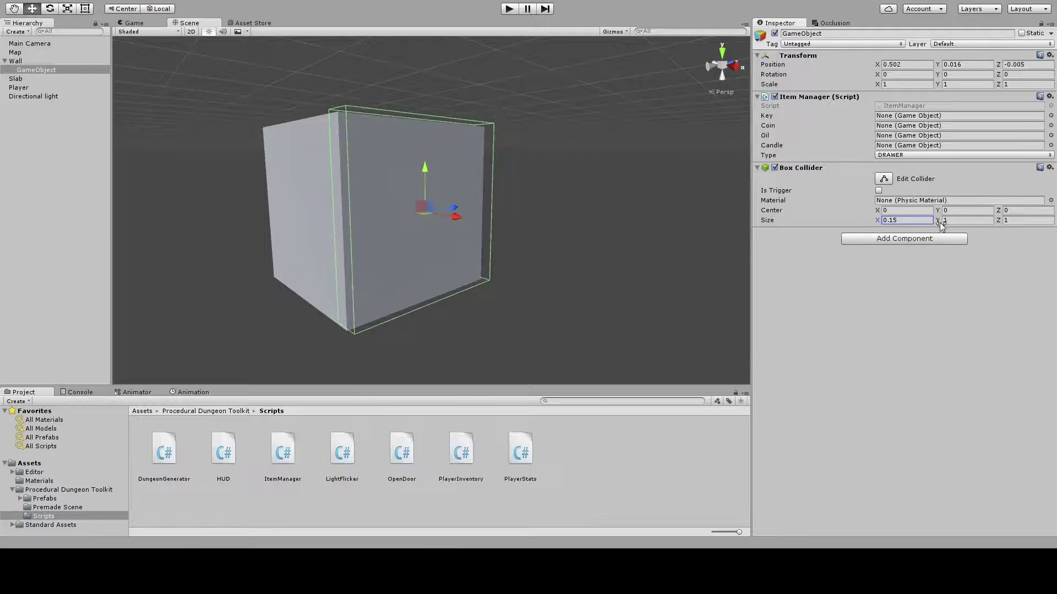
drag(926, 225, 922, 227)
drag(999, 218, 993, 222)
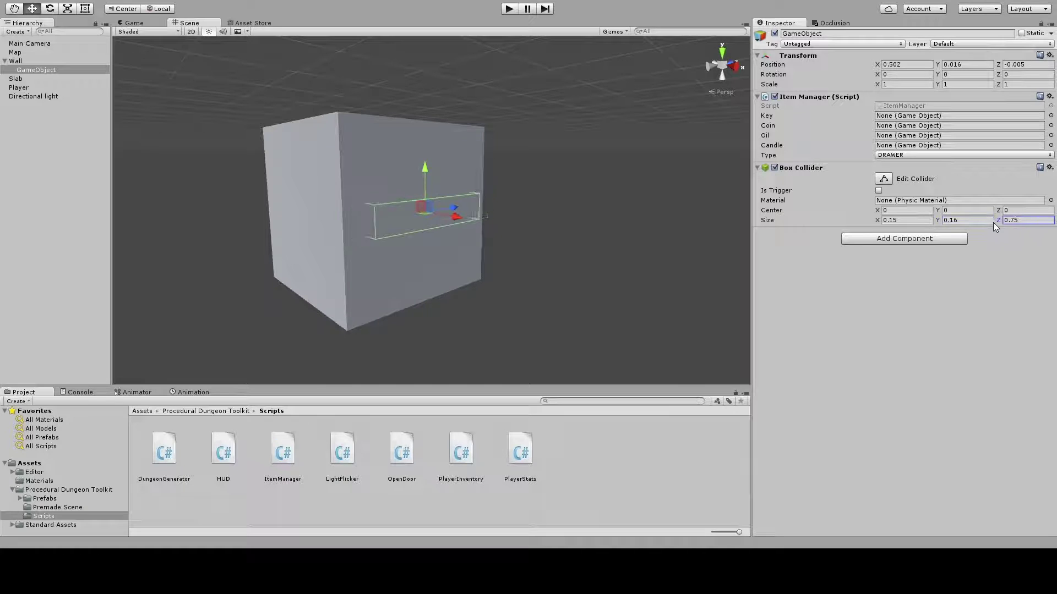
Step: Orbit in close to inspect the small collider box on the wall cube
right_drag(556, 218, 512, 249)
key(w)
key(s)
alt+drag(512, 250, 536, 262)
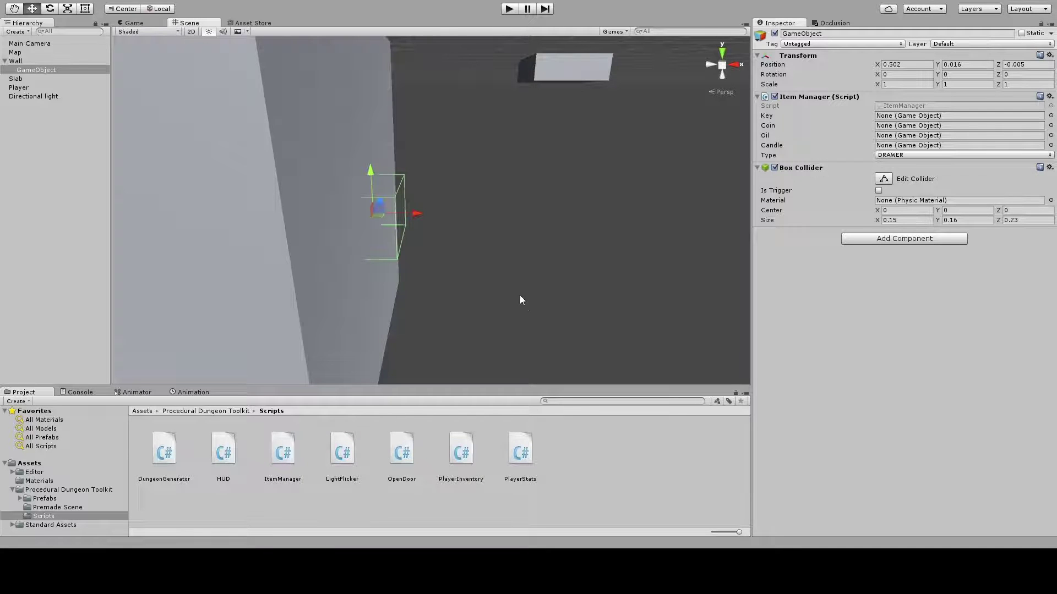
alt+drag(461, 285, 406, 289)
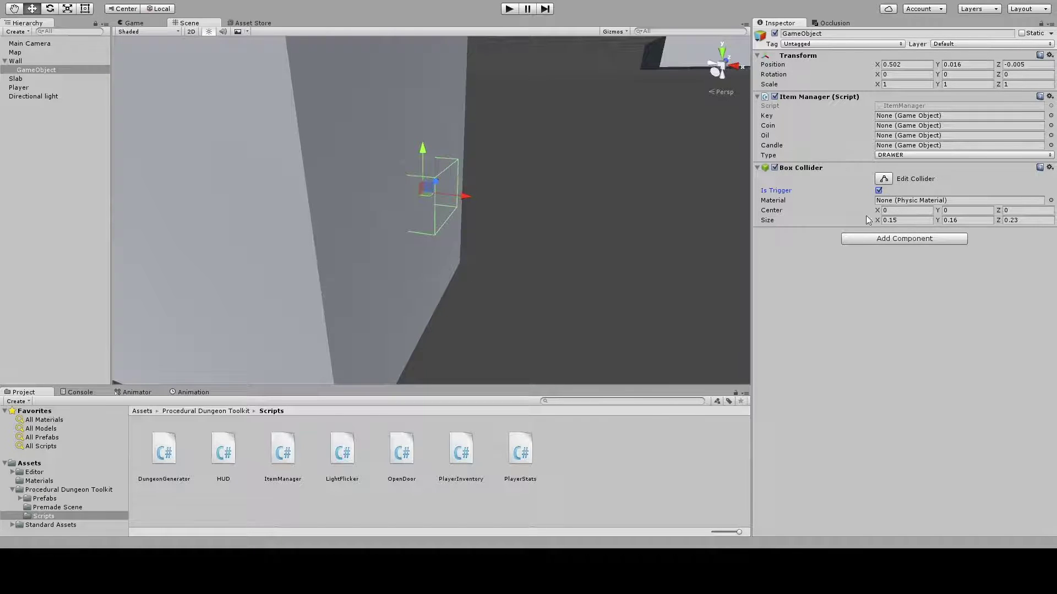
alt+drag(732, 187, 566, 227)
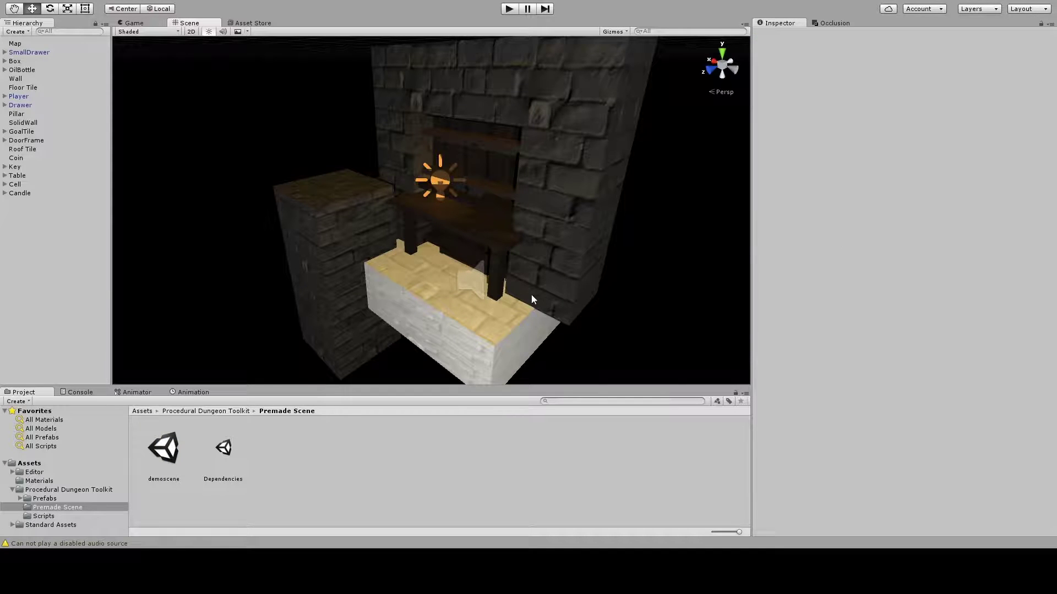
Step: Frame the SolidWall cube in the demo scene and move it along Z to 37.3
alt+drag(532, 299, 384, 297)
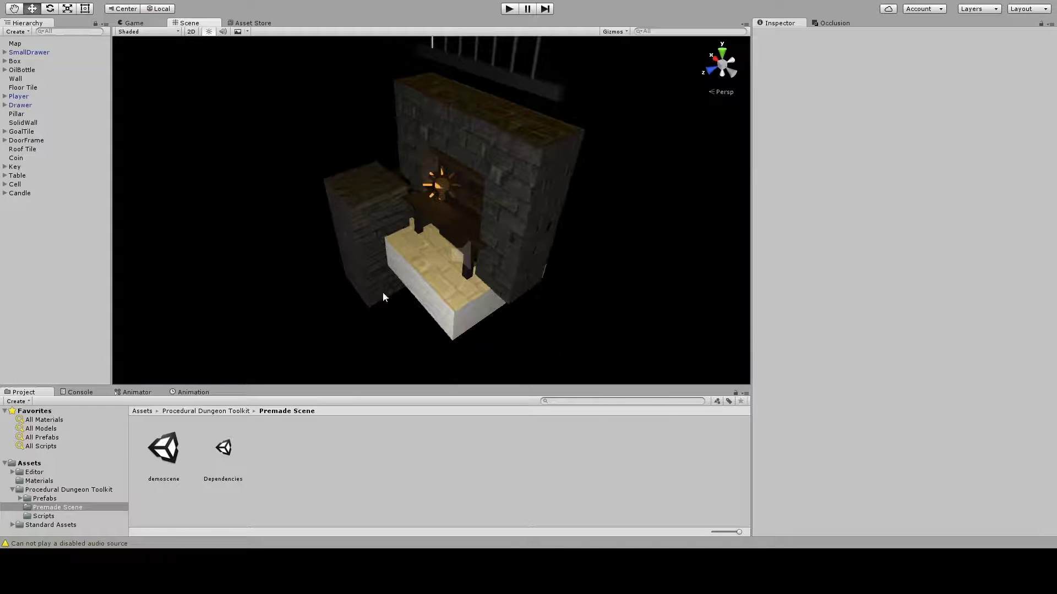
click(23, 123)
key(f)
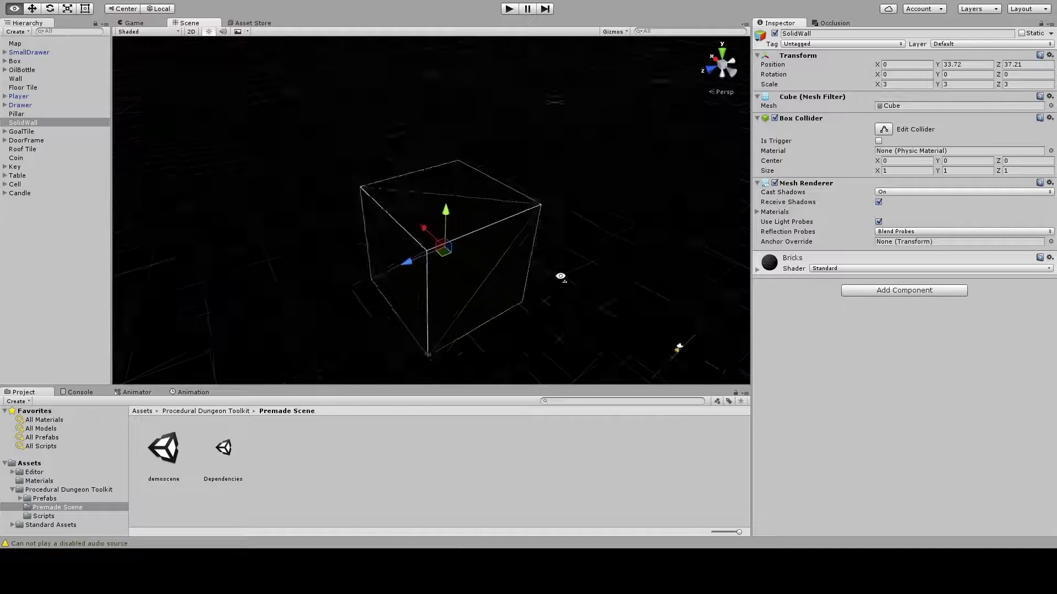
alt+drag(677, 346, 328, 292)
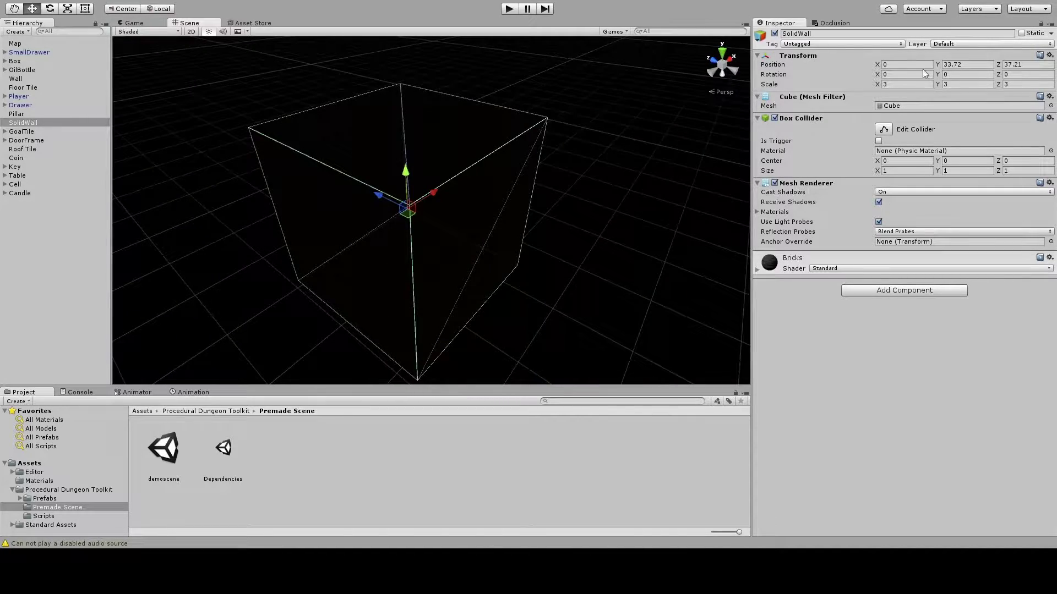
alt+drag(673, 175, 295, 202)
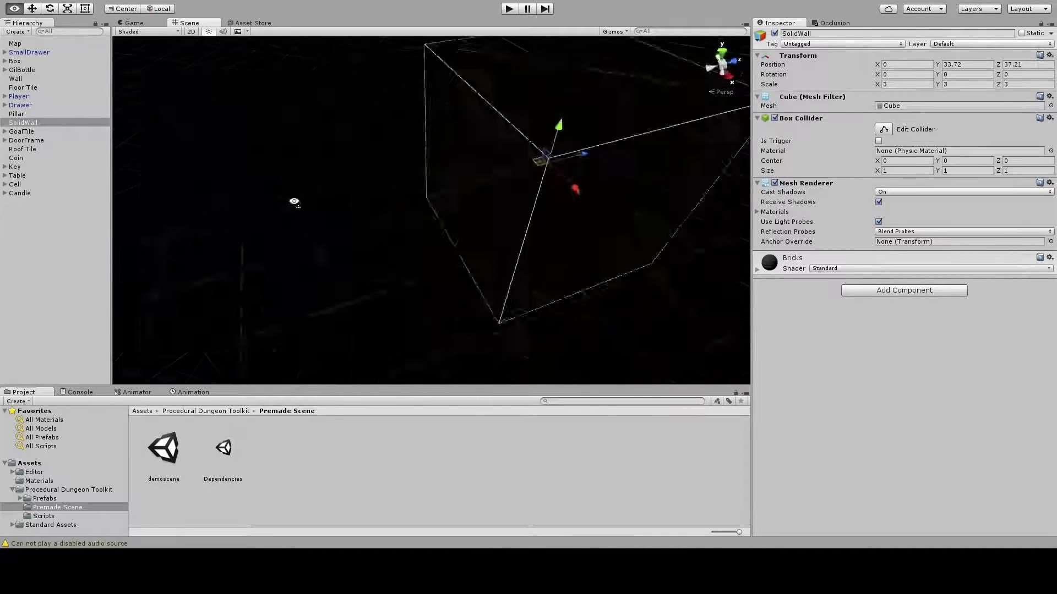
alt+drag(581, 169, 717, 182)
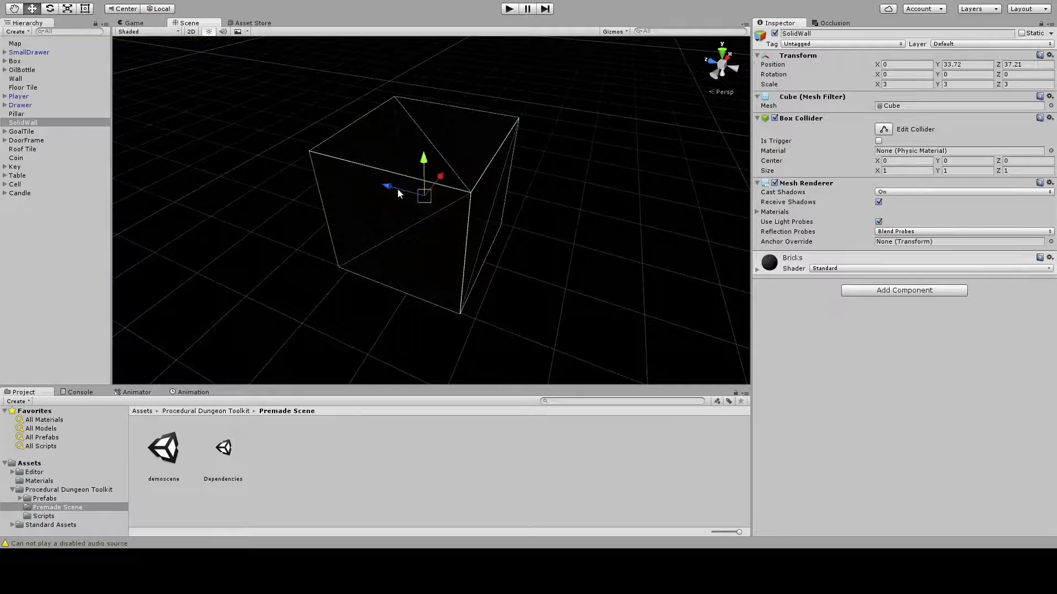
drag(399, 190, 536, 224)
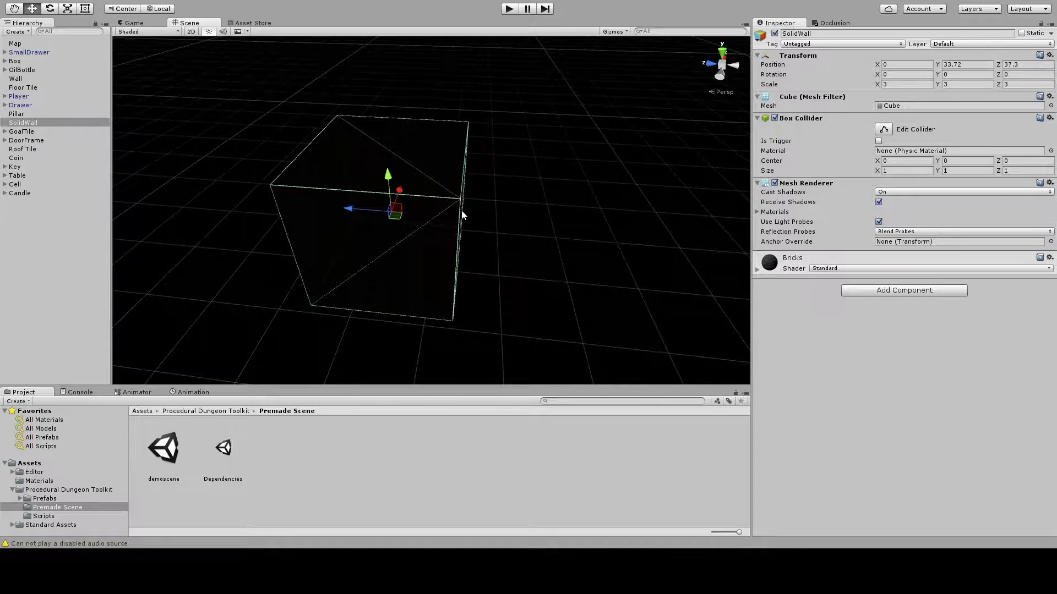
alt+drag(462, 215, 345, 353)
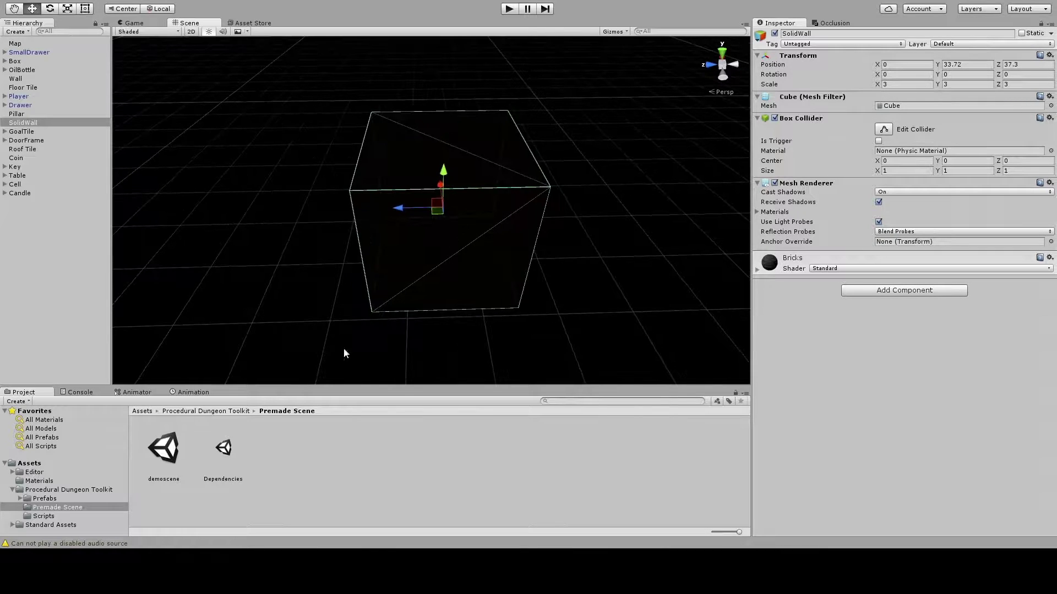
Step: Select both SolidWall copies and move them along X to -2.67
click(36, 124)
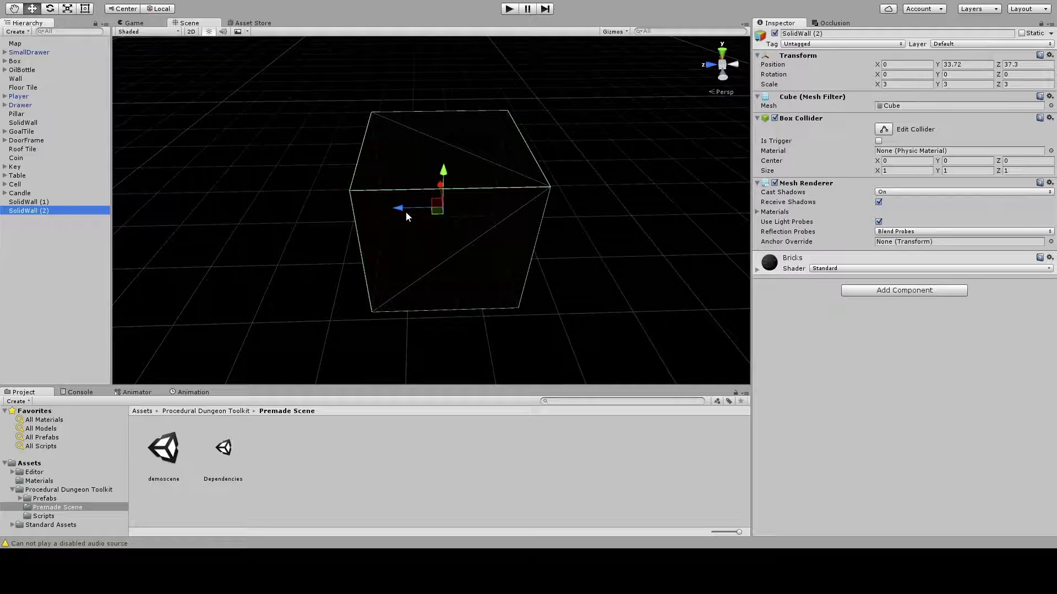
click(499, 226)
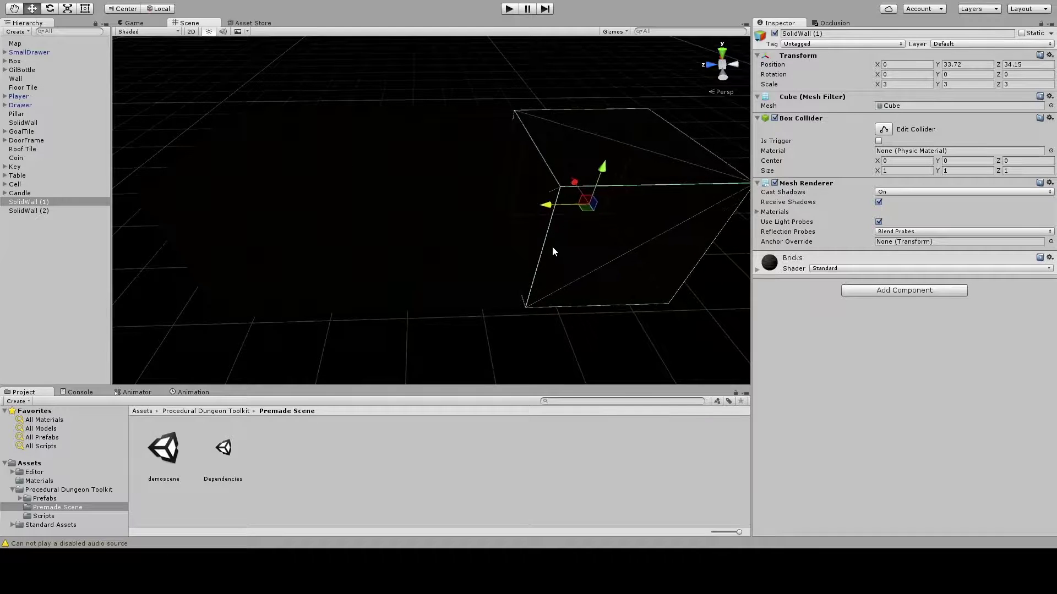
shift+click(247, 197)
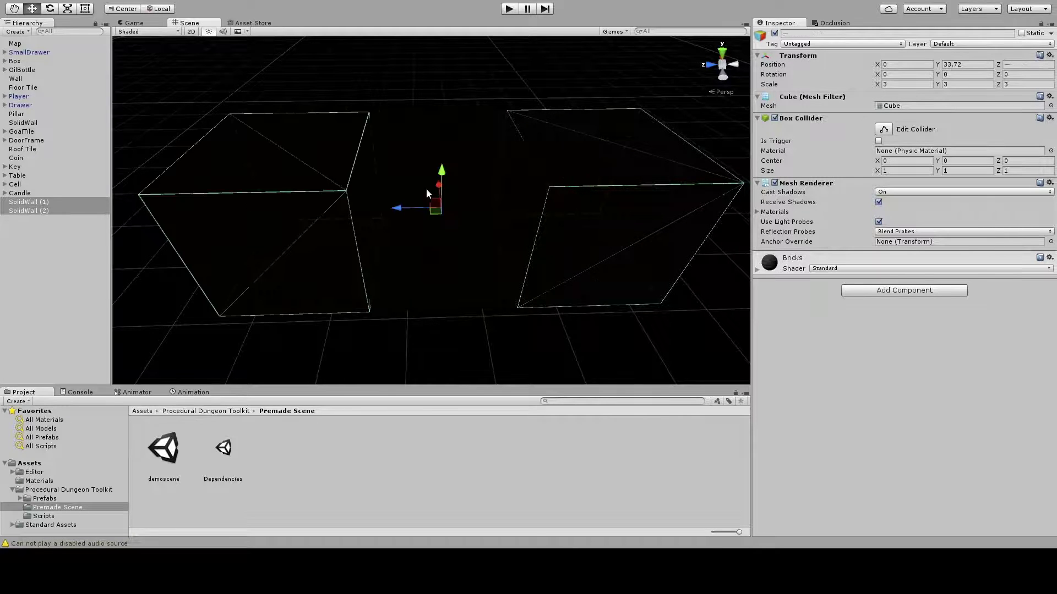
alt+drag(515, 236, 702, 292)
scroll(681, 280, down, 3)
drag(361, 178, 450, 228)
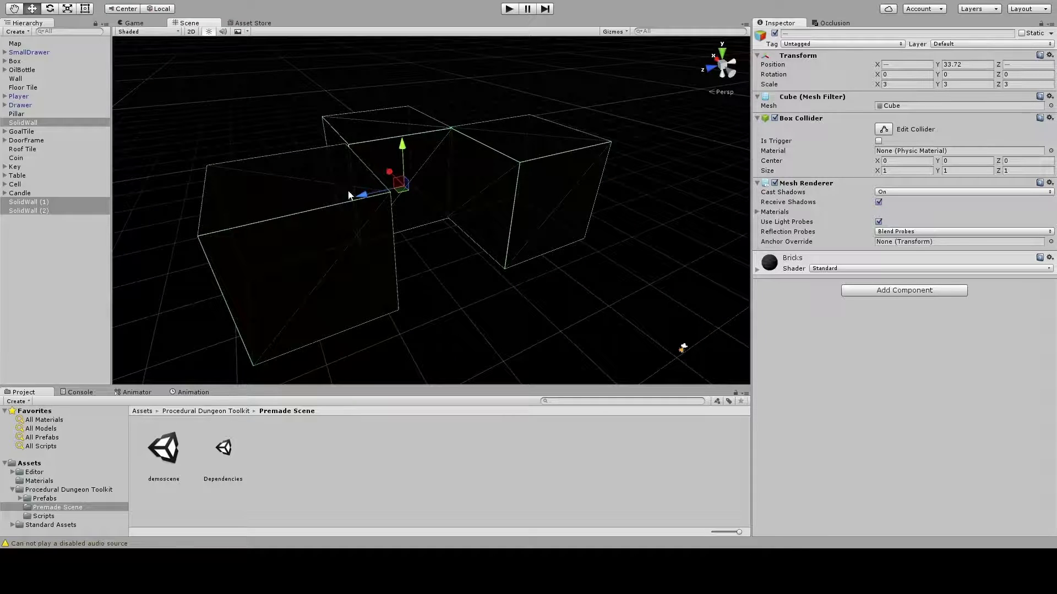
Step: Orbit around the three wall cubes, then fly toward the fireplace and table
right_drag(497, 243, 406, 115)
key(w)
alt+drag(406, 115, 440, 197)
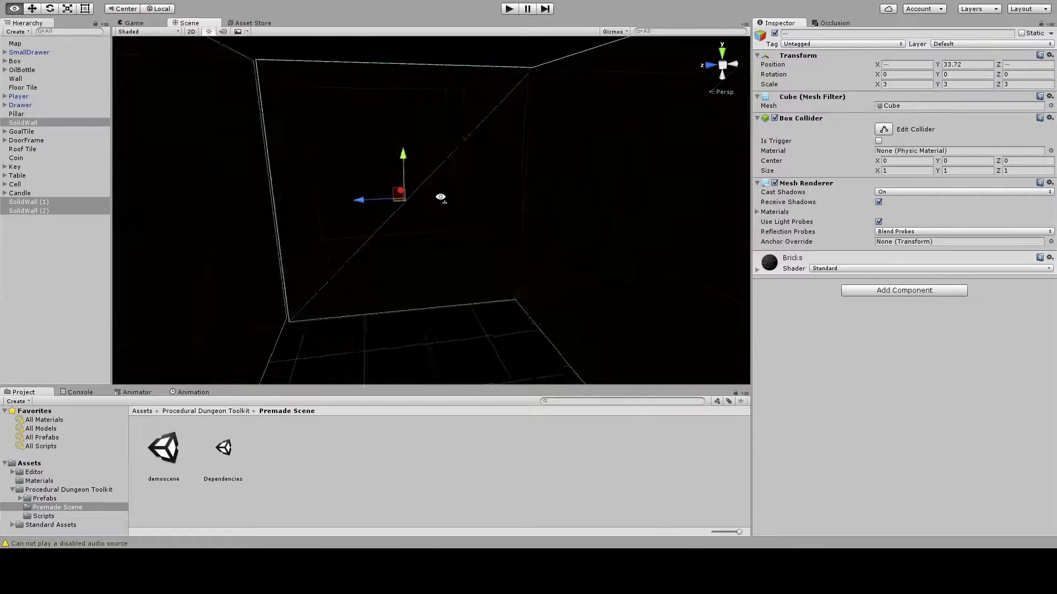
alt+drag(437, 233, 553, 299)
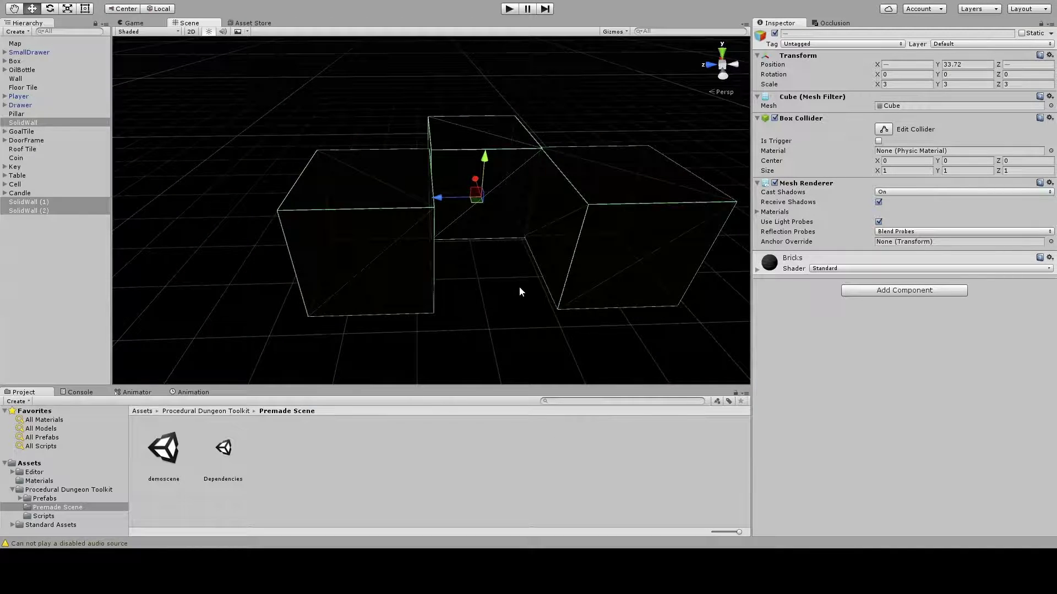
alt+drag(454, 251, 375, 258)
alt+drag(553, 287, 582, 353)
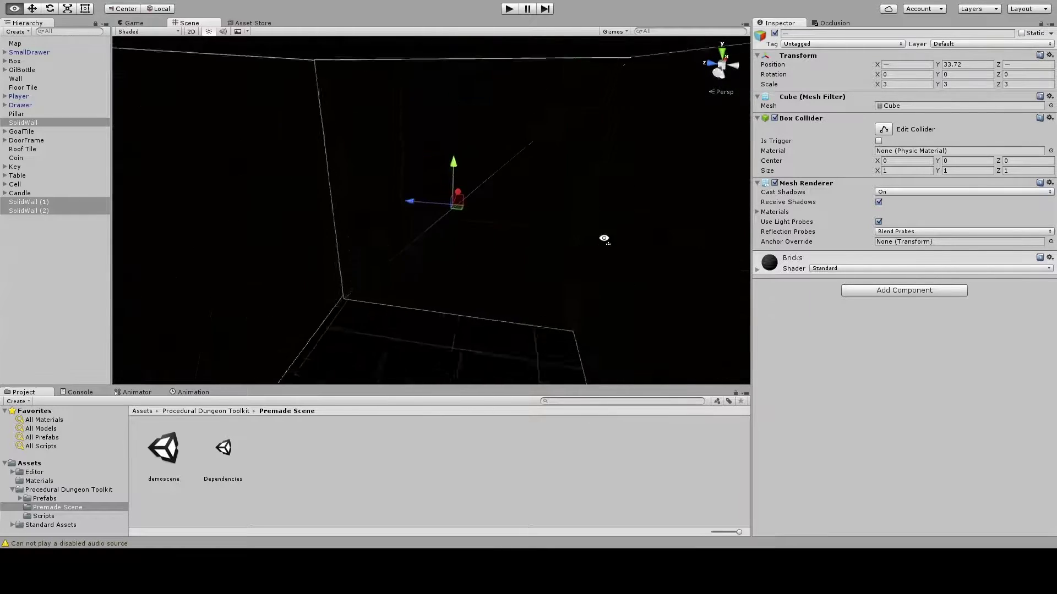
alt+drag(645, 238, 639, 212)
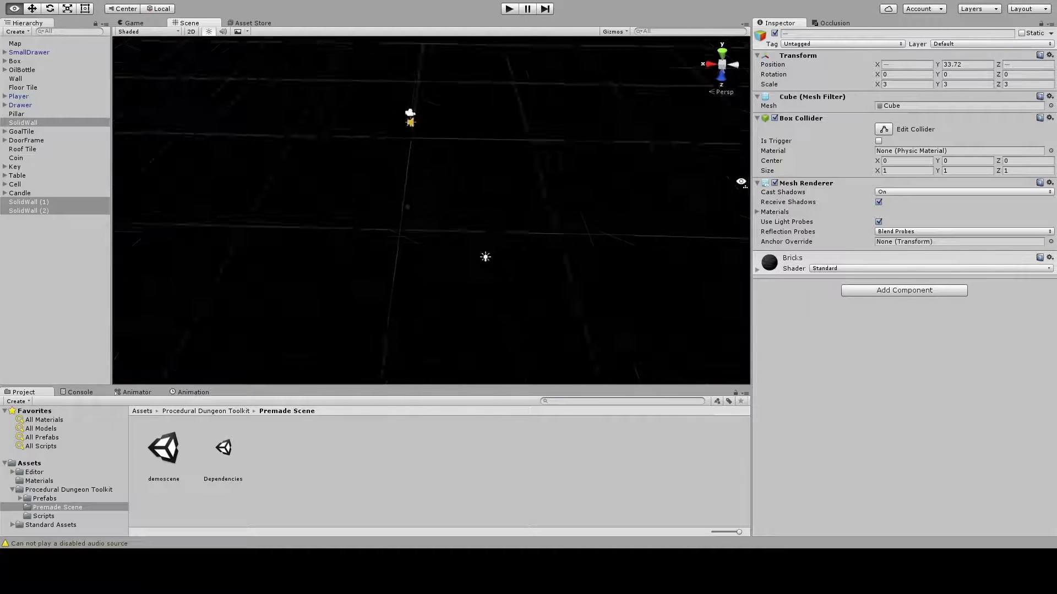
alt+drag(741, 182, 732, 182)
alt+drag(682, 164, 712, 95)
key(a)
right_drag(712, 95, 616, 147)
Step: Select the Table and slide it along Z toward the wall to position 1.66
key(w)
key(s)
key(d)
click(517, 224)
alt+drag(517, 223, 460, 246)
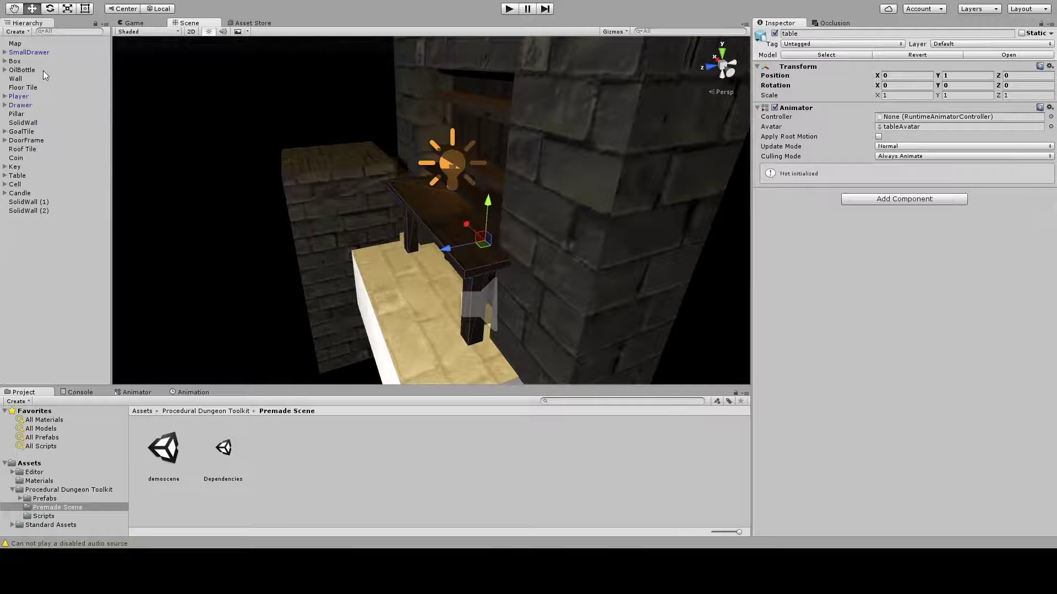
click(16, 177)
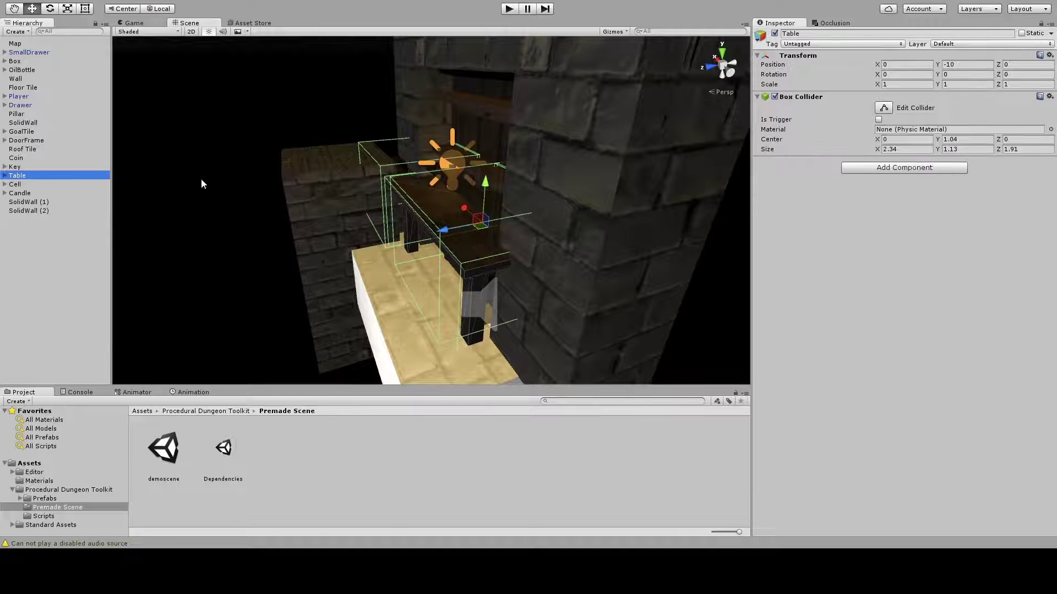
drag(436, 230, 342, 296)
right_drag(341, 296, 289, 331)
Step: Shrink the Table's Z scale to 0.8 so it fits against the wall
key(e)
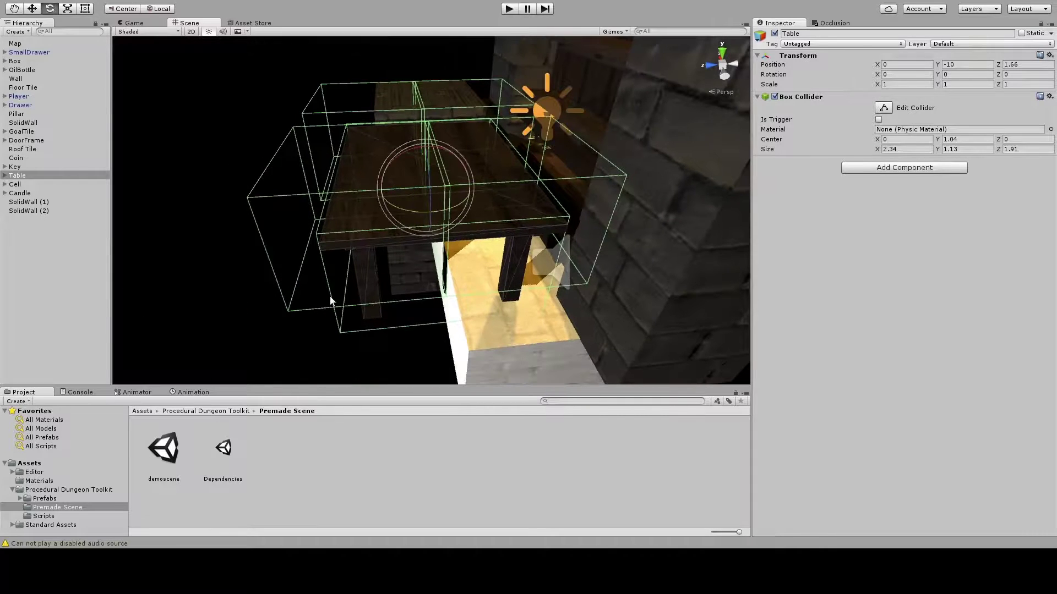
key(q)
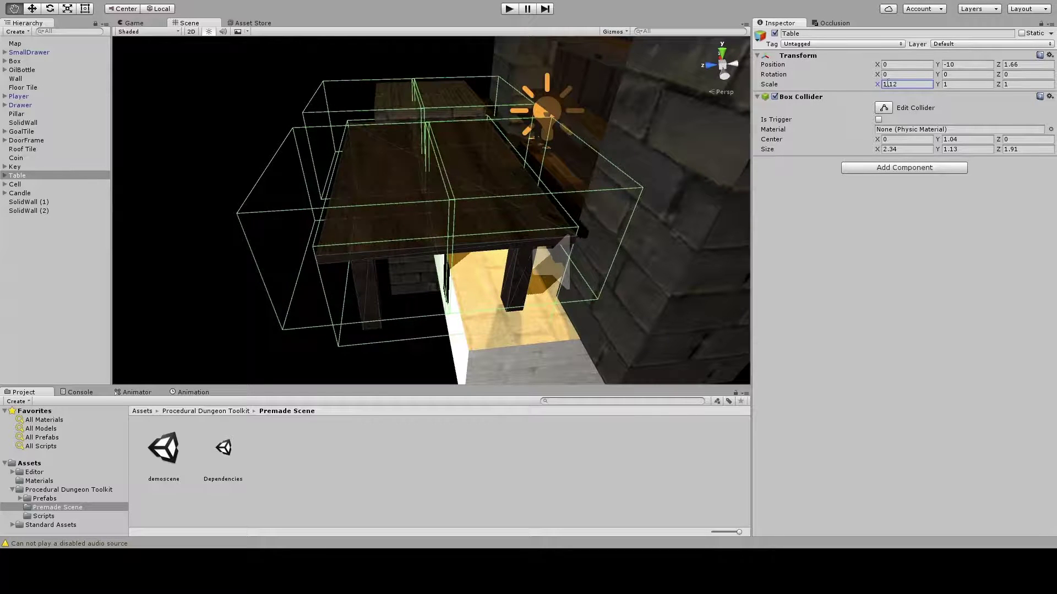
drag(1001, 83, 1002, 85)
alt+drag(243, 186, 225, 205)
Step: Select SolidWall (1) and fly the view in close around the wall cubes
scroll(592, 184, up, 3)
click(593, 183)
click(23, 203)
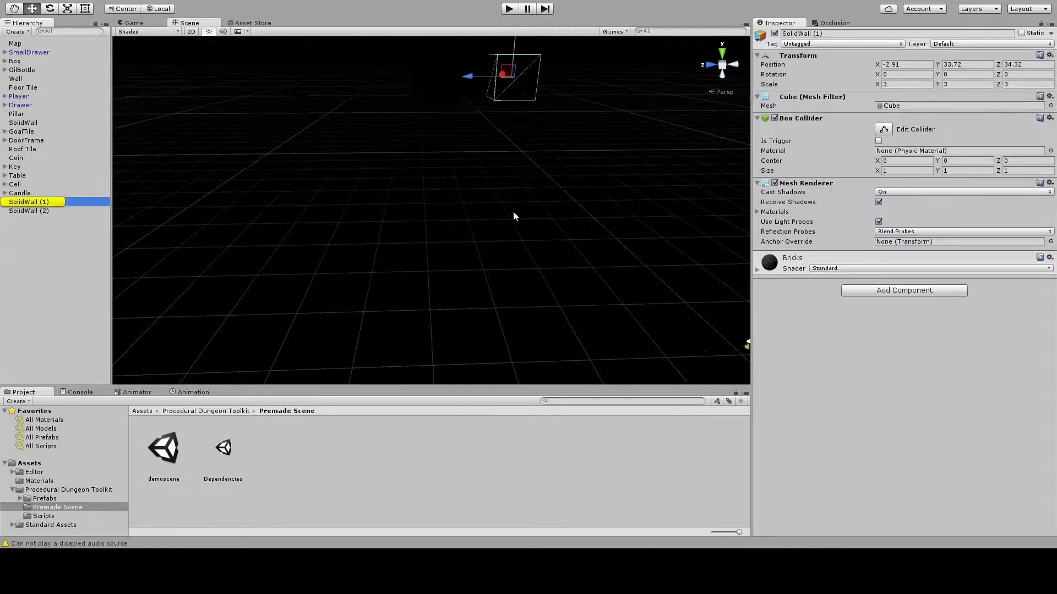
right_drag(513, 212, 525, 240)
key(w)
alt+drag(525, 241, 471, 103)
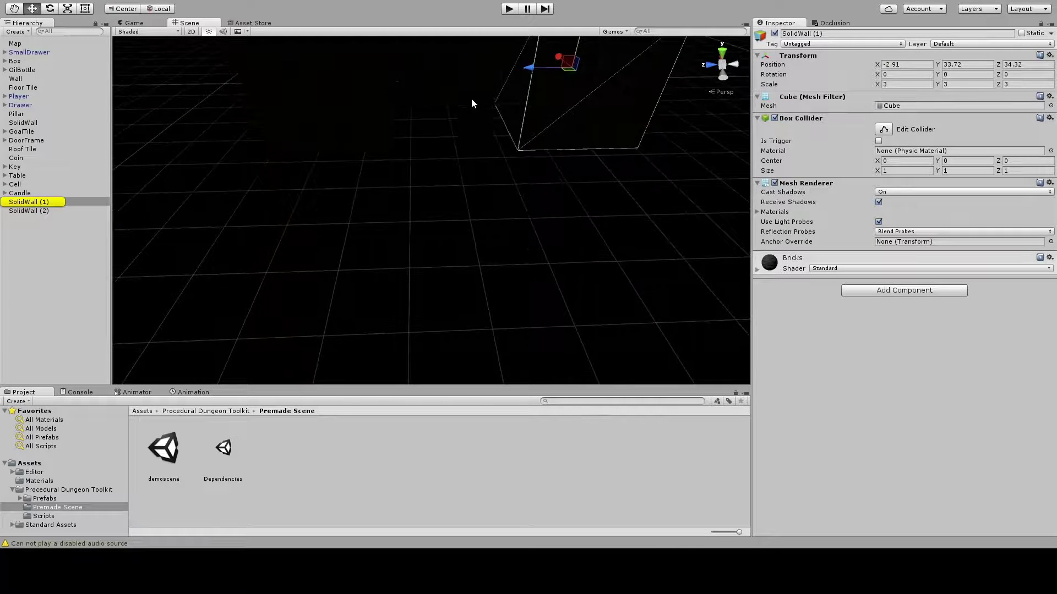
key(w)
right_drag(555, 215, 588, 222)
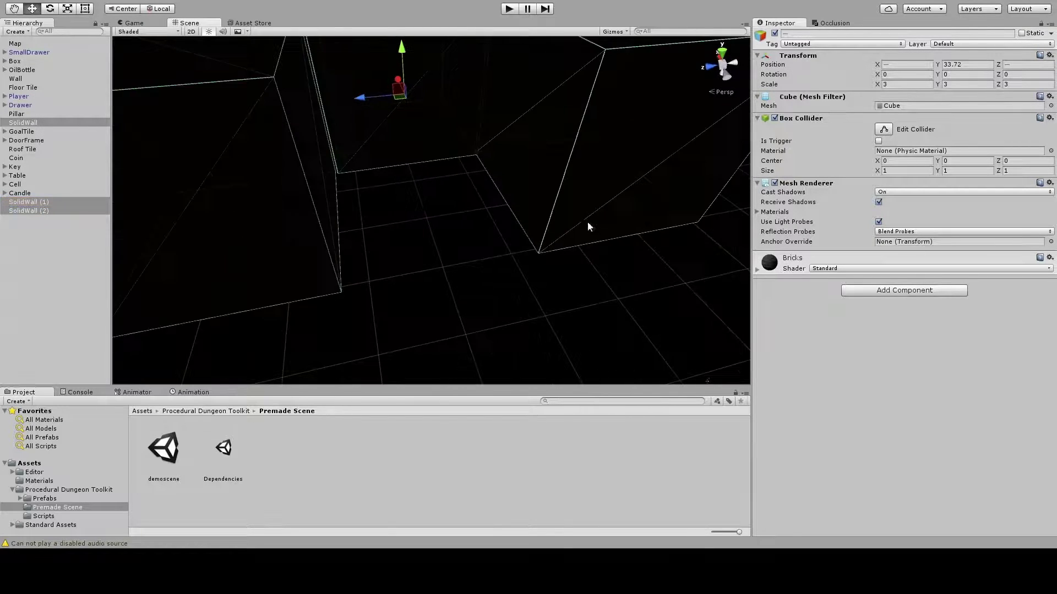
right_drag(425, 258, 317, 224)
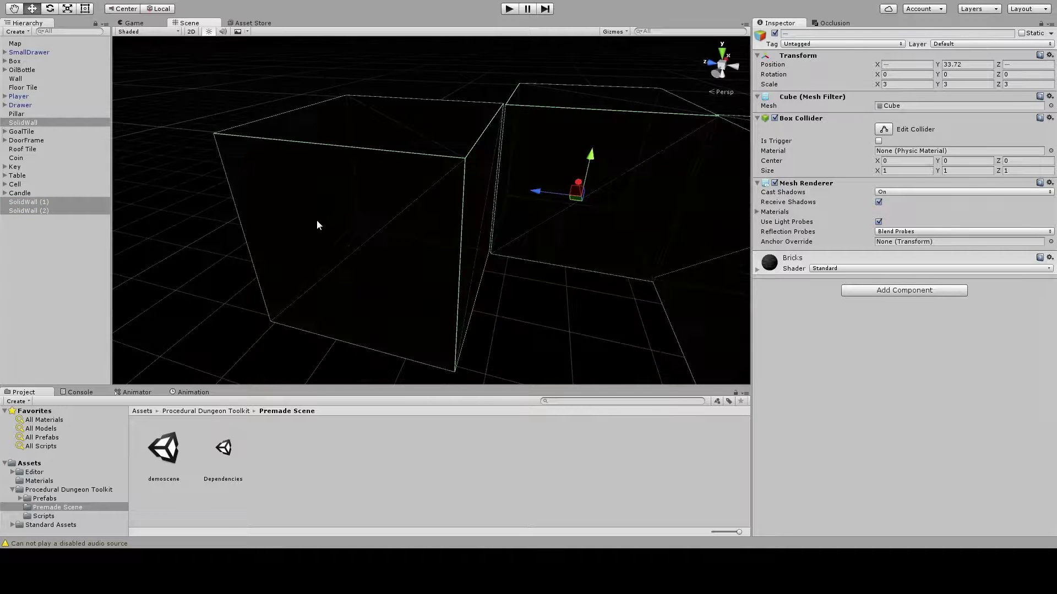
alt+drag(527, 186, 514, 173)
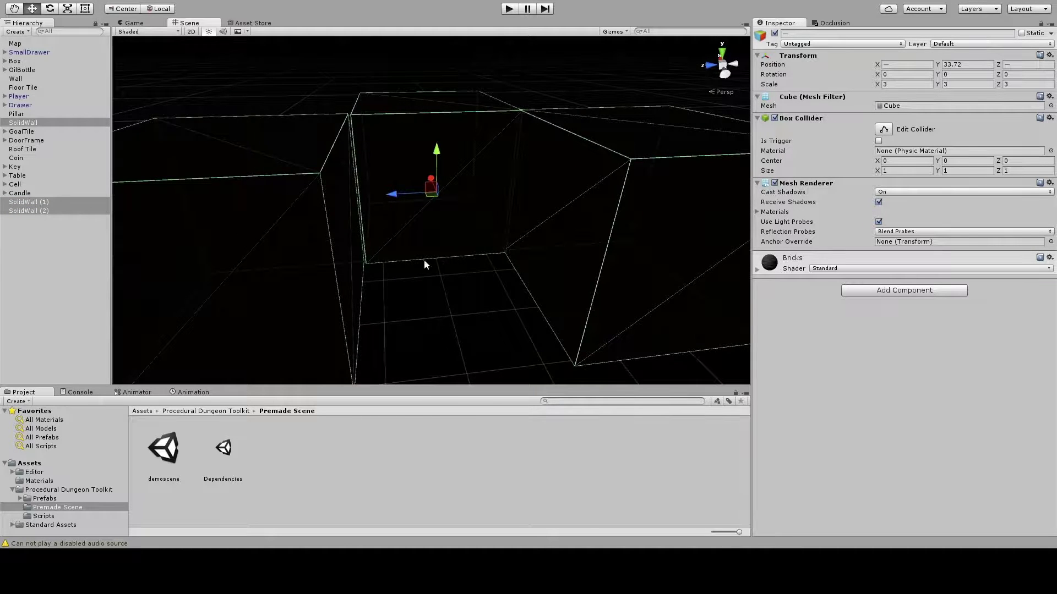
alt+drag(425, 265, 94, 335)
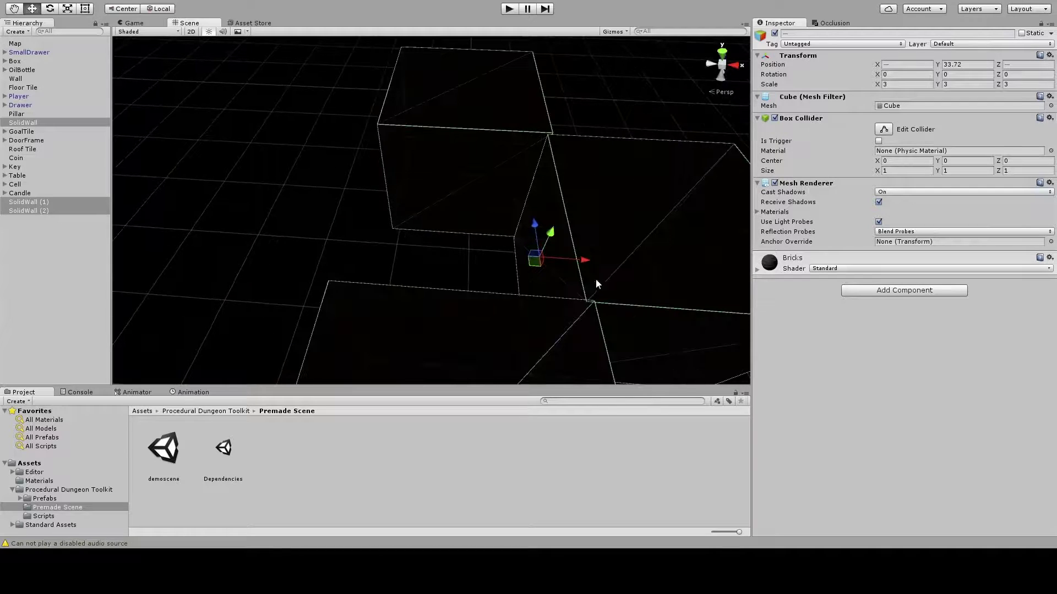
Step: Slide the SolidWall cube left along X to line up with SolidWall (1) and (2)
click(596, 280)
drag(660, 273, 492, 287)
click(472, 87)
click(408, 312)
Step: Orbit around the three wall cubes, including from above, to check their alignment
alt+drag(359, 242, 579, 213)
alt+drag(559, 297, 520, 227)
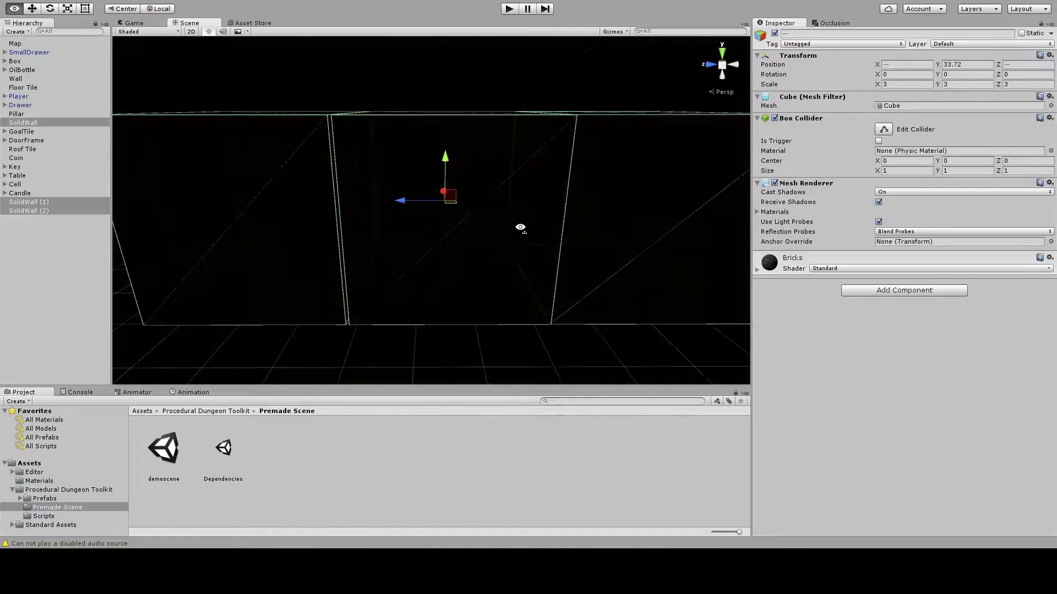
alt+drag(440, 195, 480, 242)
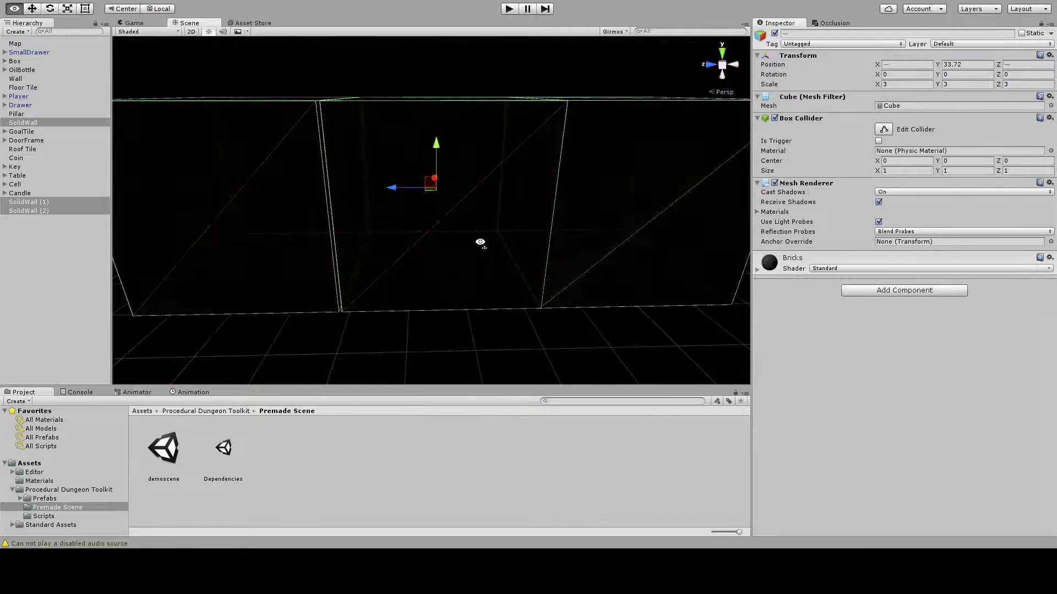
alt+drag(456, 190, 290, 223)
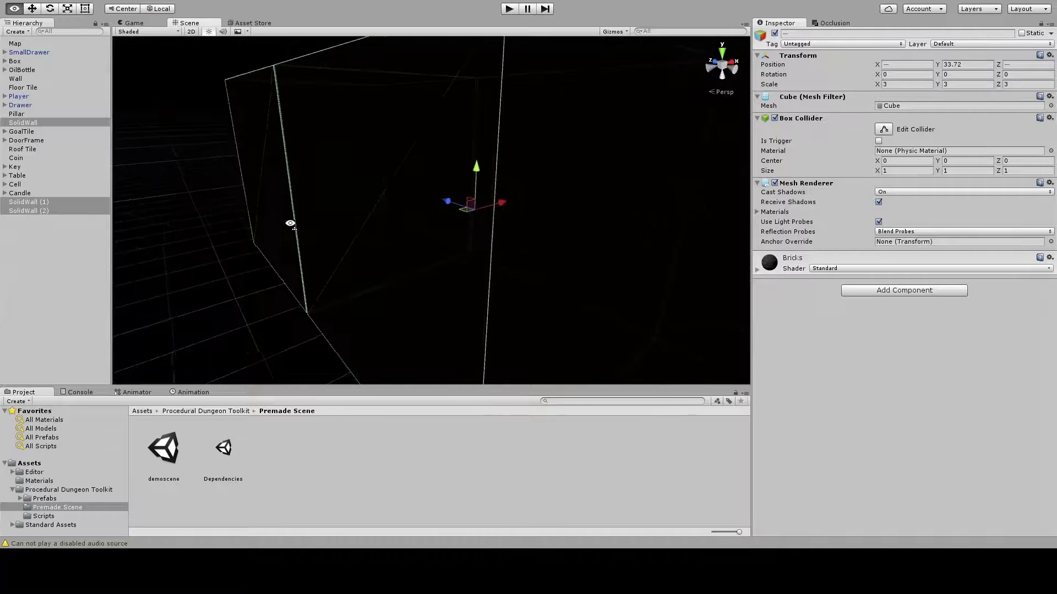
alt+drag(145, 227, 131, 199)
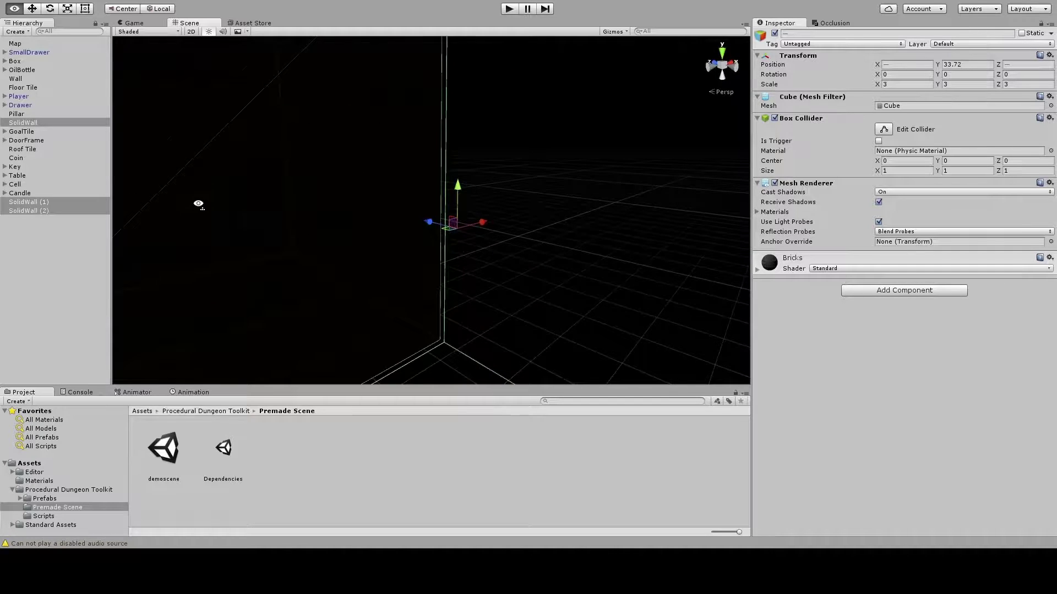
alt+drag(240, 271, 623, 263)
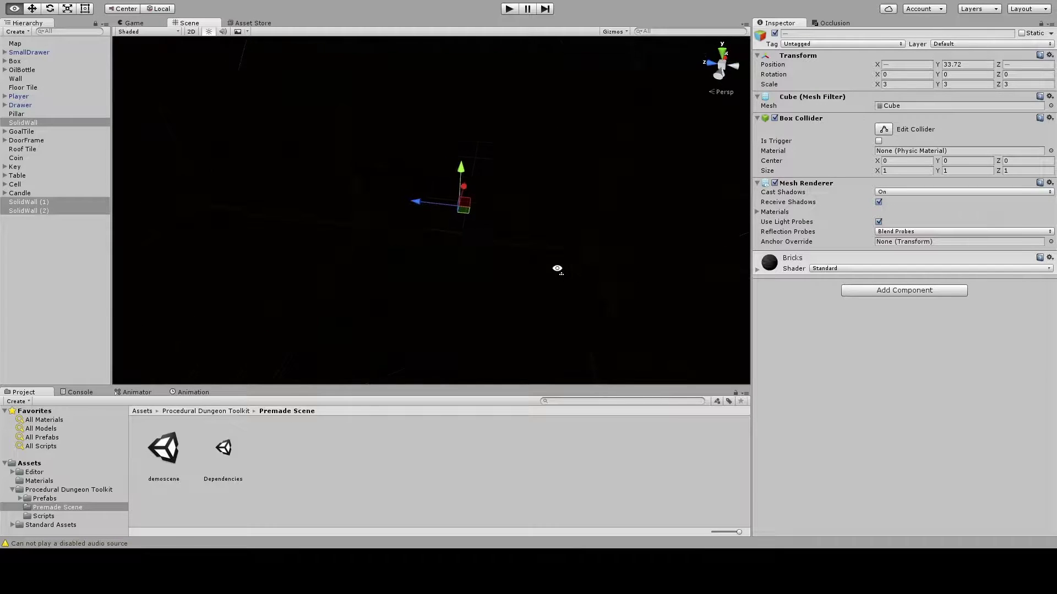
alt+drag(557, 268, 599, 261)
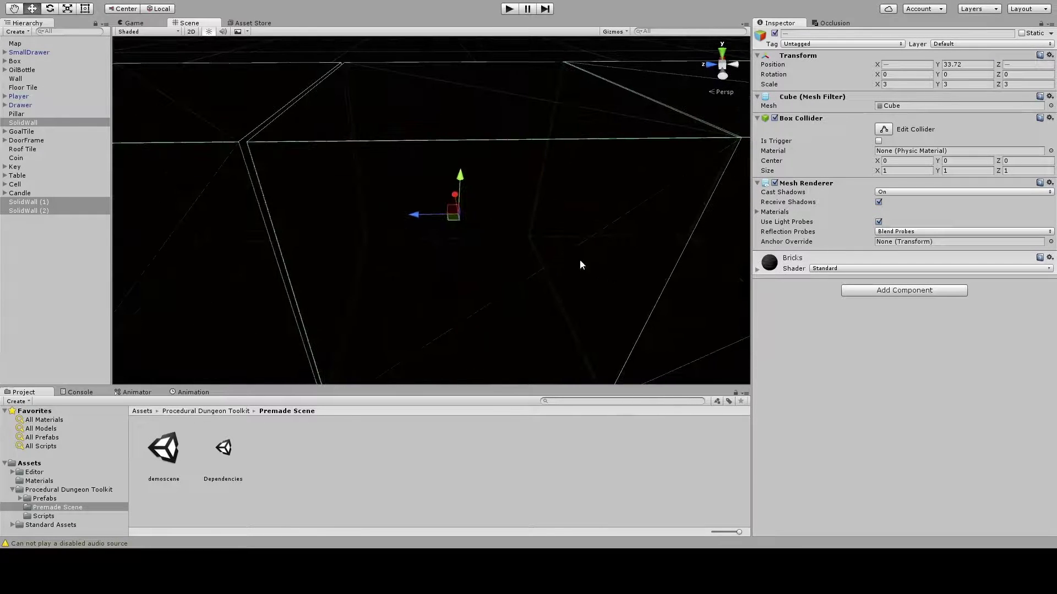
scroll(579, 265, down, 3)
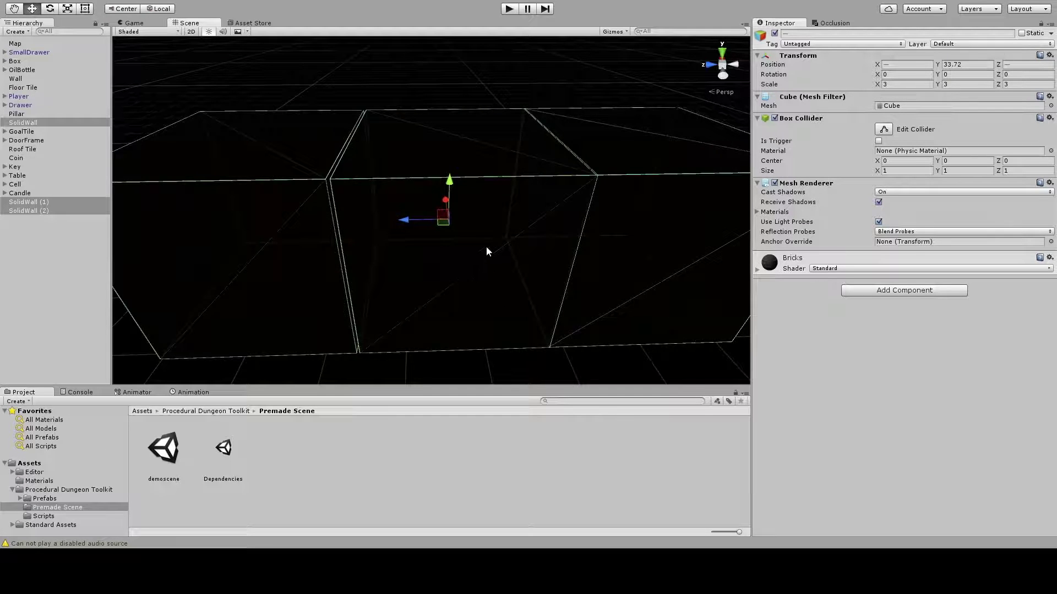
alt+drag(486, 247, 485, 259)
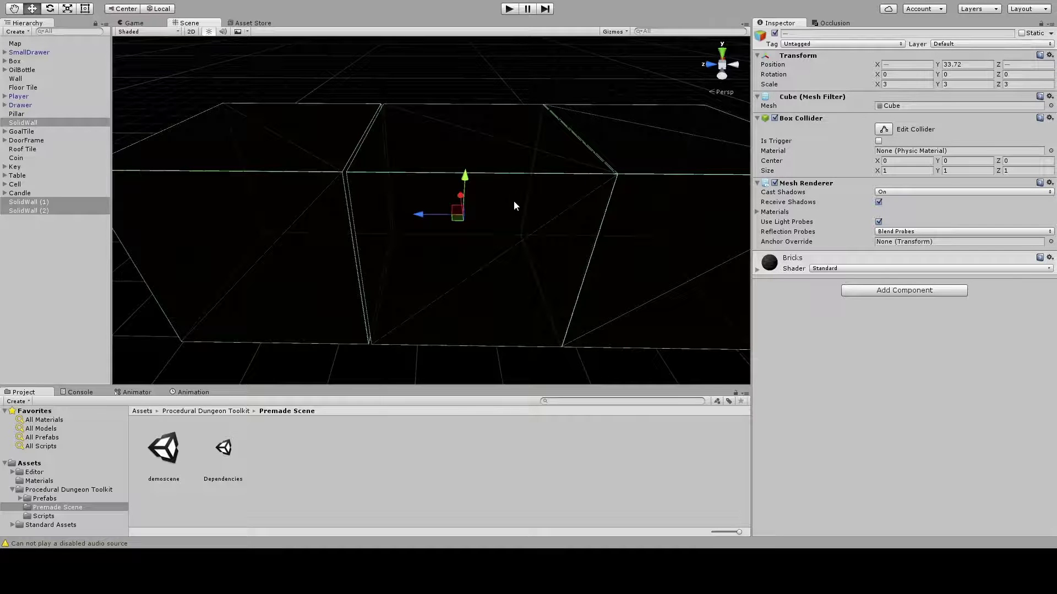
right_drag(559, 187, 288, 193)
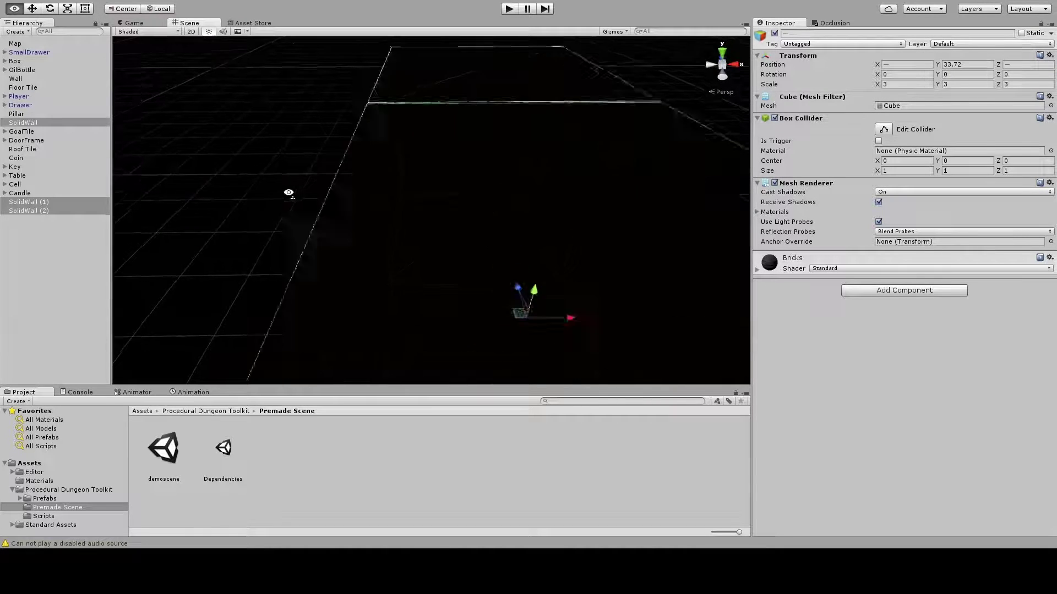
key(s)
right_drag(618, 243, 472, 163)
key(w)
key(s)
key(w)
alt+drag(472, 163, 558, 128)
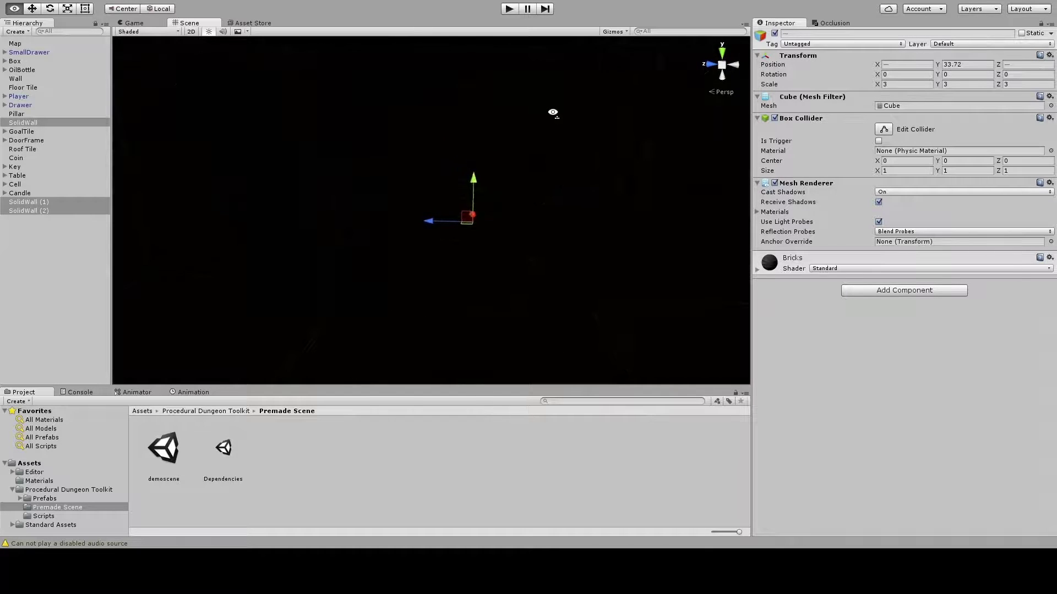
key(s)
right_drag(553, 113, 562, 136)
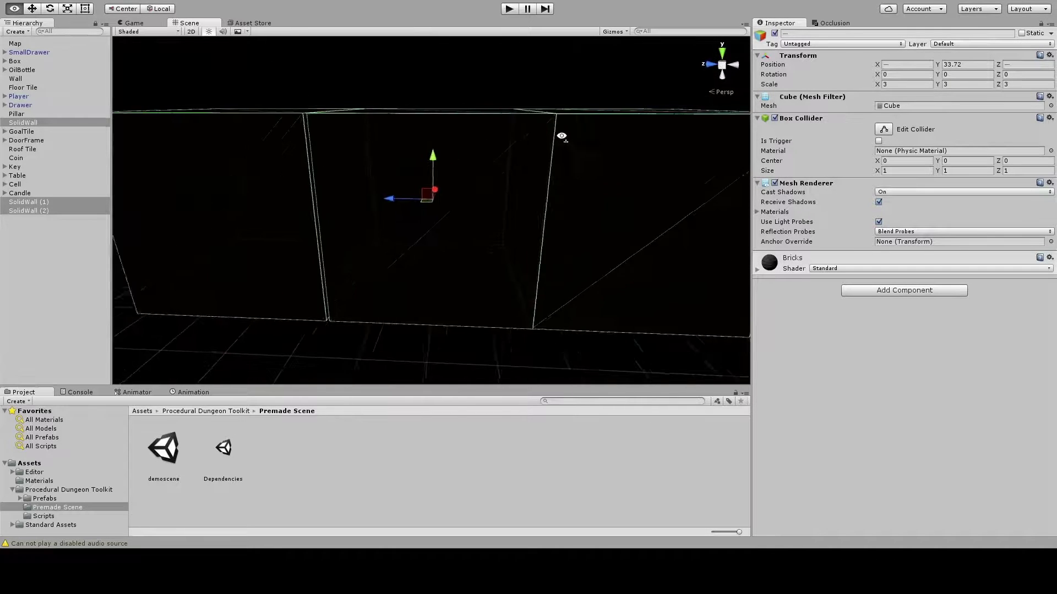
alt+drag(561, 135, 526, 126)
alt+drag(688, 129, 491, 123)
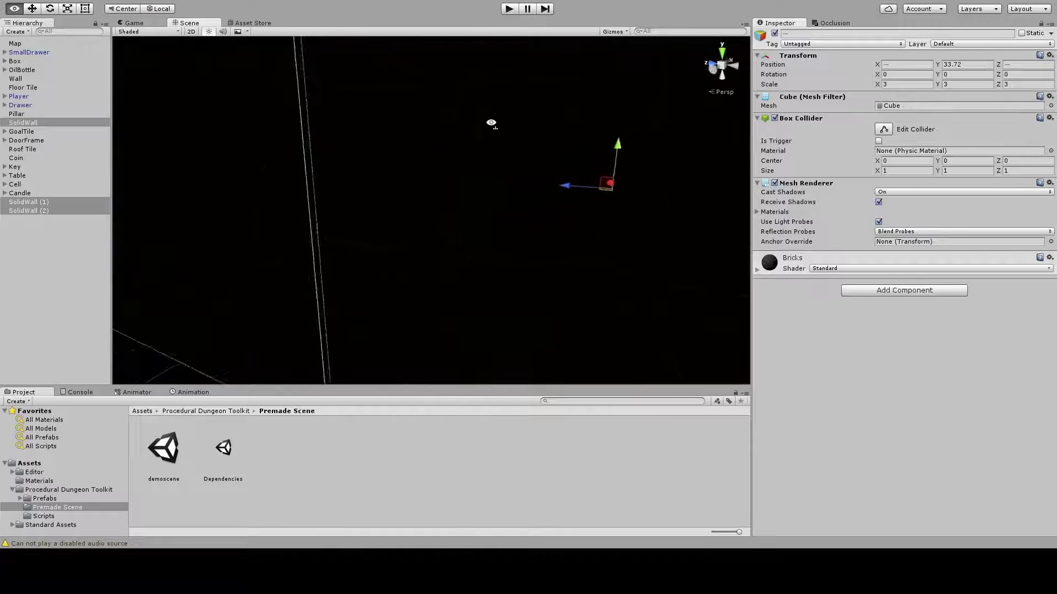
alt+drag(582, 111, 561, 160)
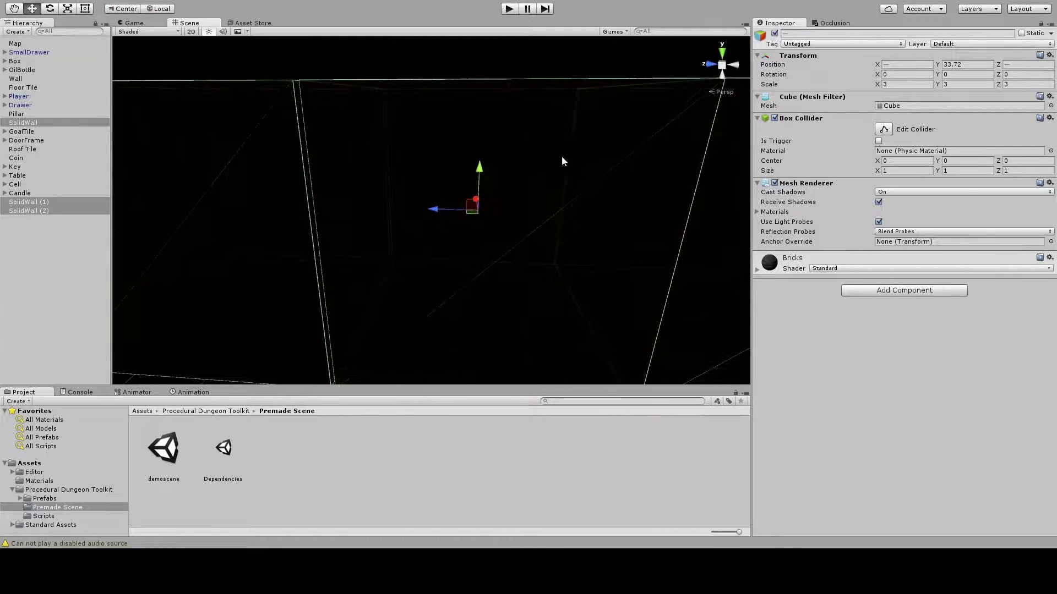
alt+drag(257, 155, 501, 229)
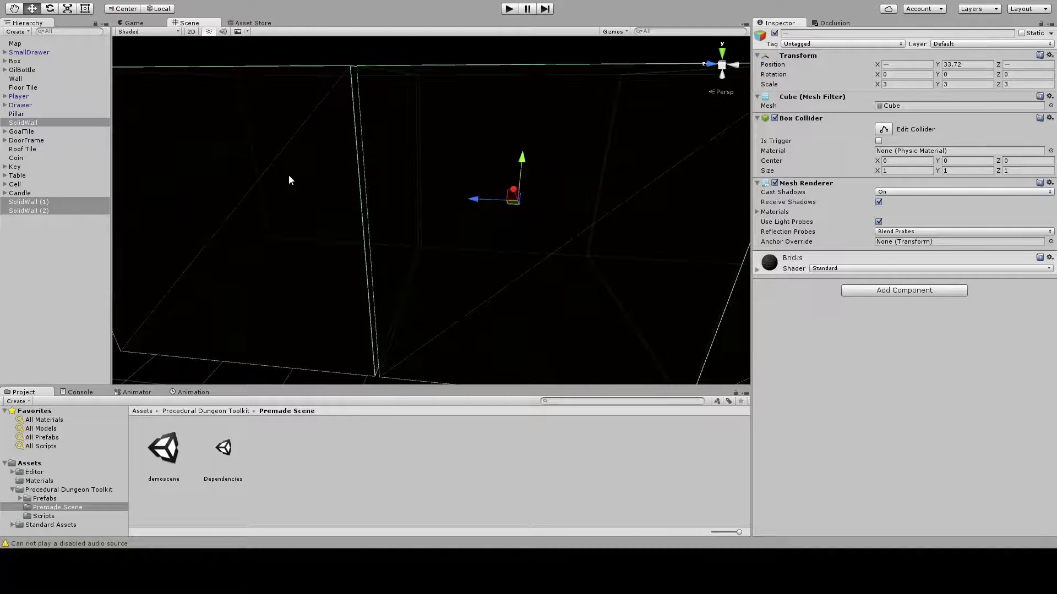
alt+drag(323, 172, 458, 221)
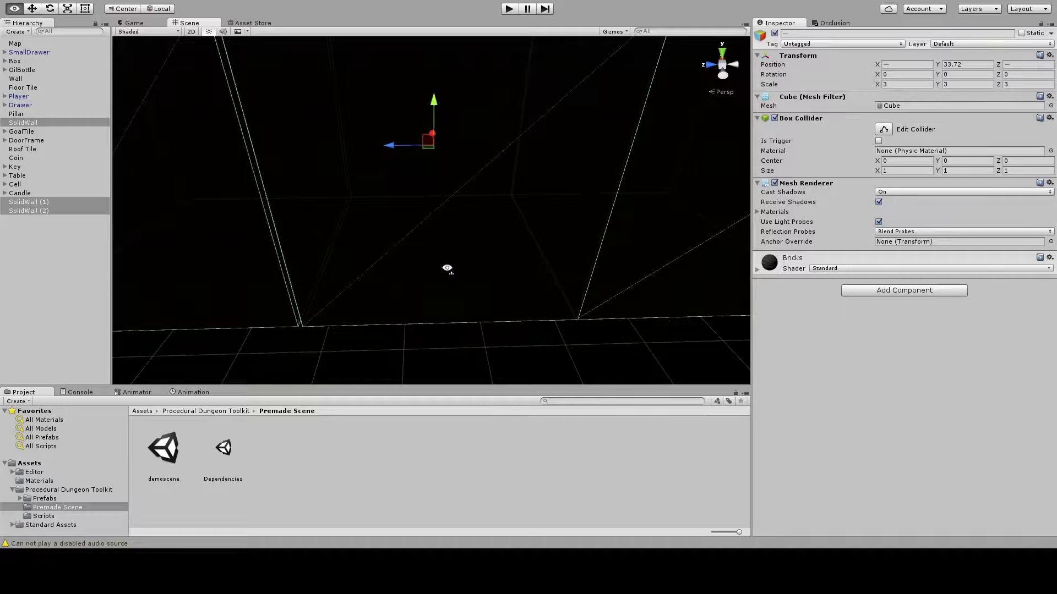
alt+drag(443, 271, 542, 306)
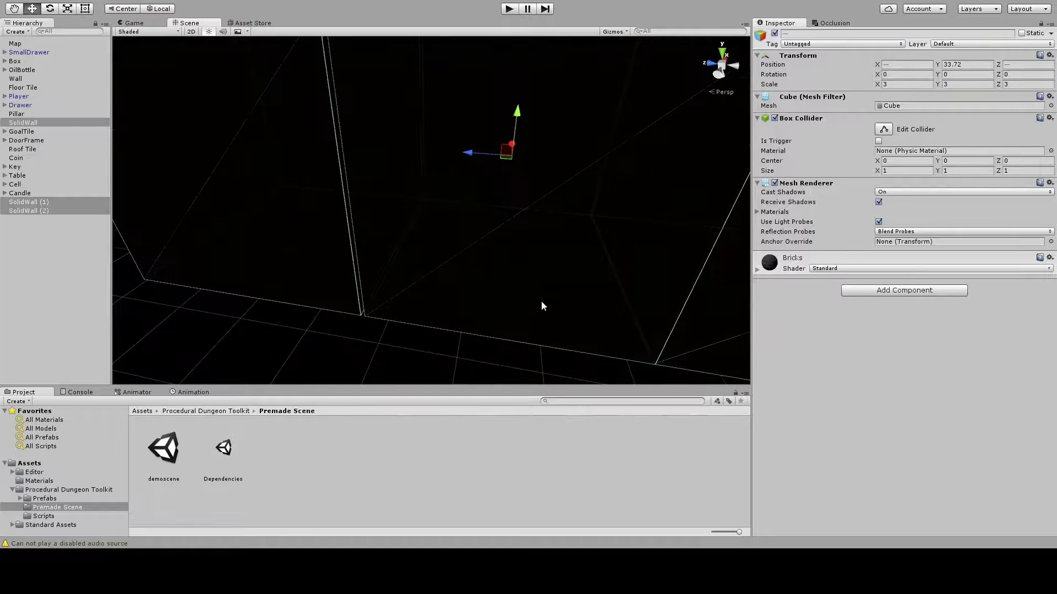
alt+drag(372, 152, 419, 171)
alt+drag(595, 185, 513, 255)
alt+drag(349, 245, 401, 242)
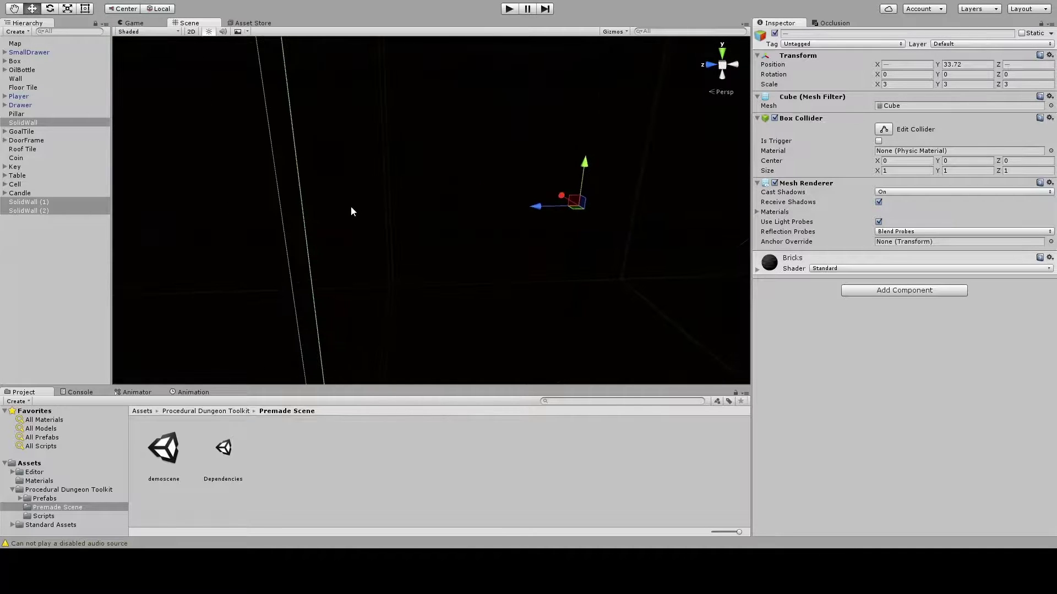
alt+drag(351, 212, 258, 211)
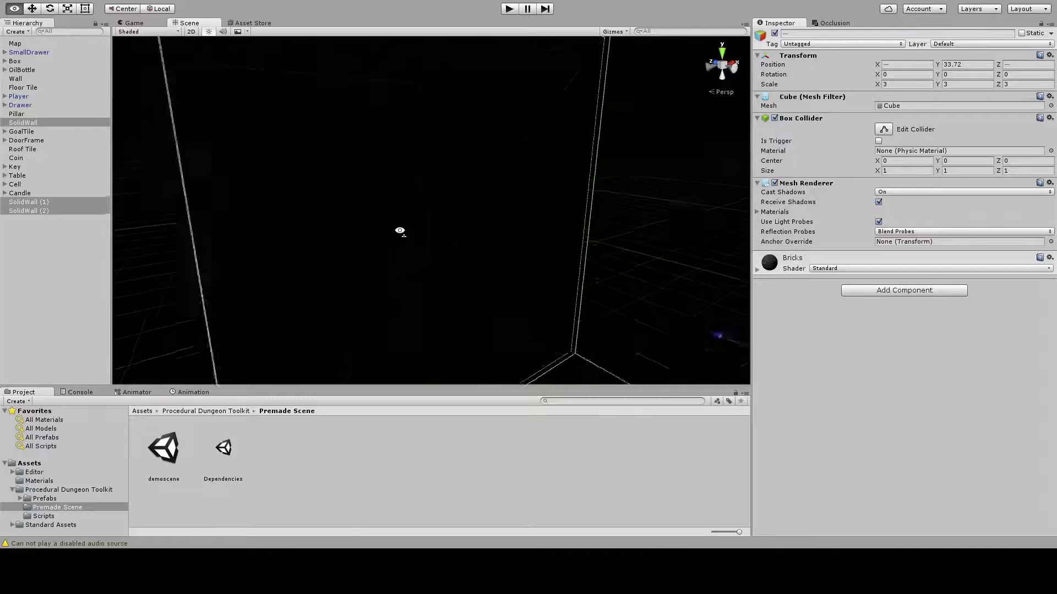
scroll(420, 270, down, 5)
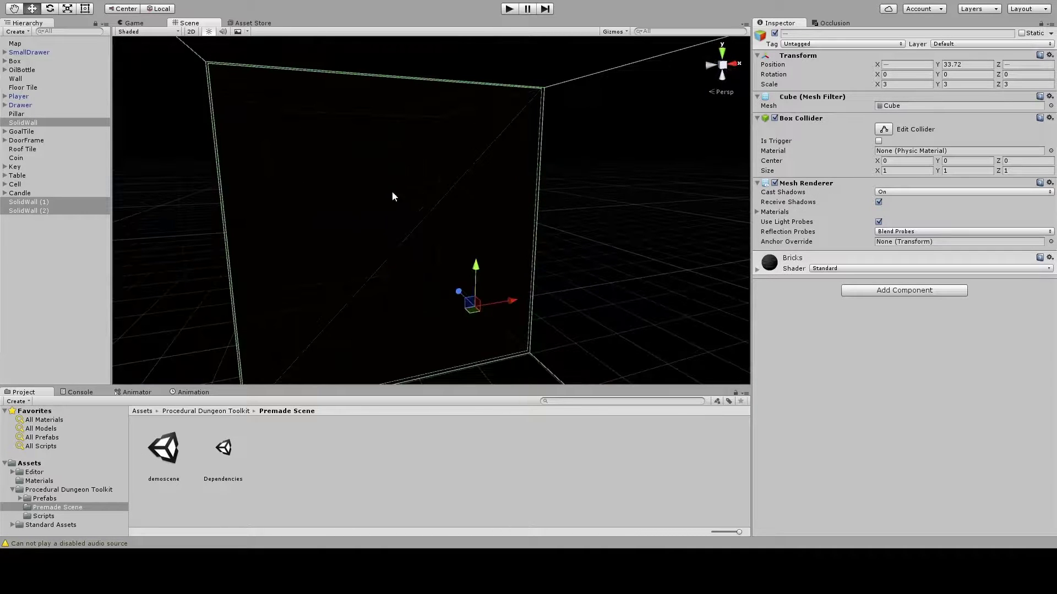
alt+drag(392, 196, 400, 177)
alt+drag(579, 232, 541, 198)
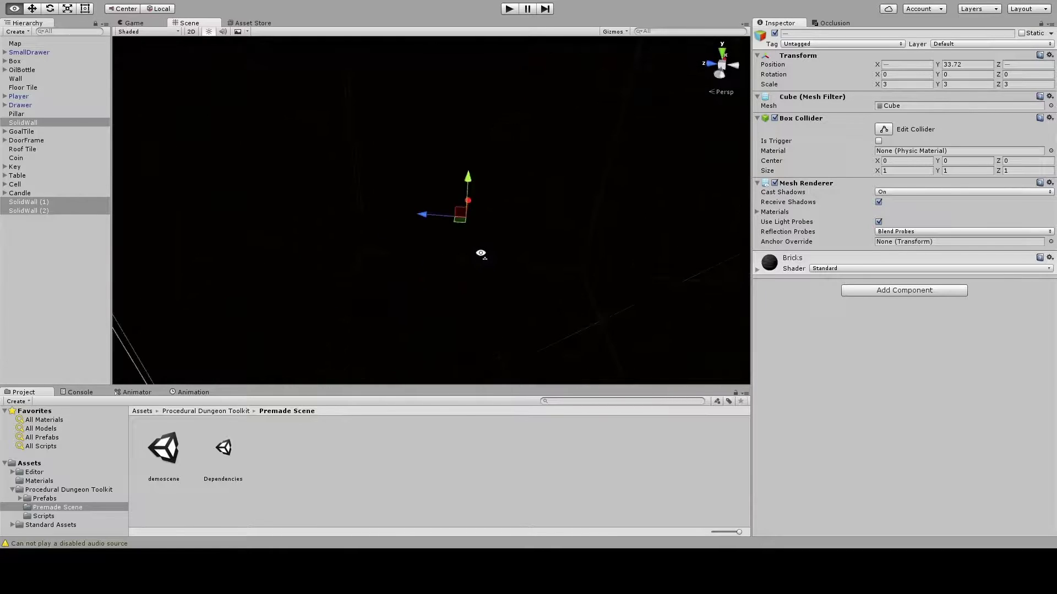
alt+drag(480, 253, 420, 300)
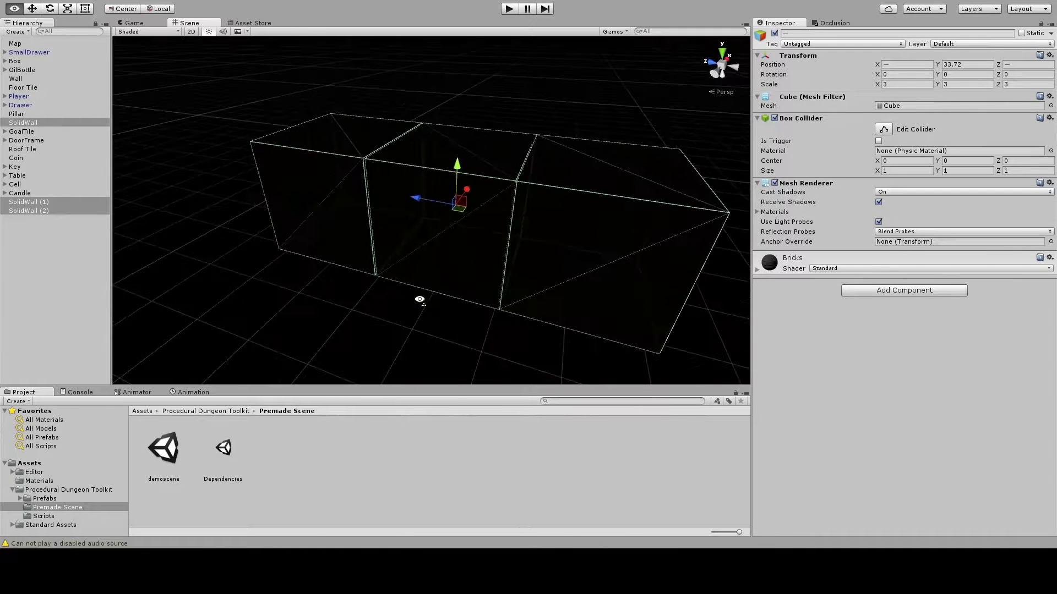
click(417, 304)
click(434, 254)
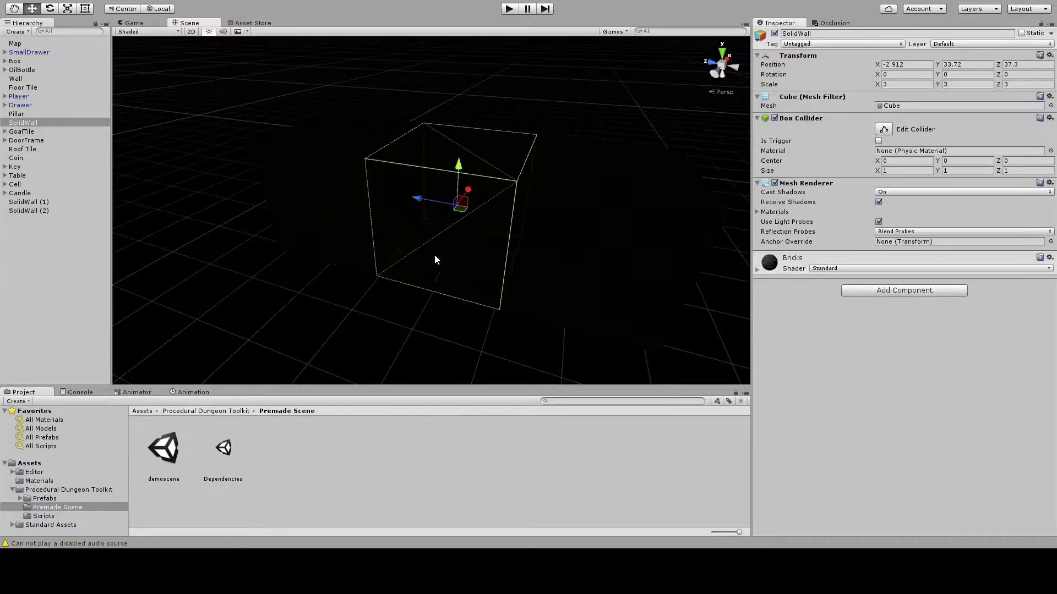
alt+drag(435, 255, 444, 280)
right_drag(444, 280, 408, 266)
click(366, 256)
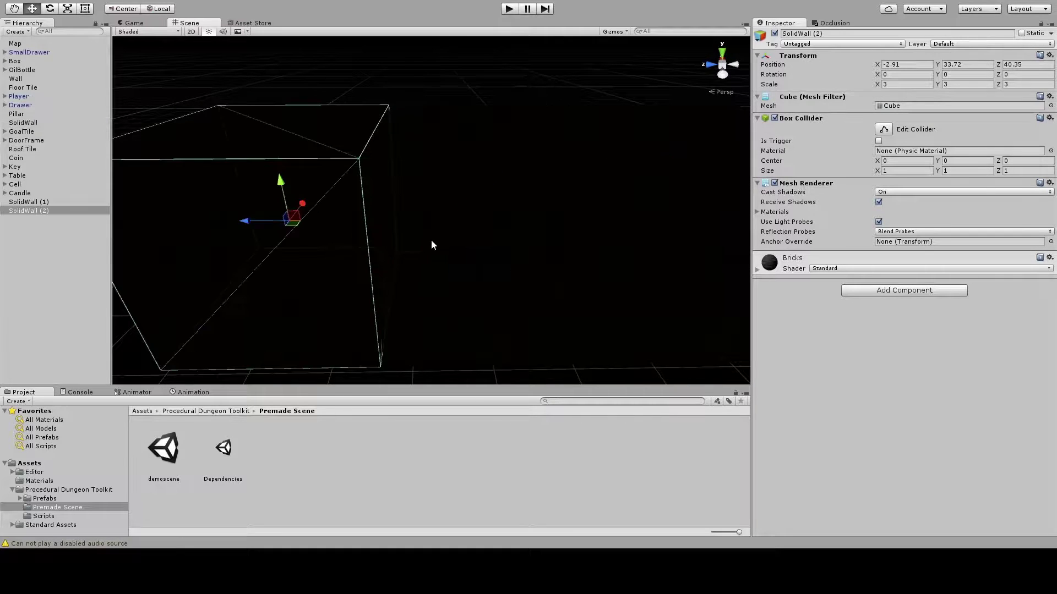
shift+click(698, 246)
right_drag(488, 293, 508, 263)
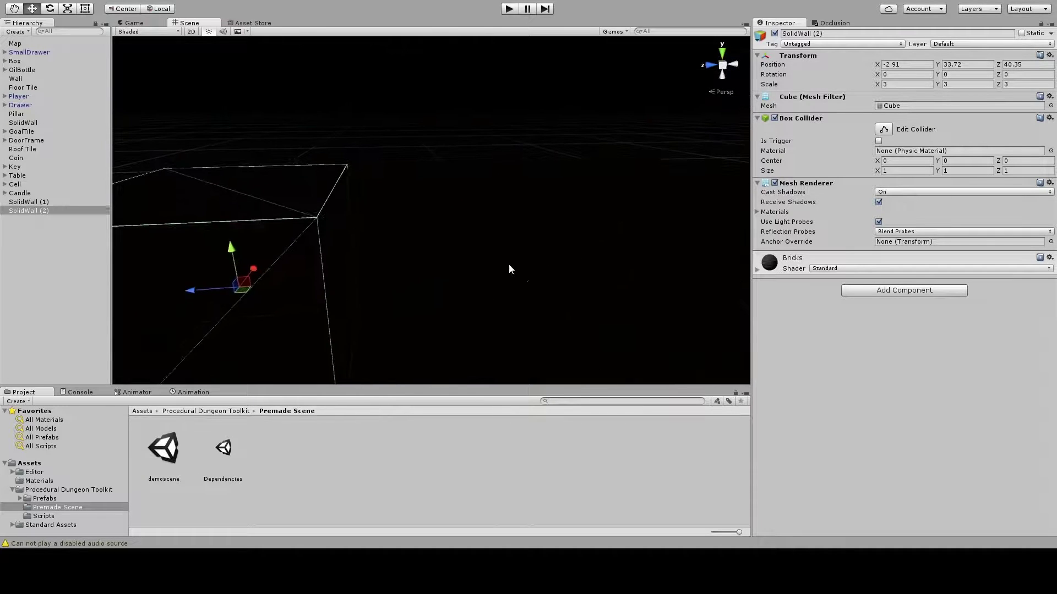
click(509, 263)
shift+click(660, 240)
ctrl+click(285, 248)
alt+drag(284, 248, 452, 359)
Step: Fly down to the brick SolidWall cubes and wooden table and orbit to a front view
key(w)
right_drag(452, 358, 630, 317)
alt+drag(630, 317, 705, 278)
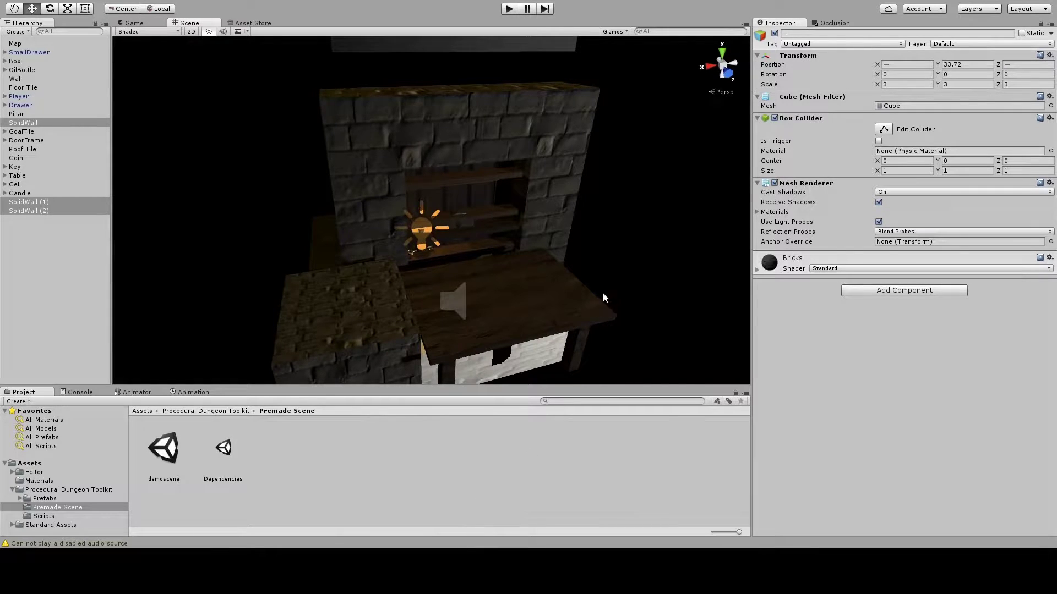
mouse_move(604, 297)
alt+mouse_down()
mouse_move(288, 132)
mouse_move(181, 97)
mouse_move(617, 288)
alt+mouse_up()
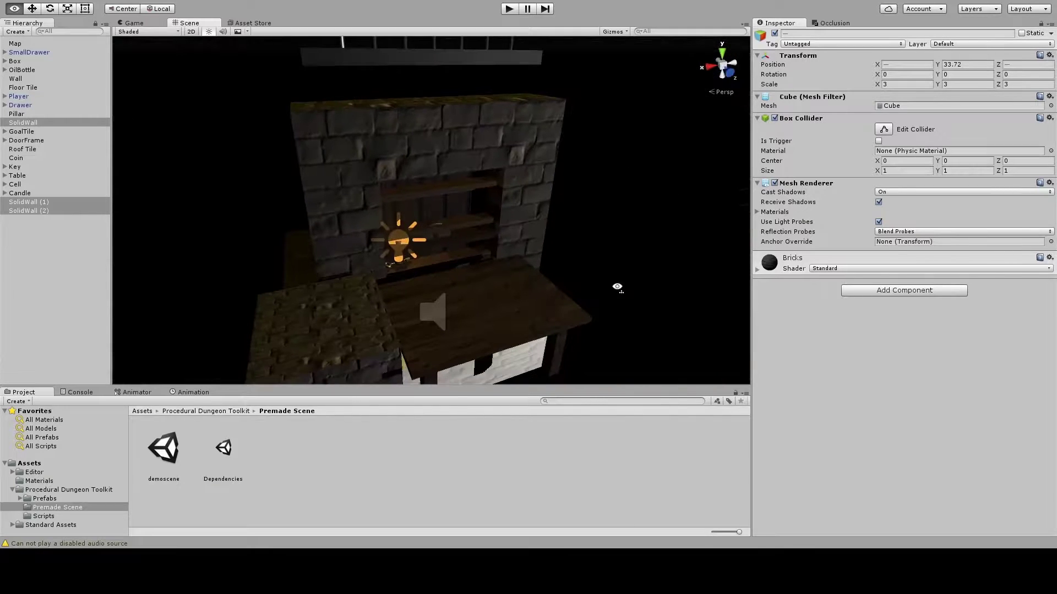